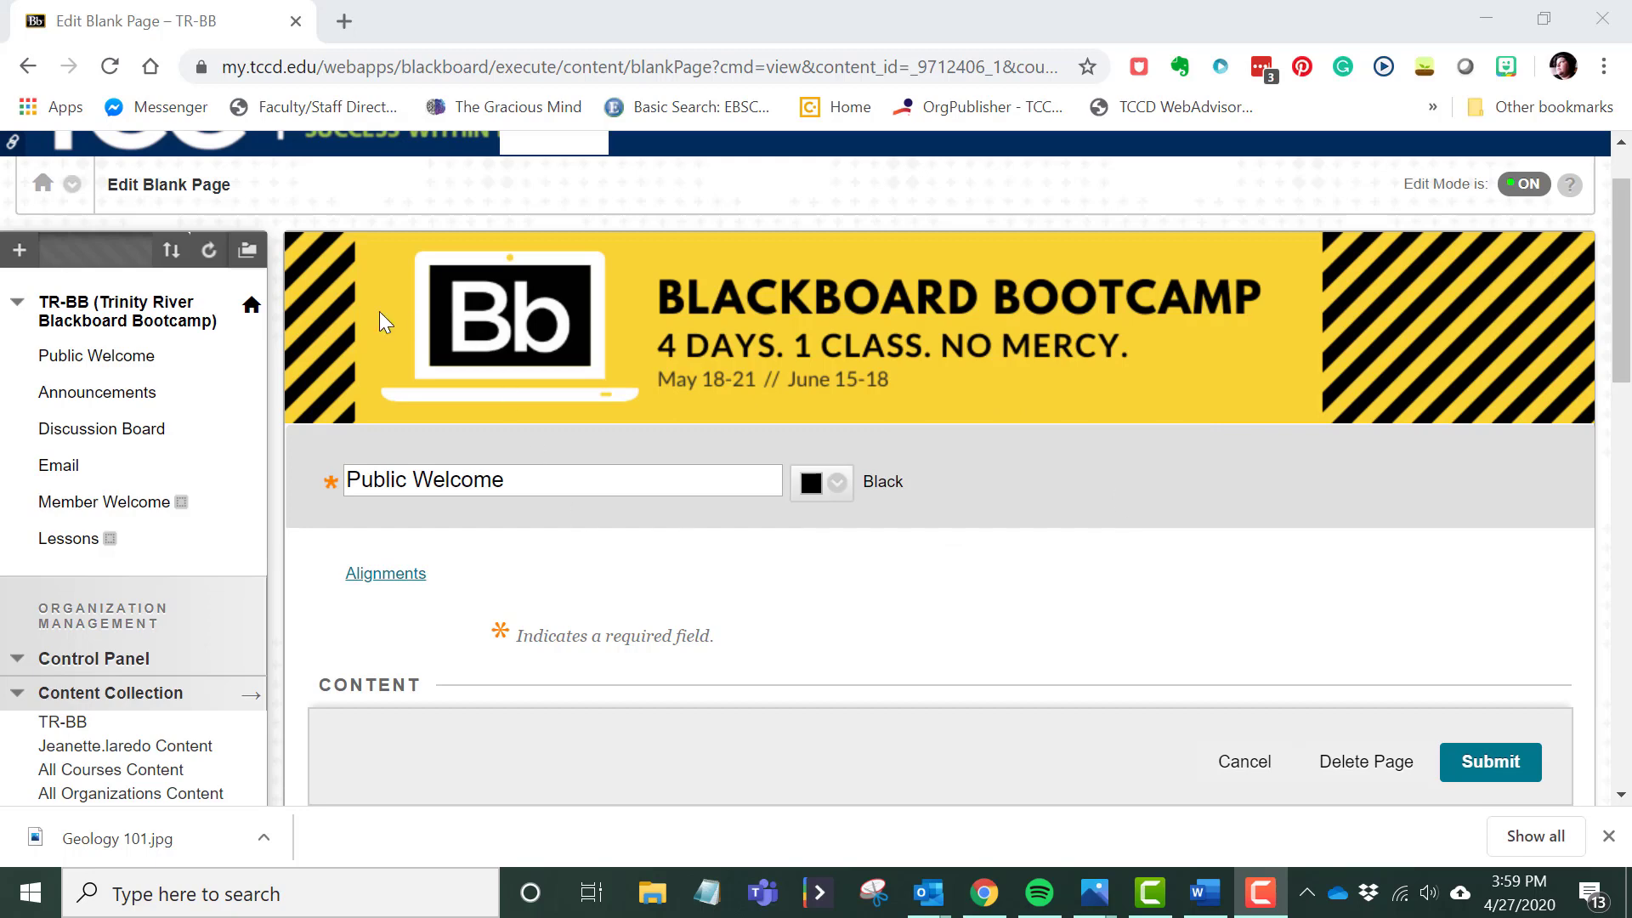
Add a content area named "Start Here" to the course menu and make it available to users
click(20, 250)
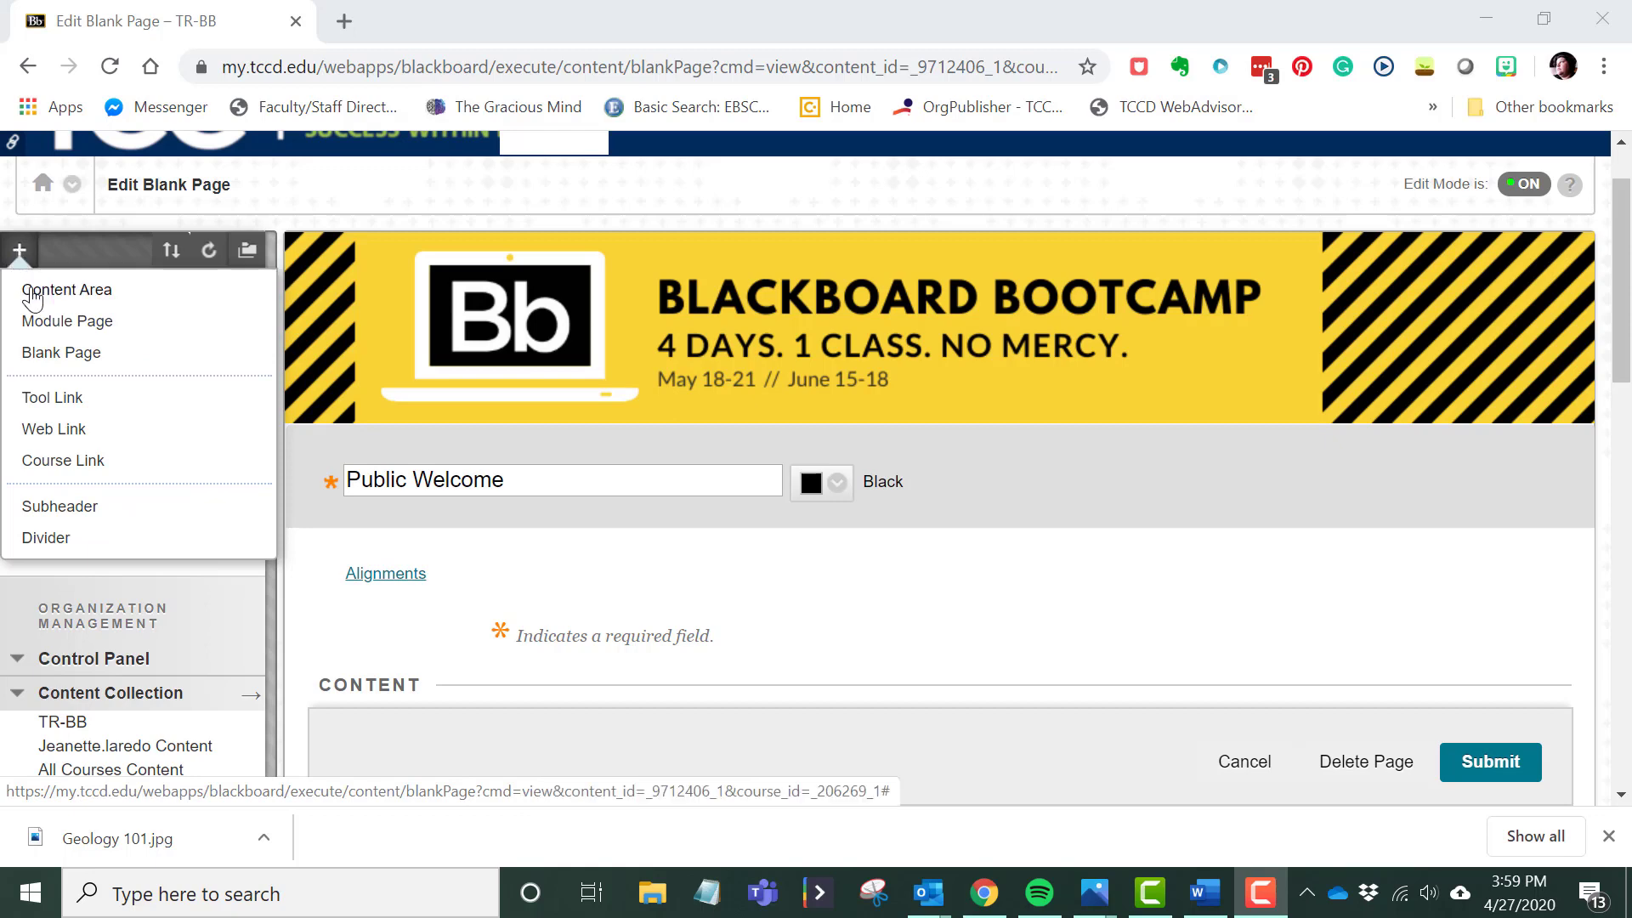
click(32, 294)
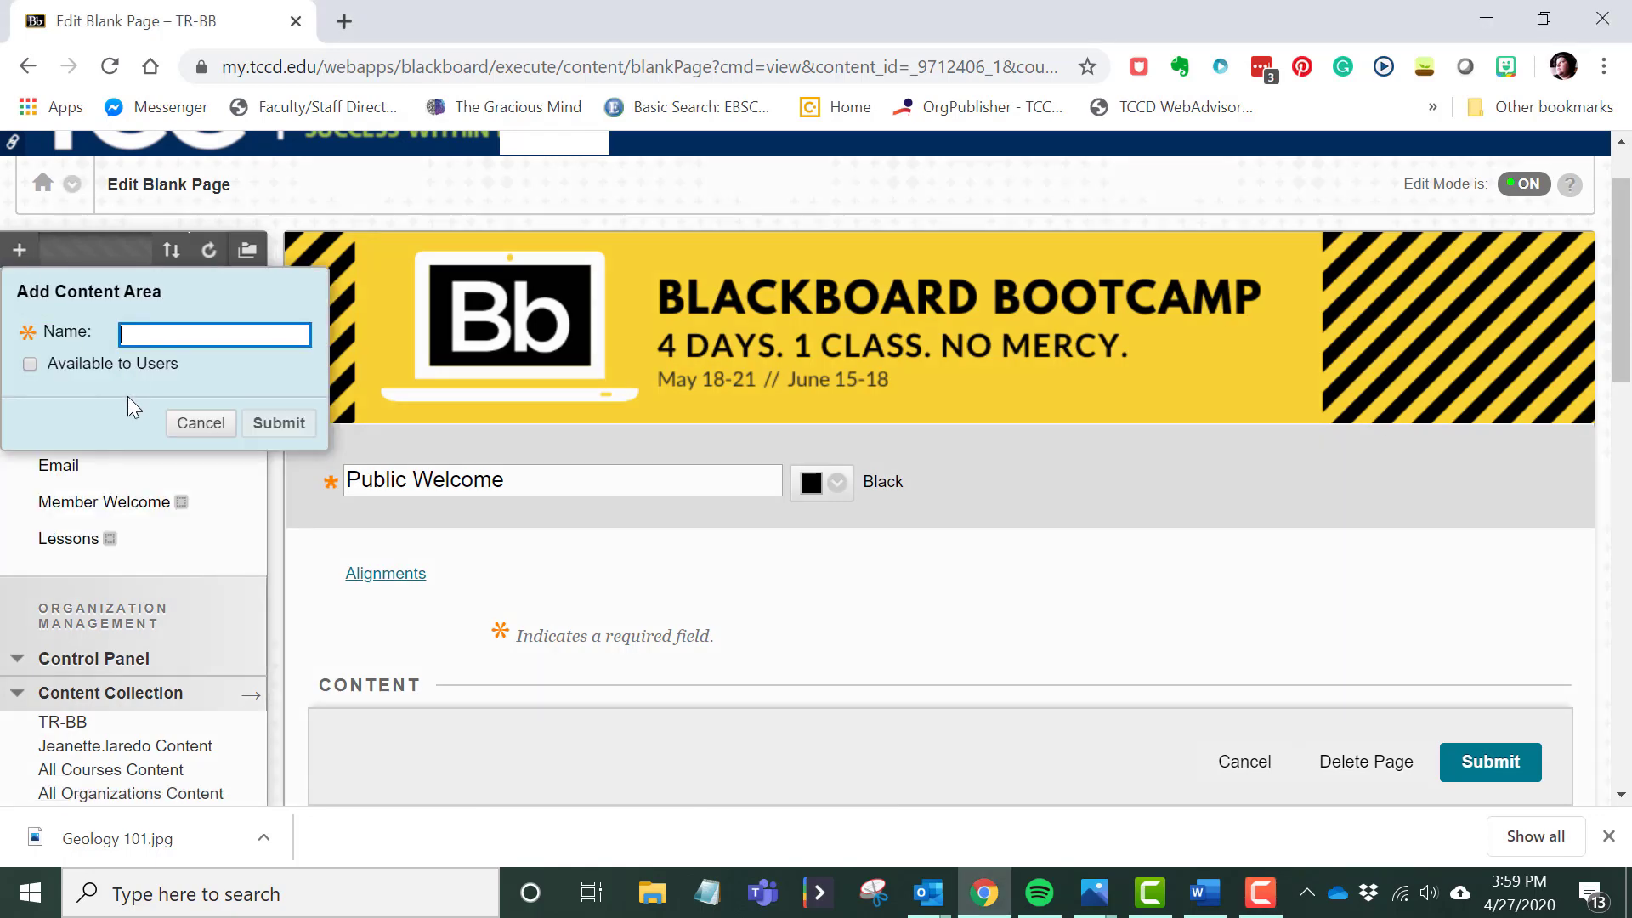
text(Start Here)
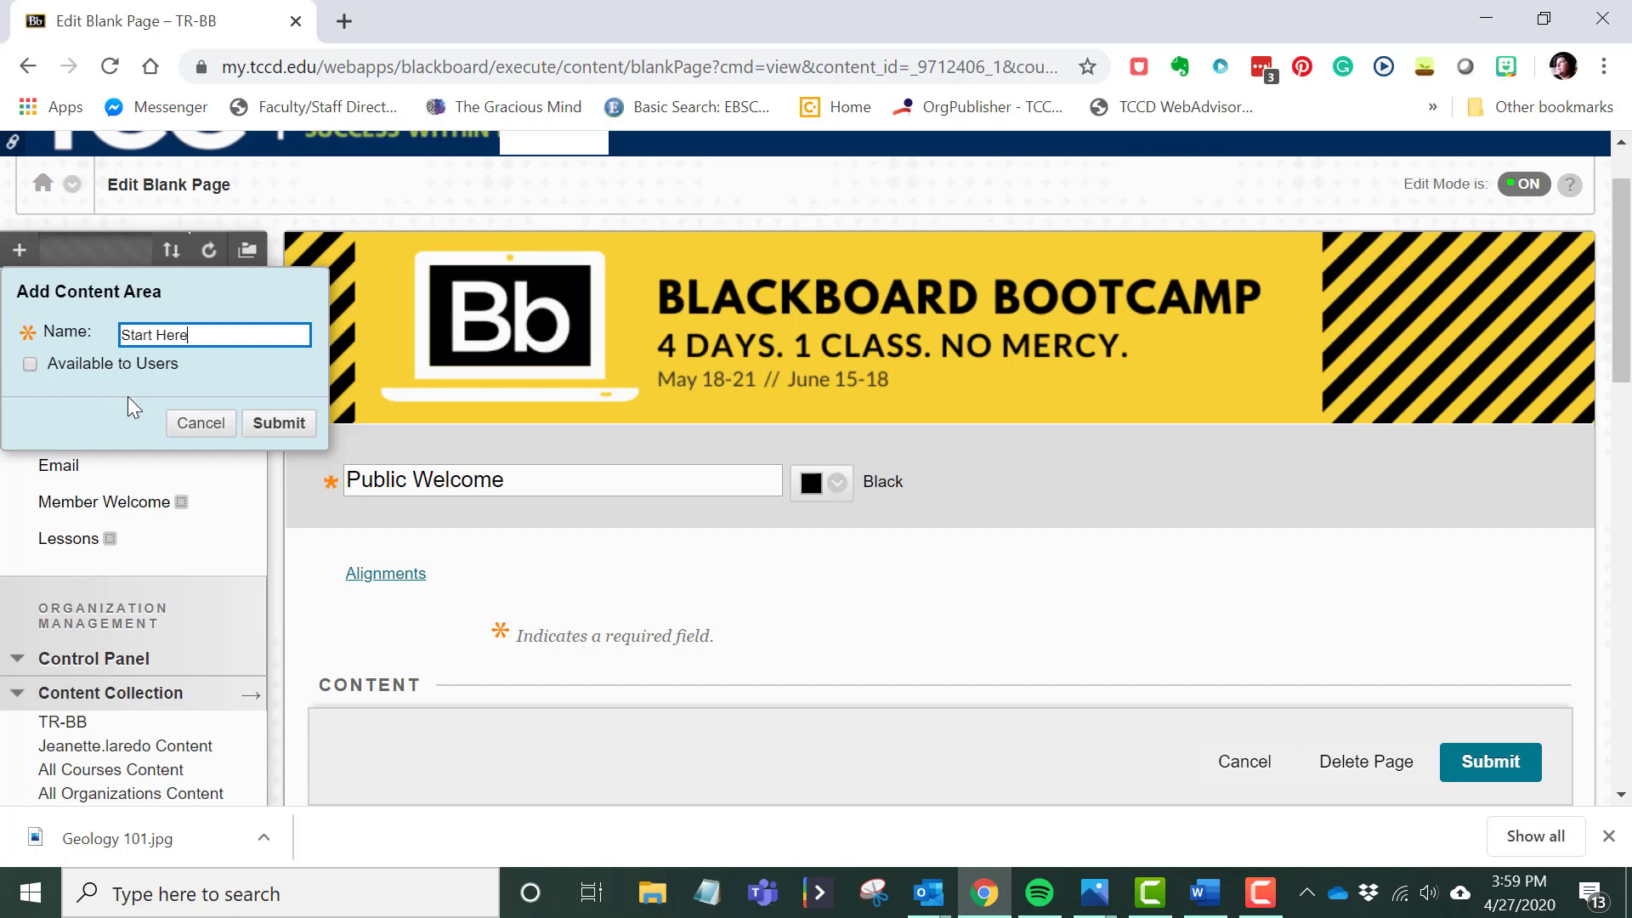
click(37, 368)
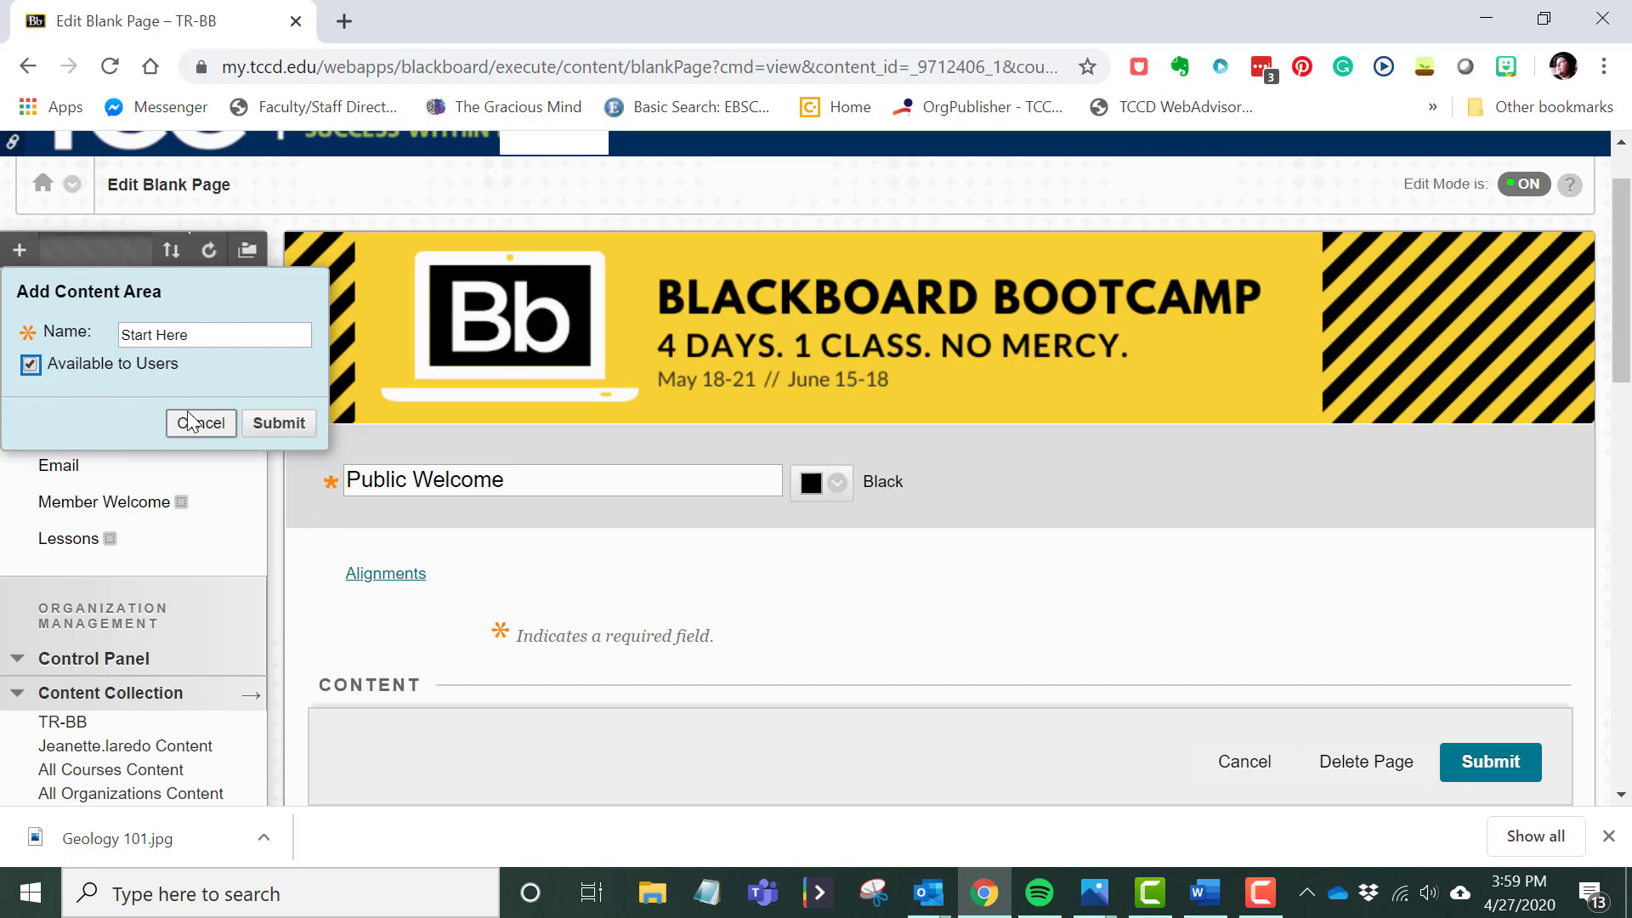
click(279, 424)
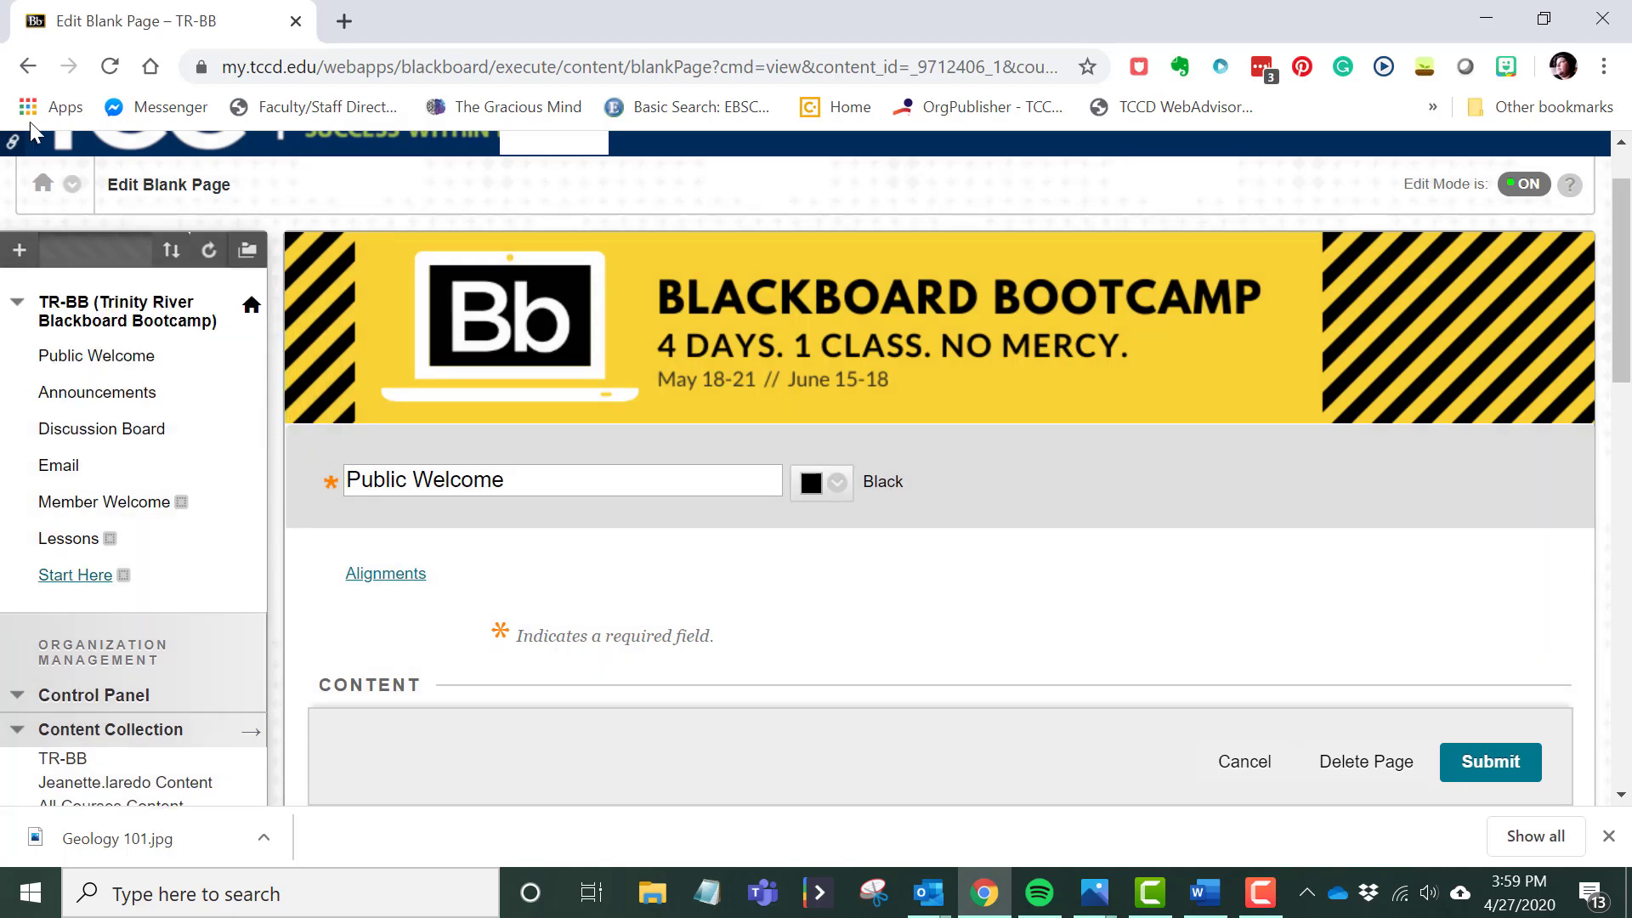
Move Start Here above Public Welcome as the first course menu entry, and open it
mouse_move(64, 579)
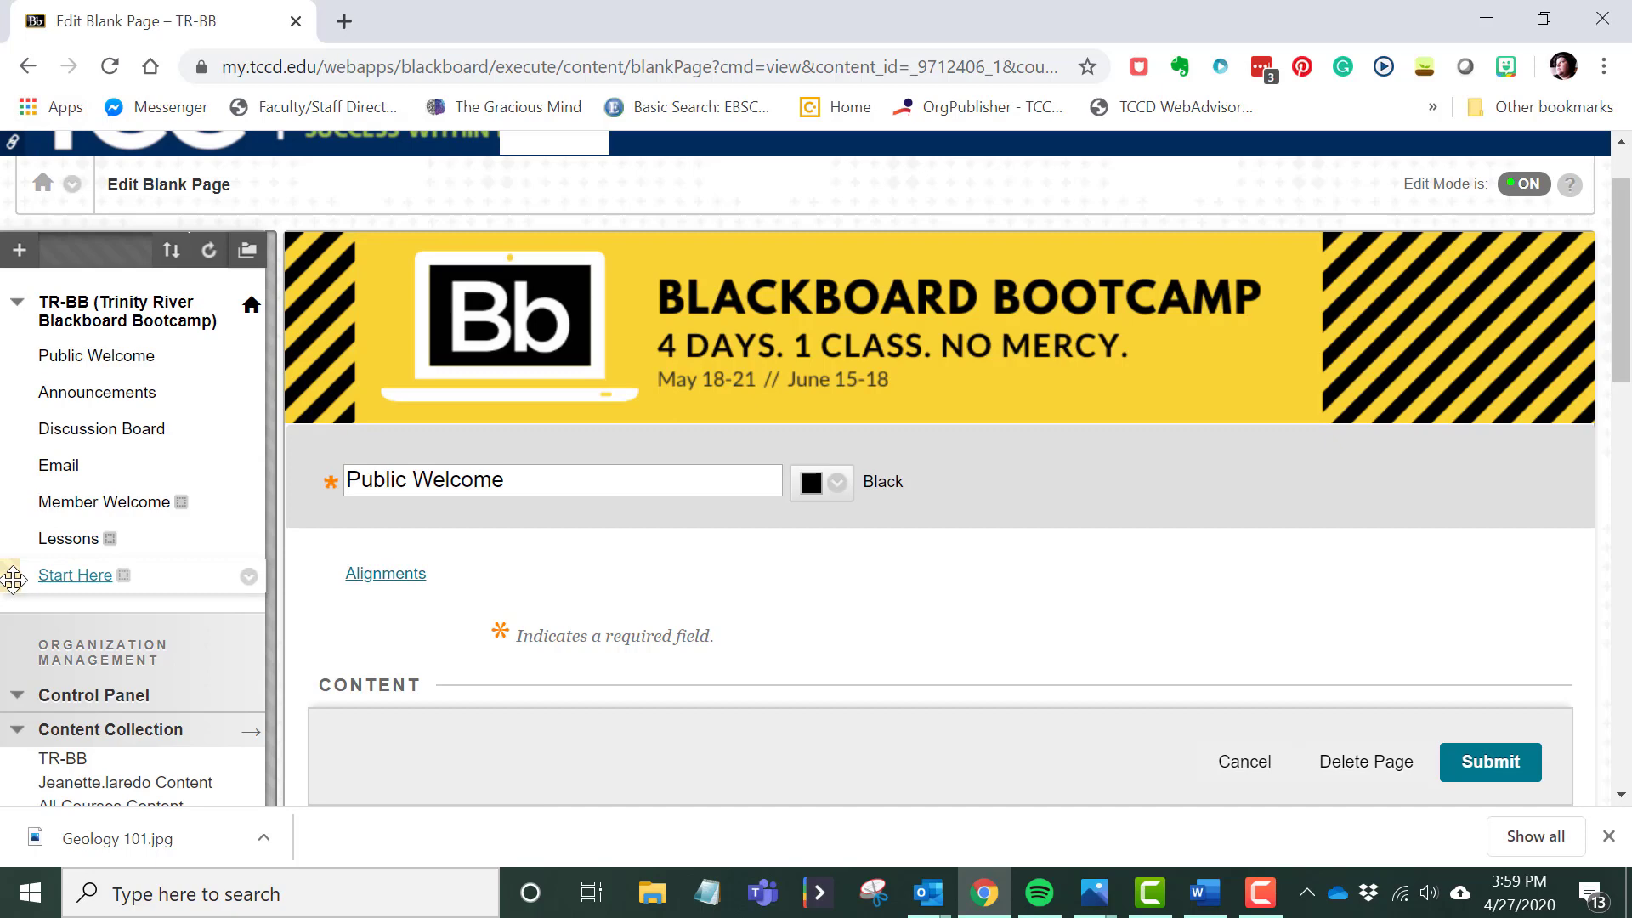
drag(11, 583, 15, 357)
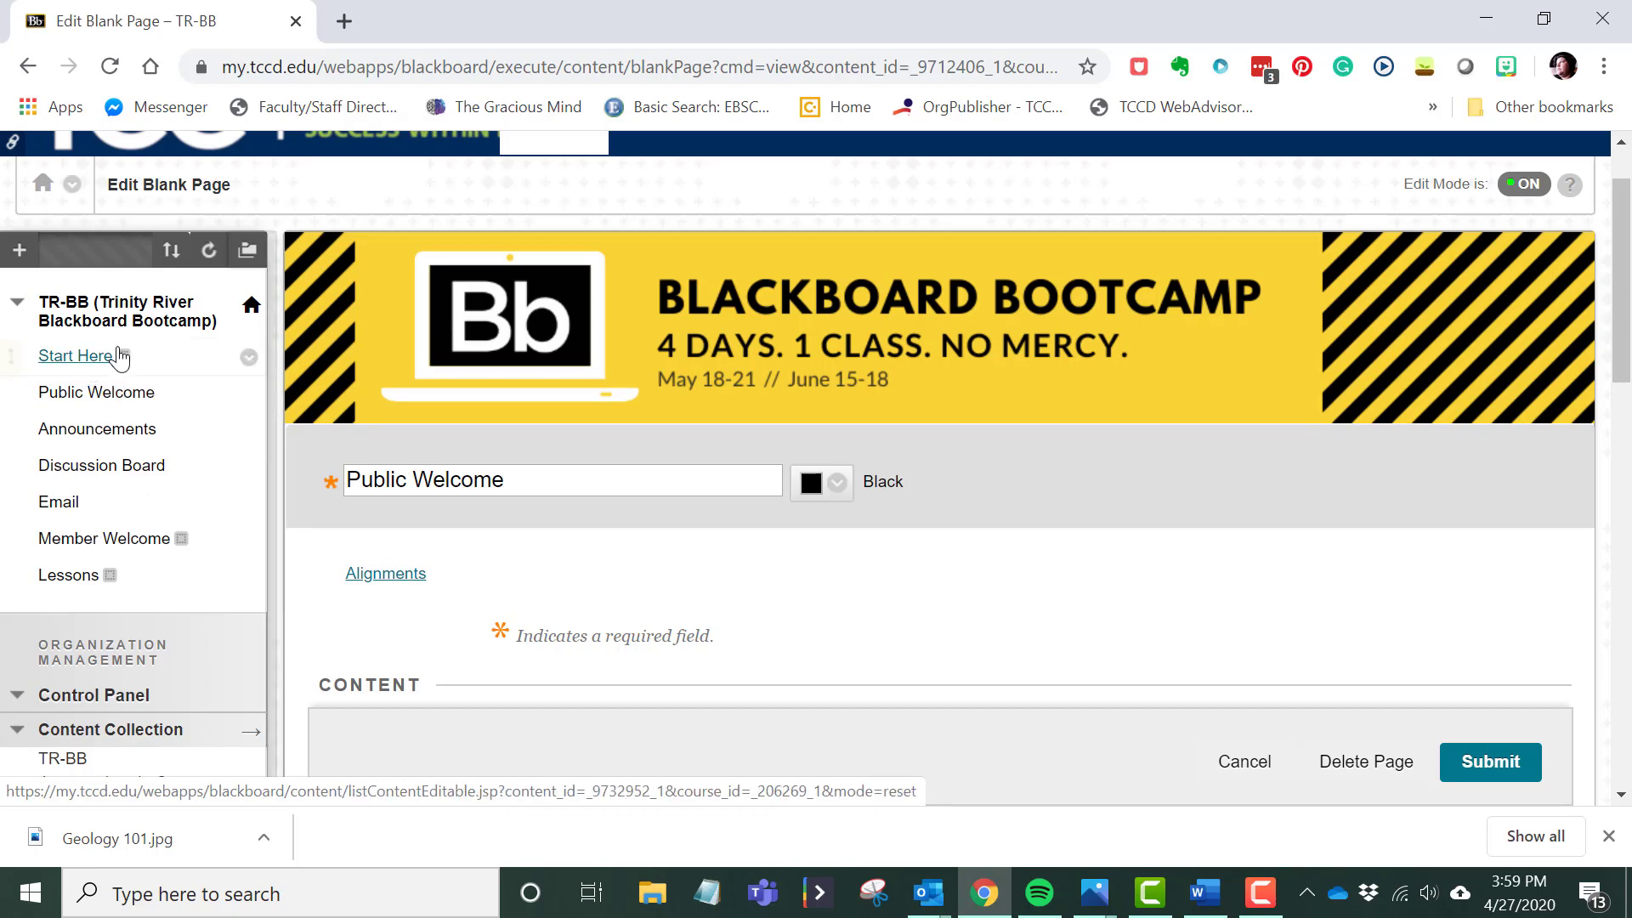
click(106, 361)
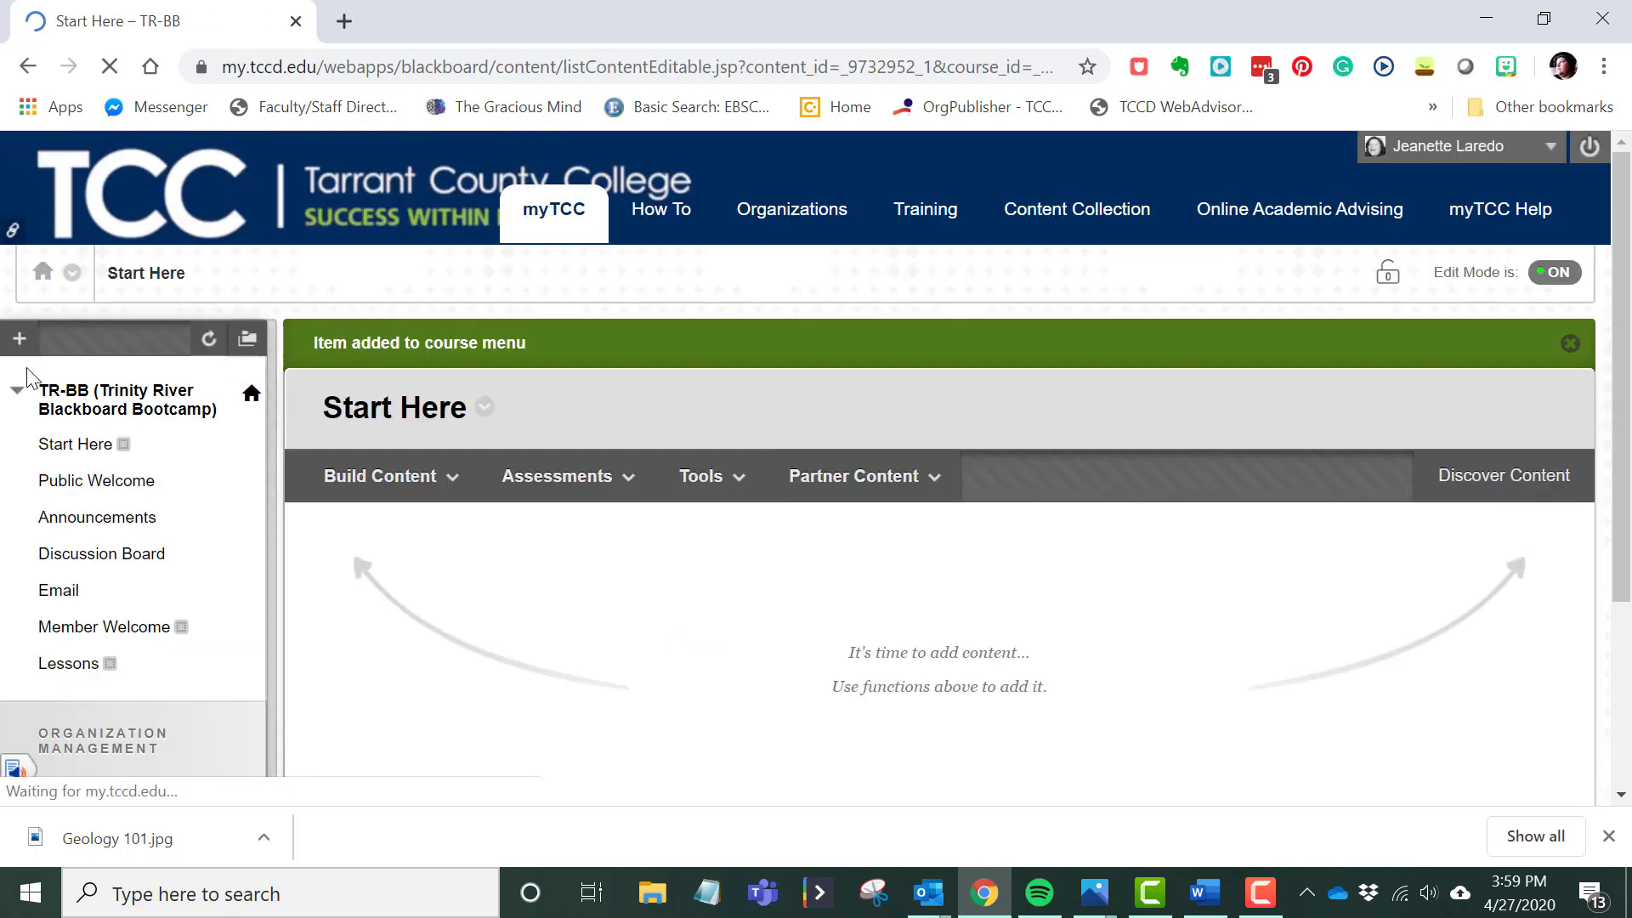
Create a content item in Start Here and name it "Welcome to English 2341, Forms of Literature"
click(703, 476)
scroll(412, 582, down, 1)
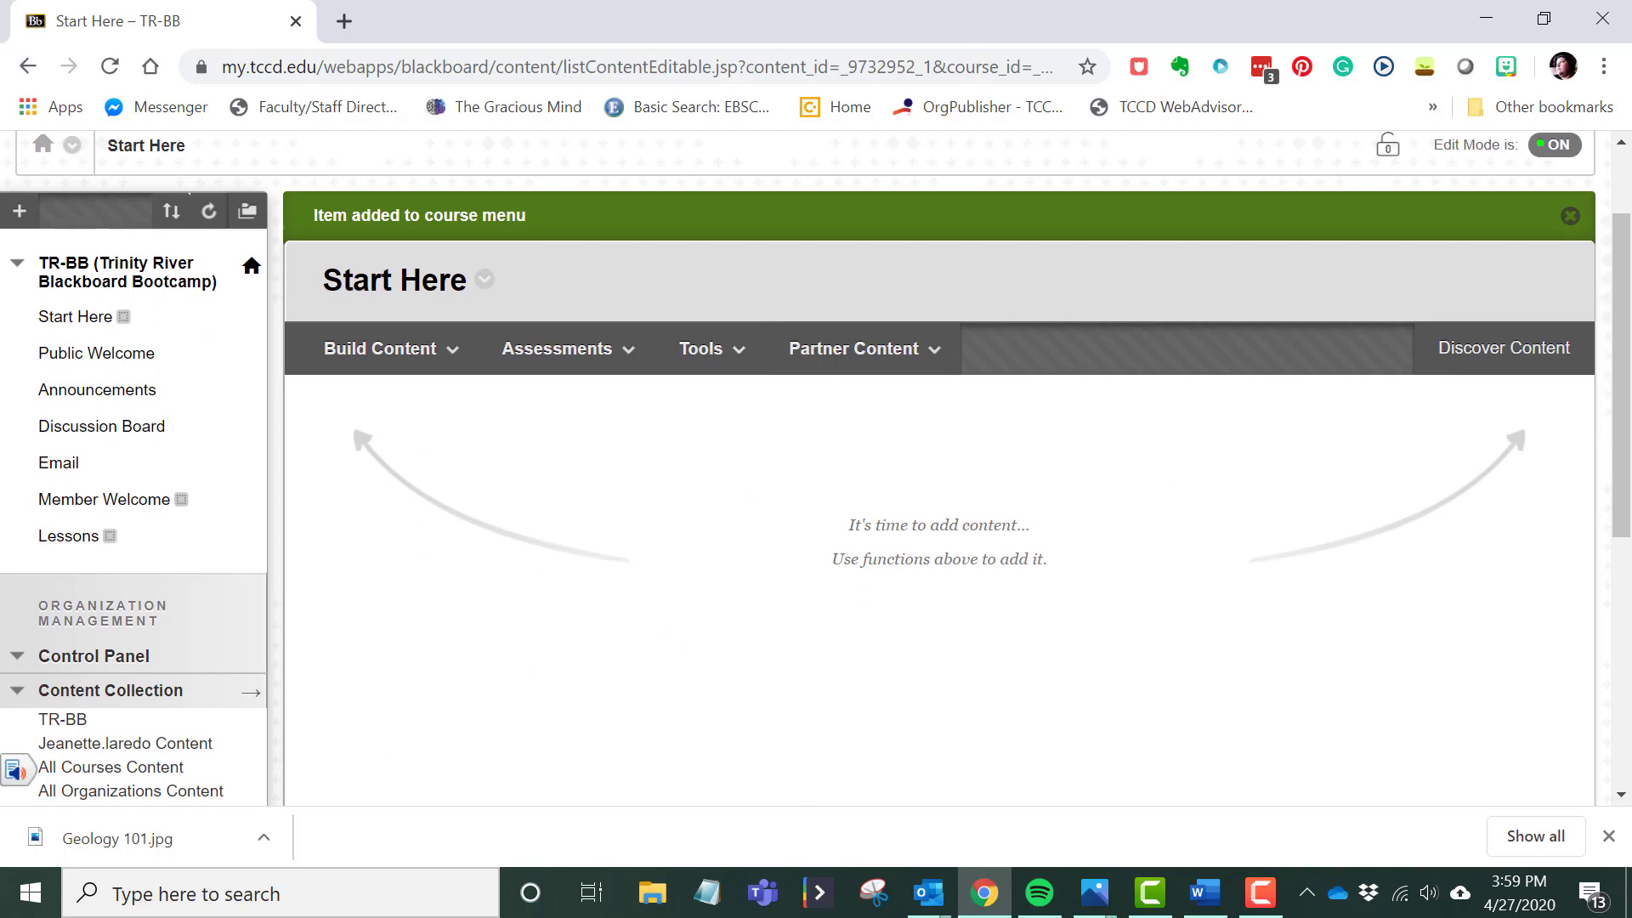
click(448, 364)
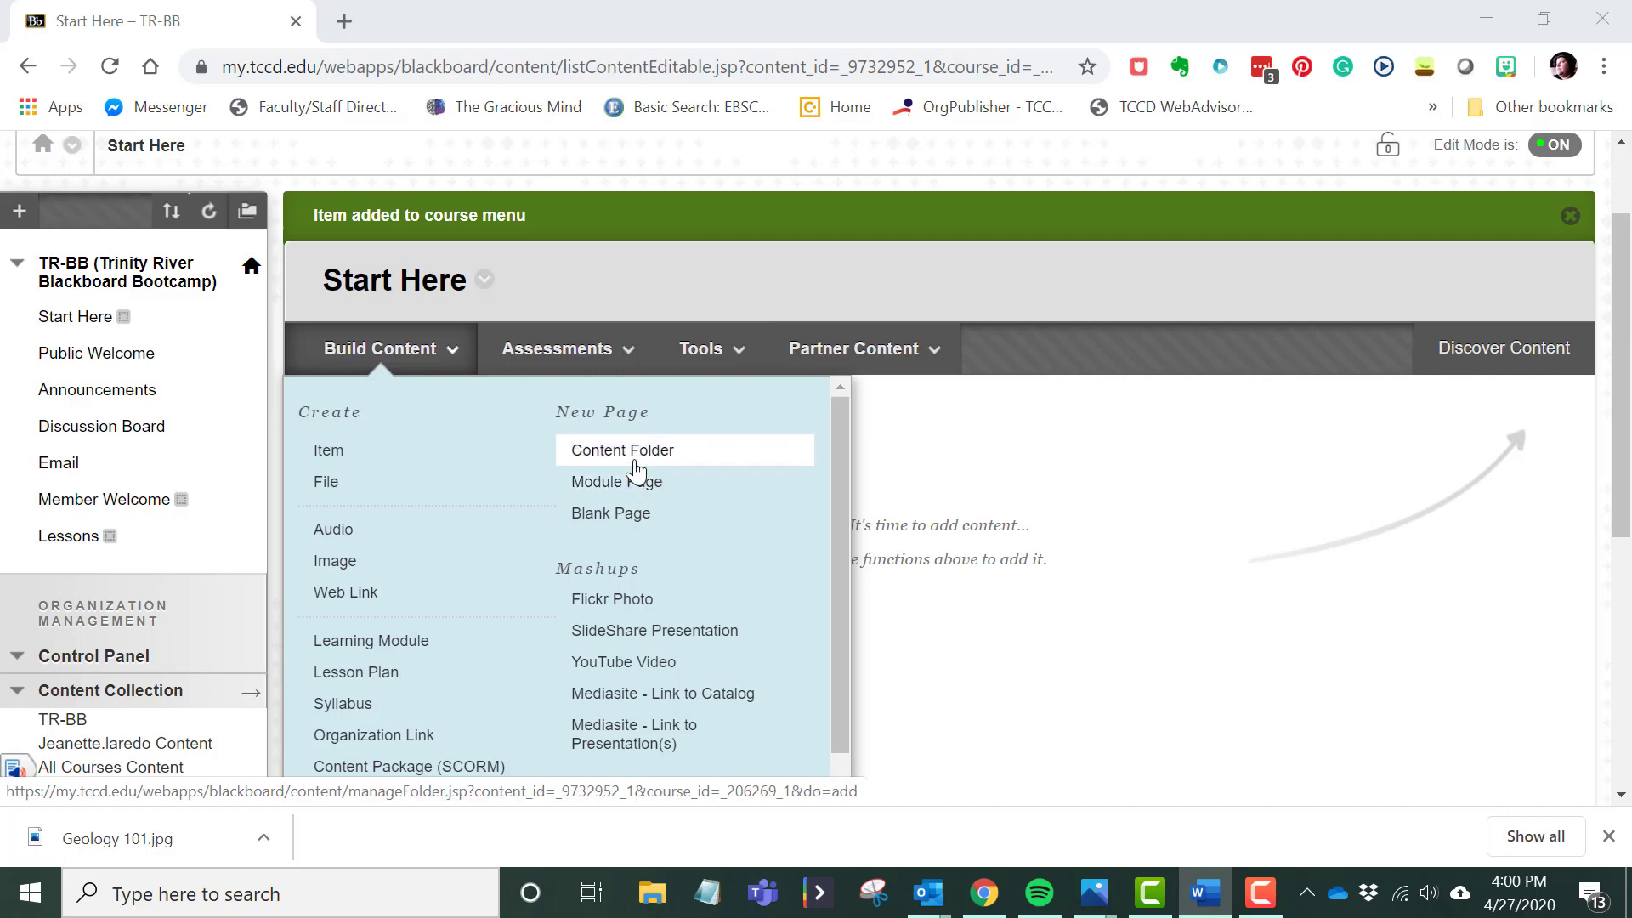
click(330, 452)
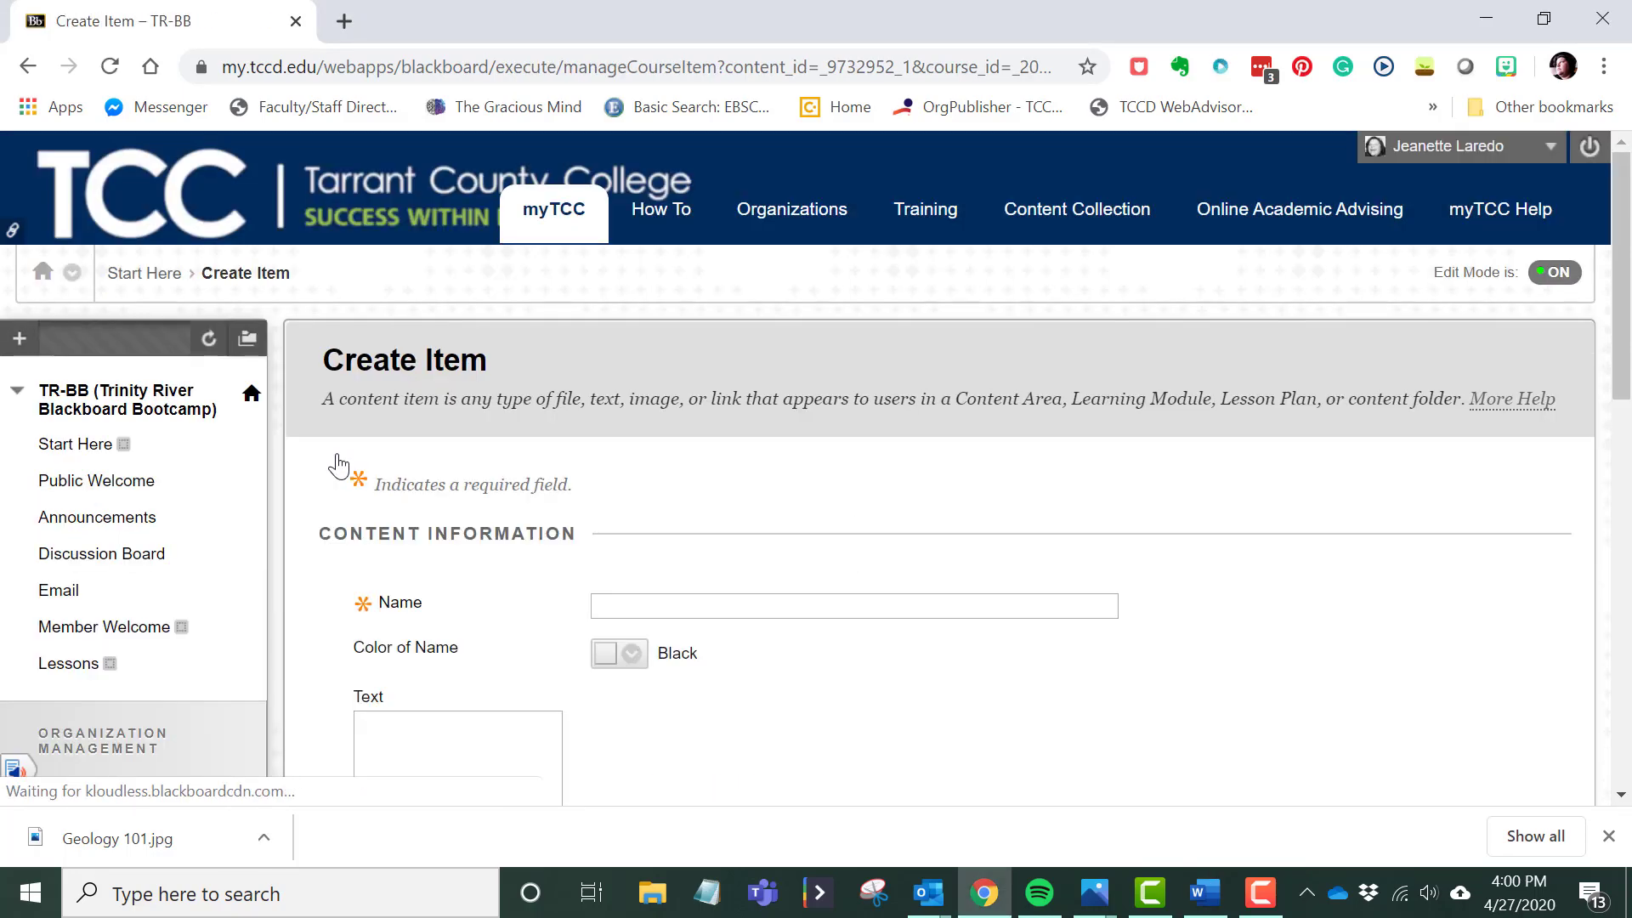
scroll(543, 569, down, 3)
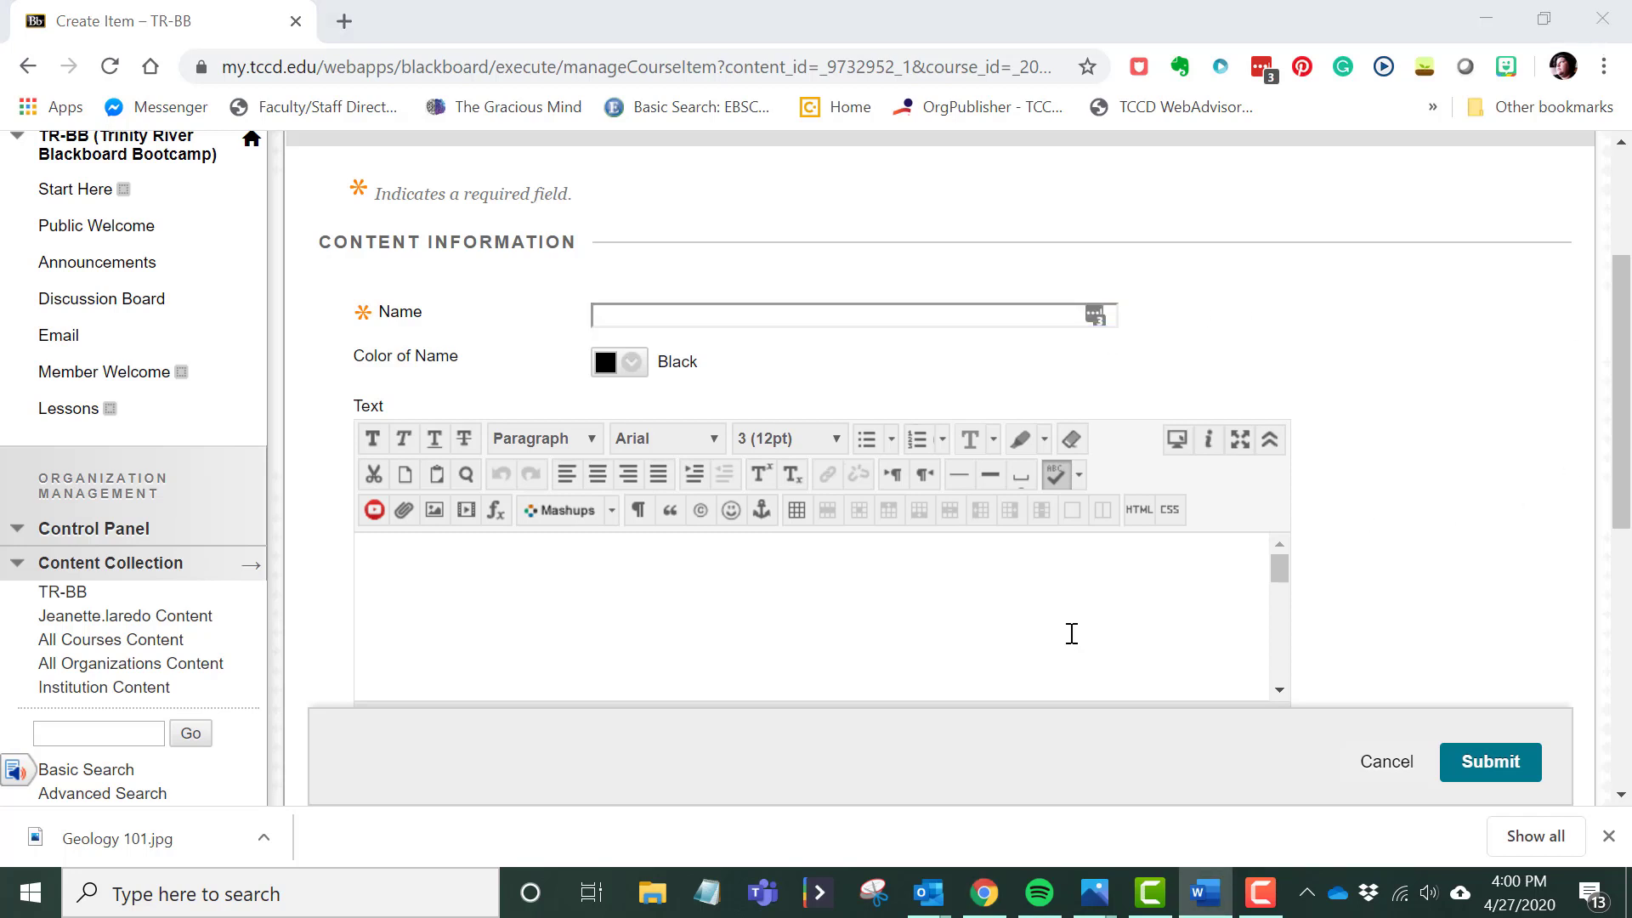
click(621, 322)
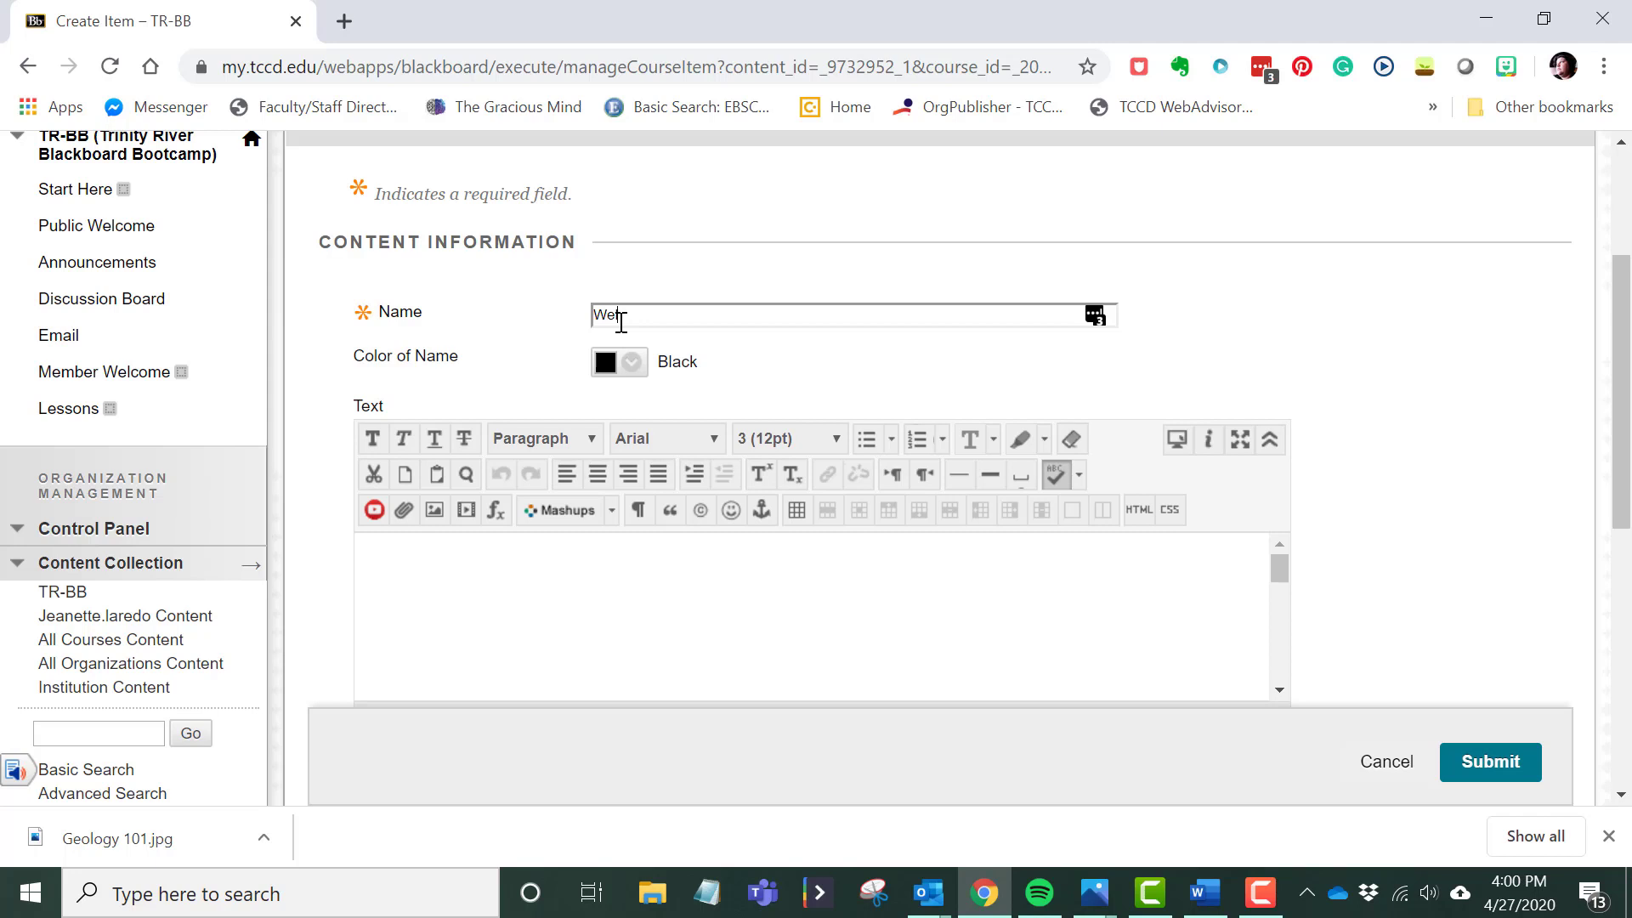
text(Welcome)
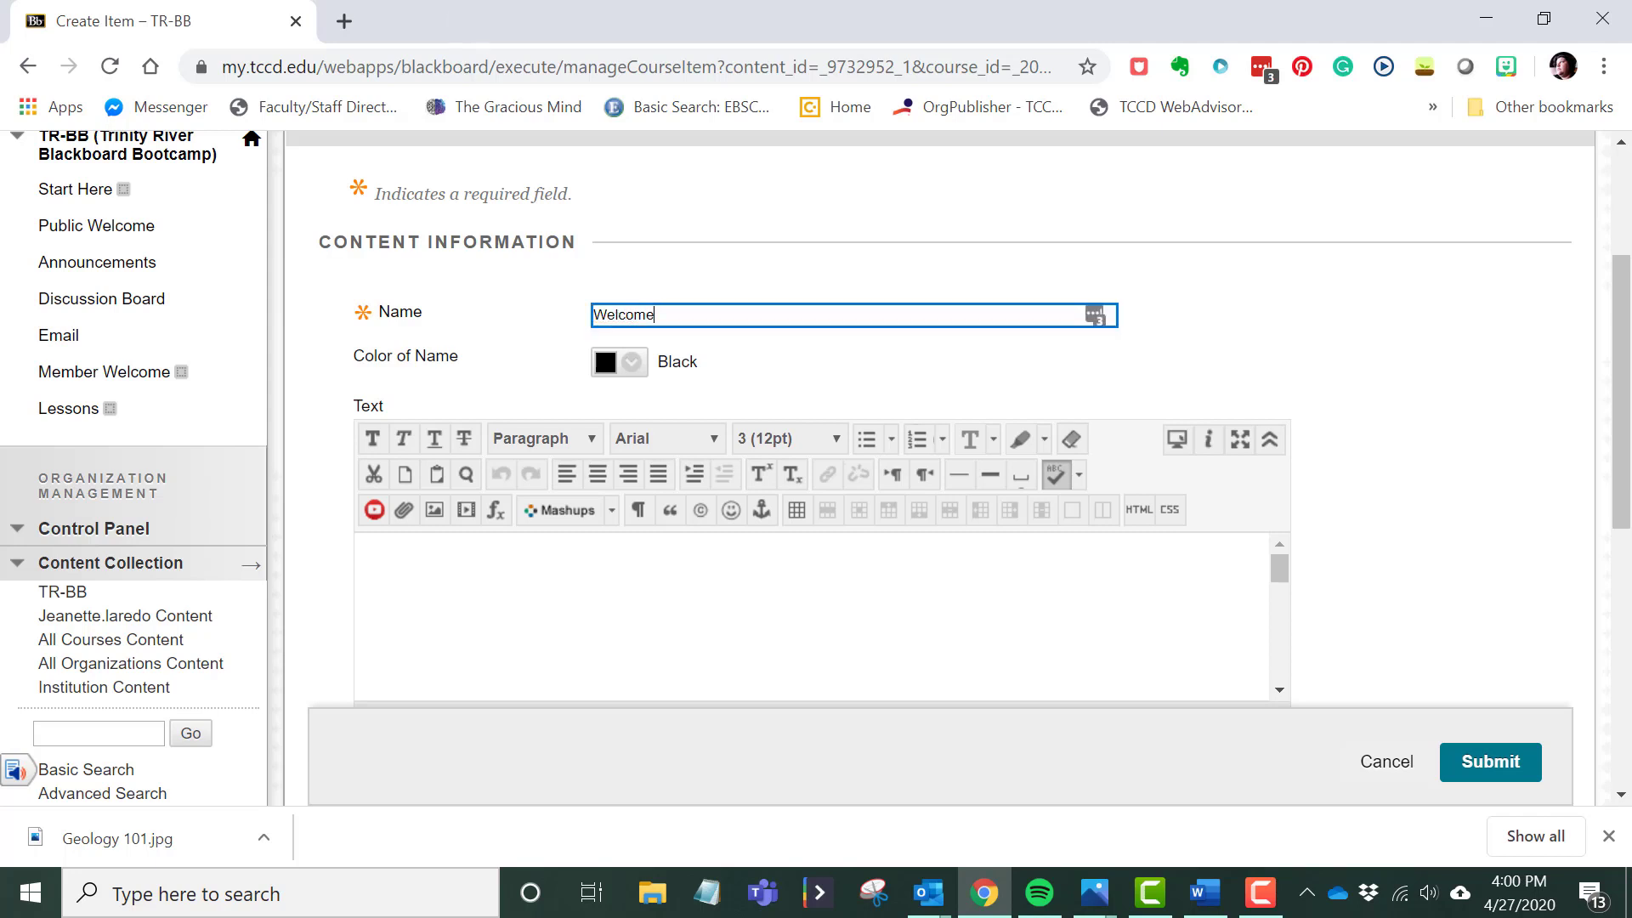
key(alt+Tab)
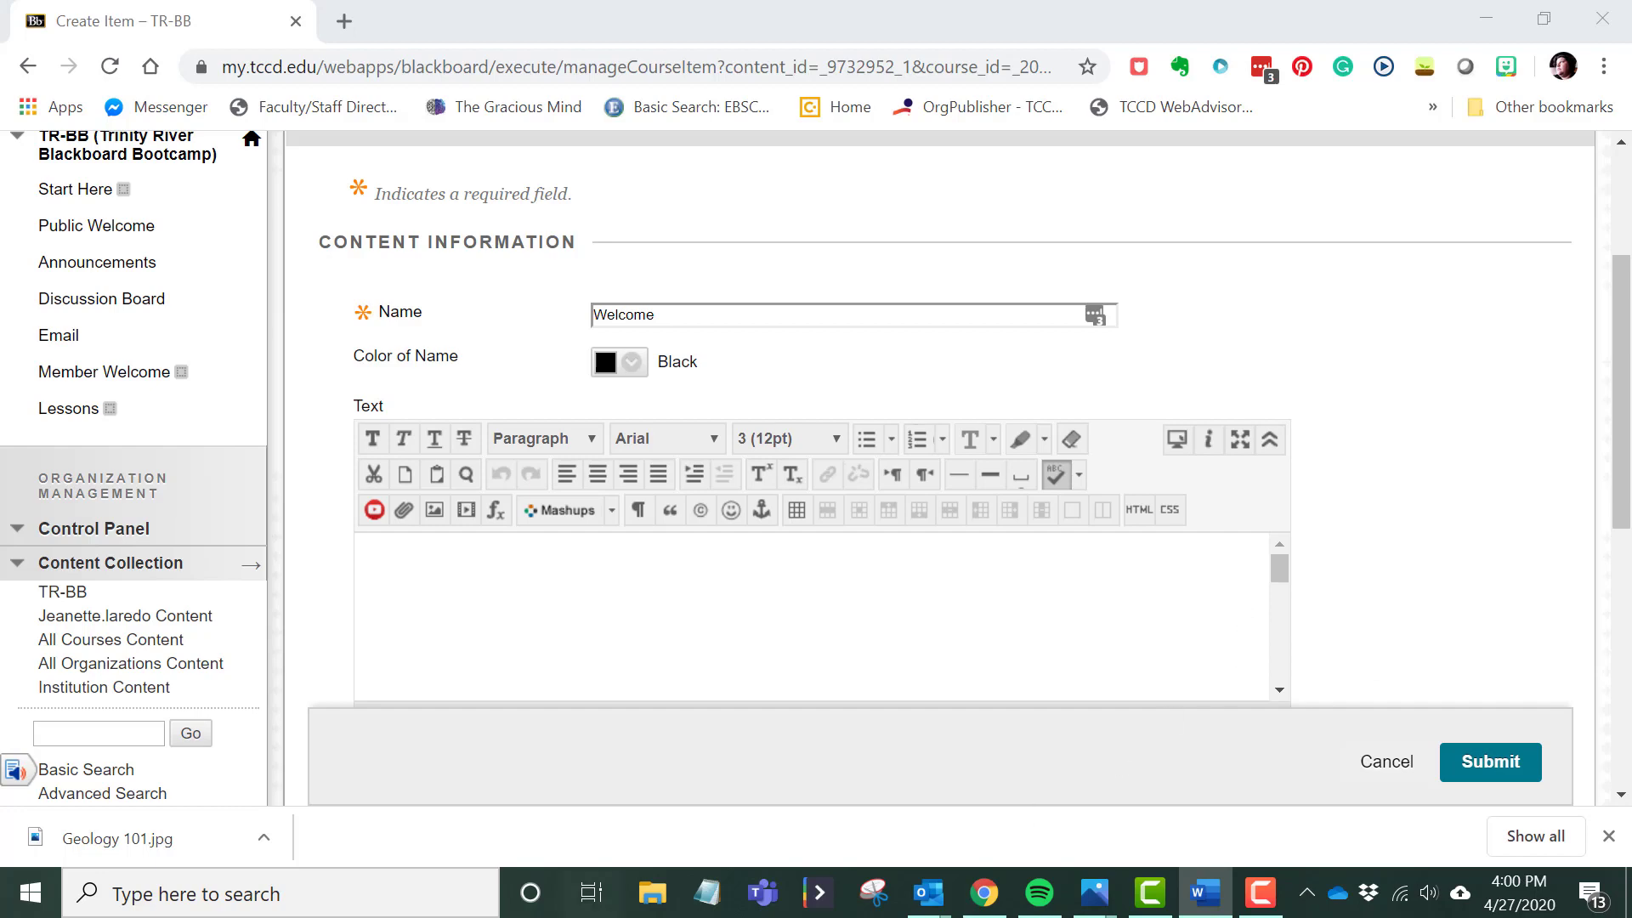
click(675, 323)
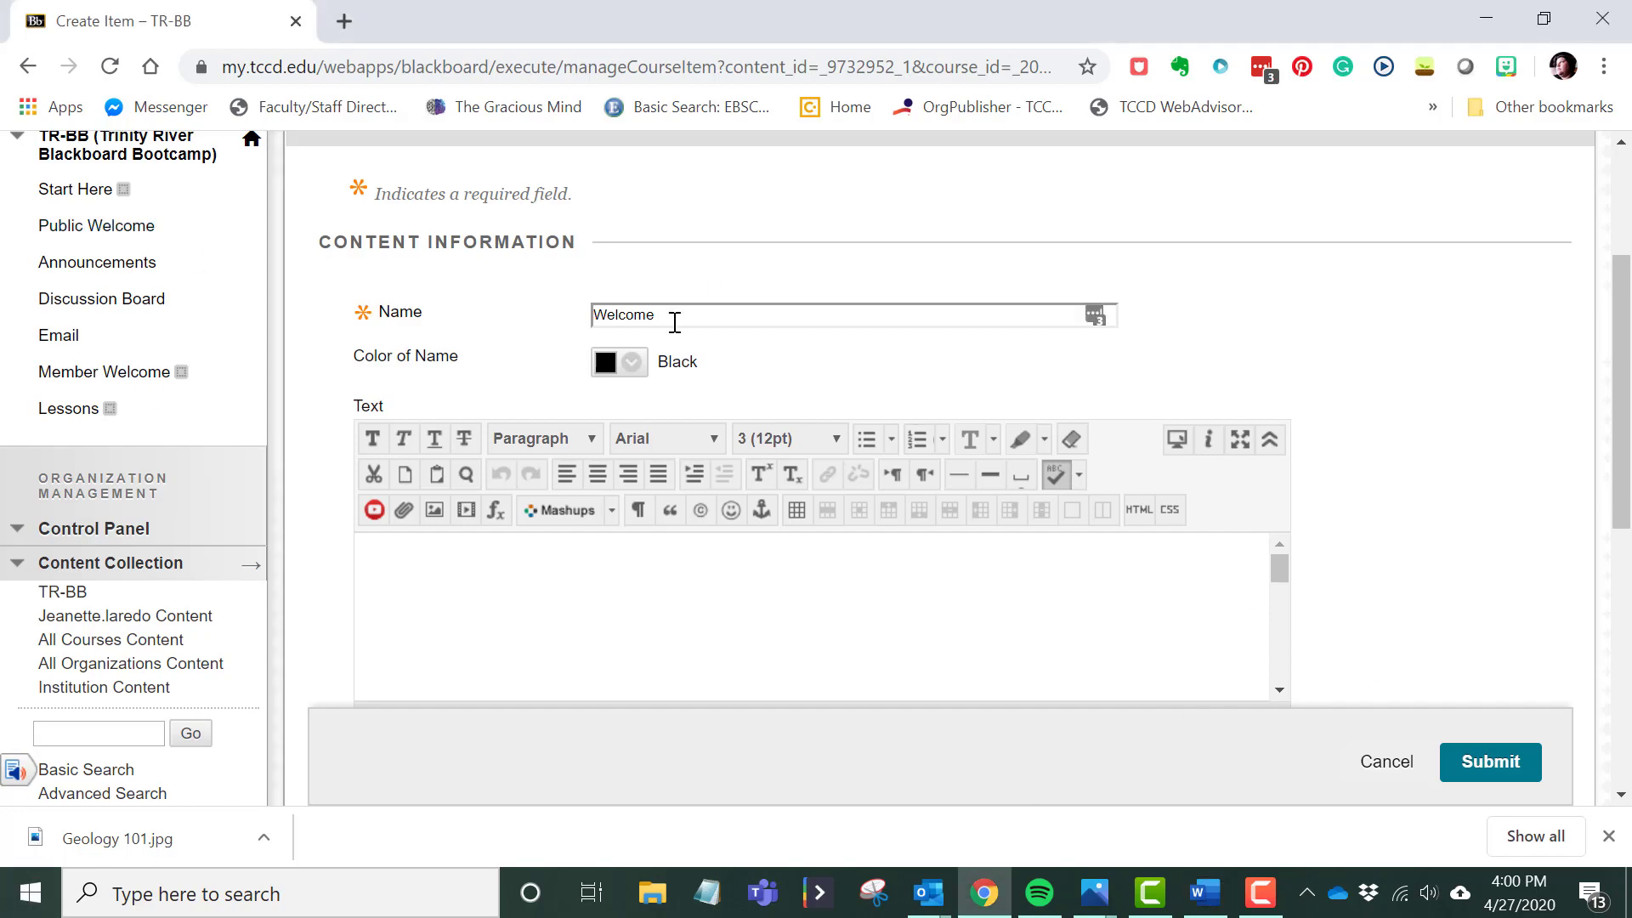
text(to)
text(English 2341, Forms of Literature)
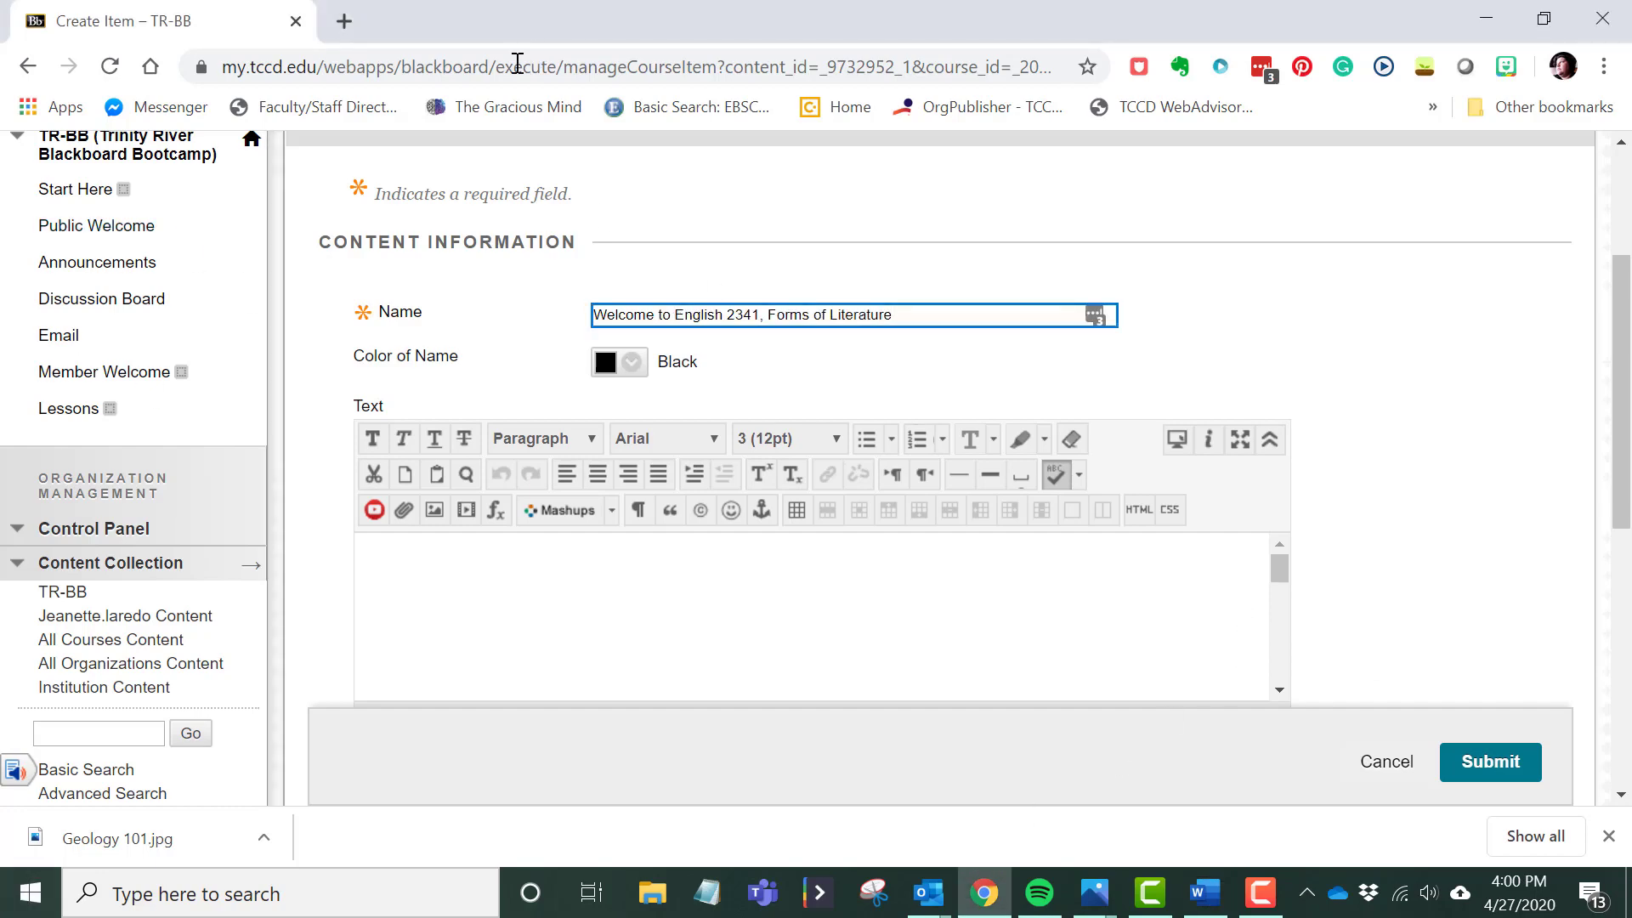
Insert the prepared welcome message beginning "The most important thing for you to know" as the item's text
key(alt+Tab)
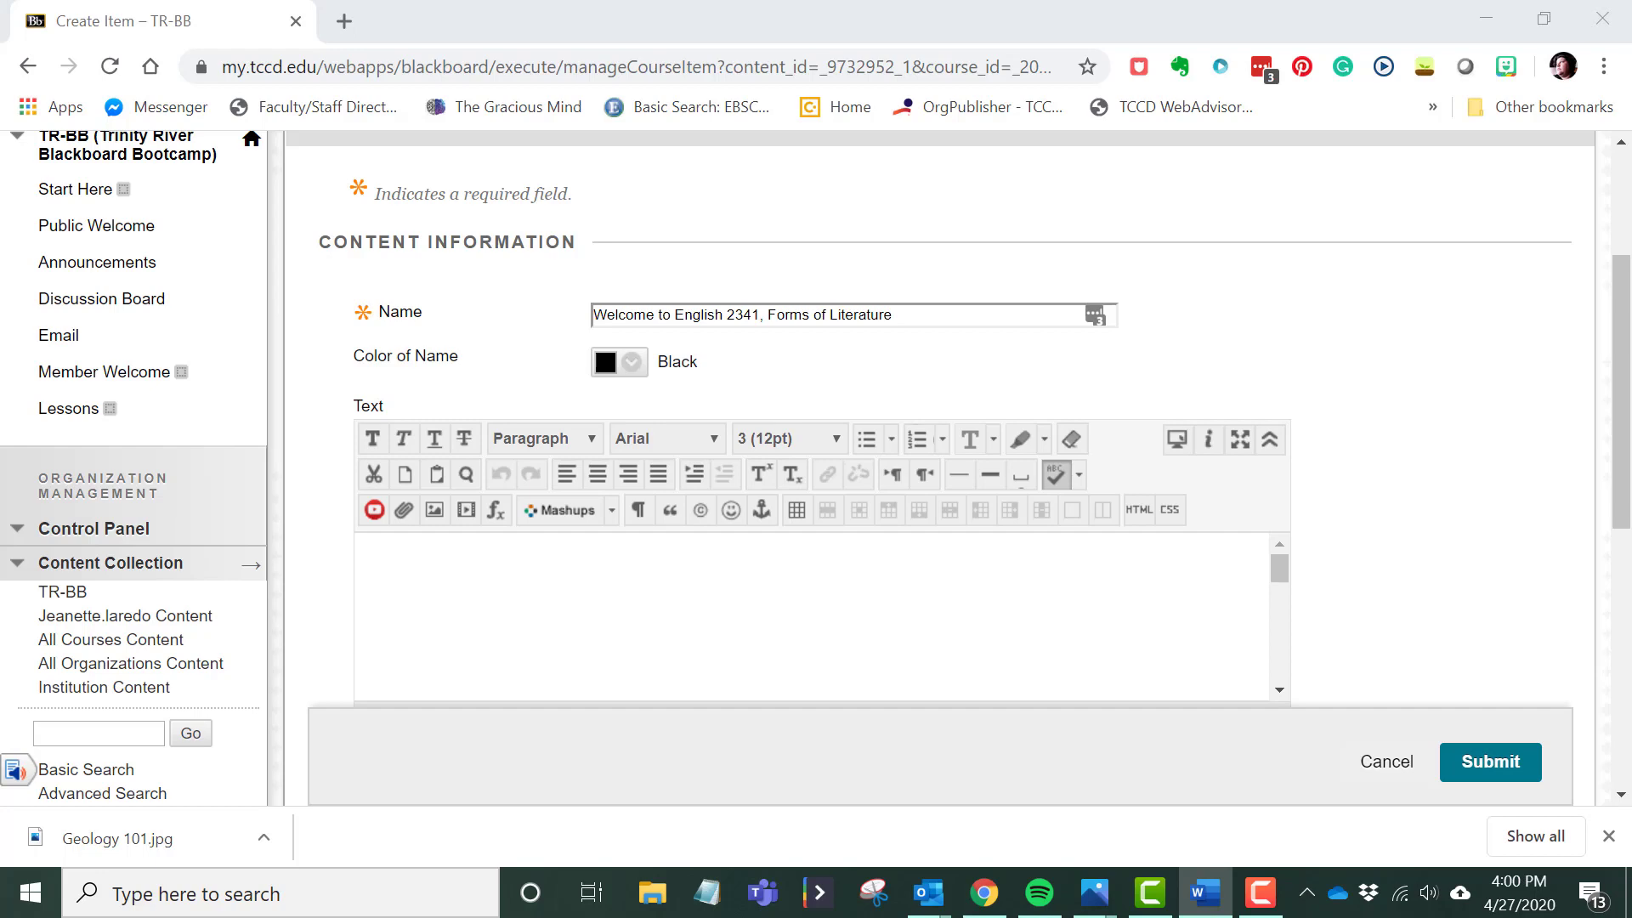
click(500, 576)
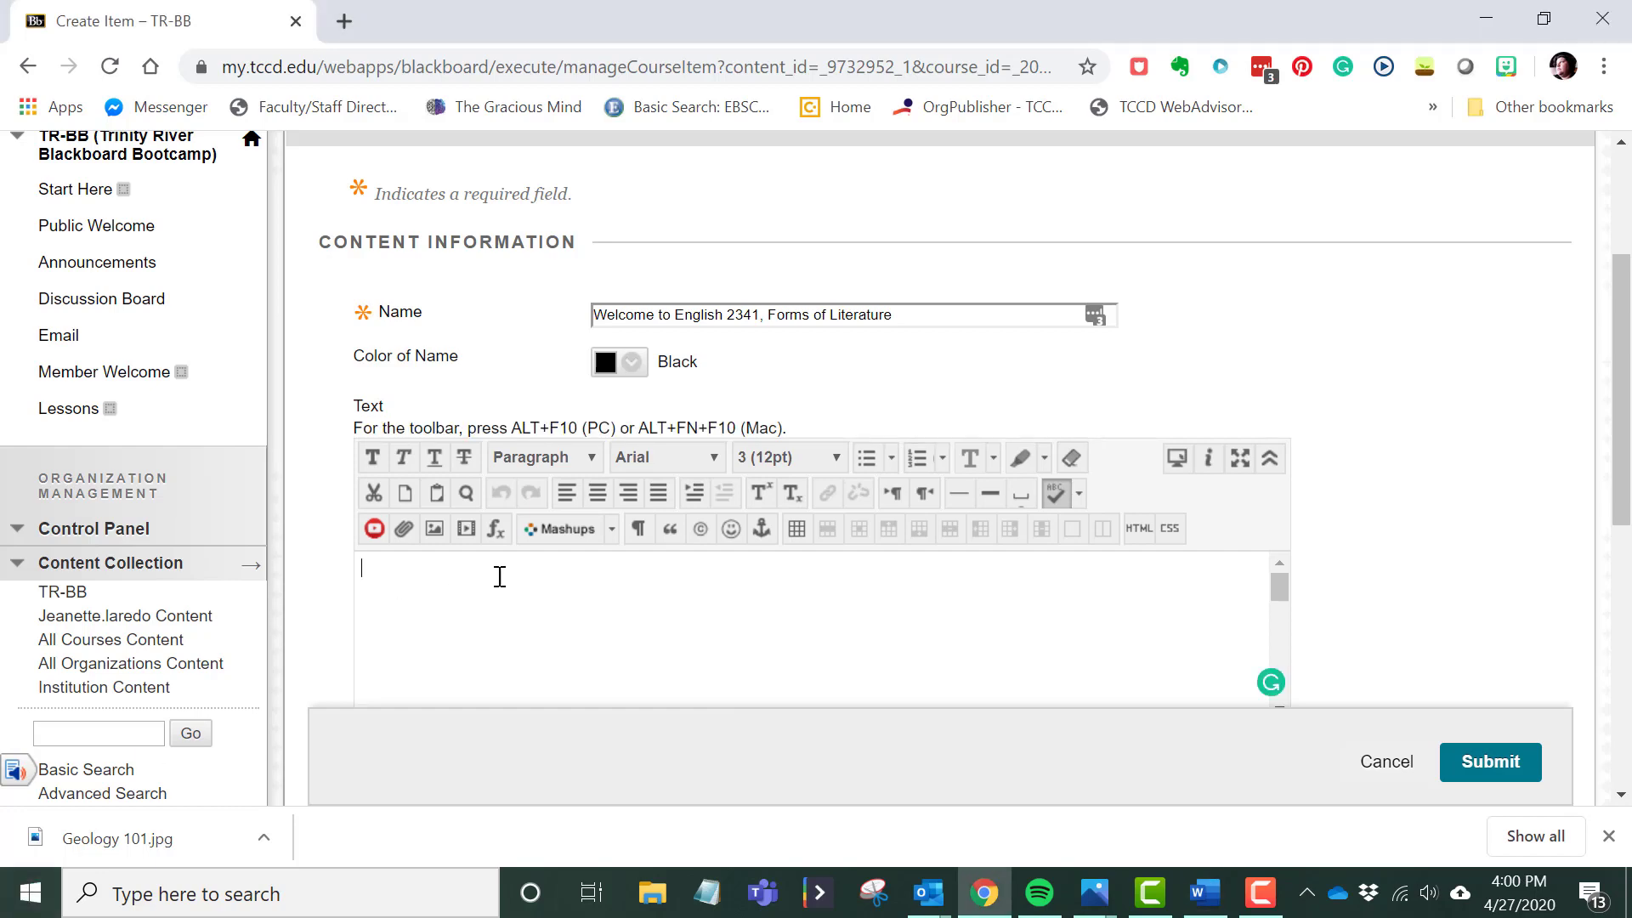
text(The most important thing for you to know is that this class is designed to introduce you to different literary genres and improve your critical thinking and writing skills. Do not worry if you think that you're not a good writer. All things get better with practice, and we will go through this process together. Make sure to check Blackboard at least several times per week. Sometimes, plans (due dates, assignments, or readings) may change. I'll let you know as soon as possible, and remember that any time you have to be absent, it is your responsibility to make sure to find out what you missed. Always feel free to email me any questions you have. I'm looking forward to a great semester. Start by reading the syllabus and sending me any questions you have.)
scroll(891, 603, down, 1)
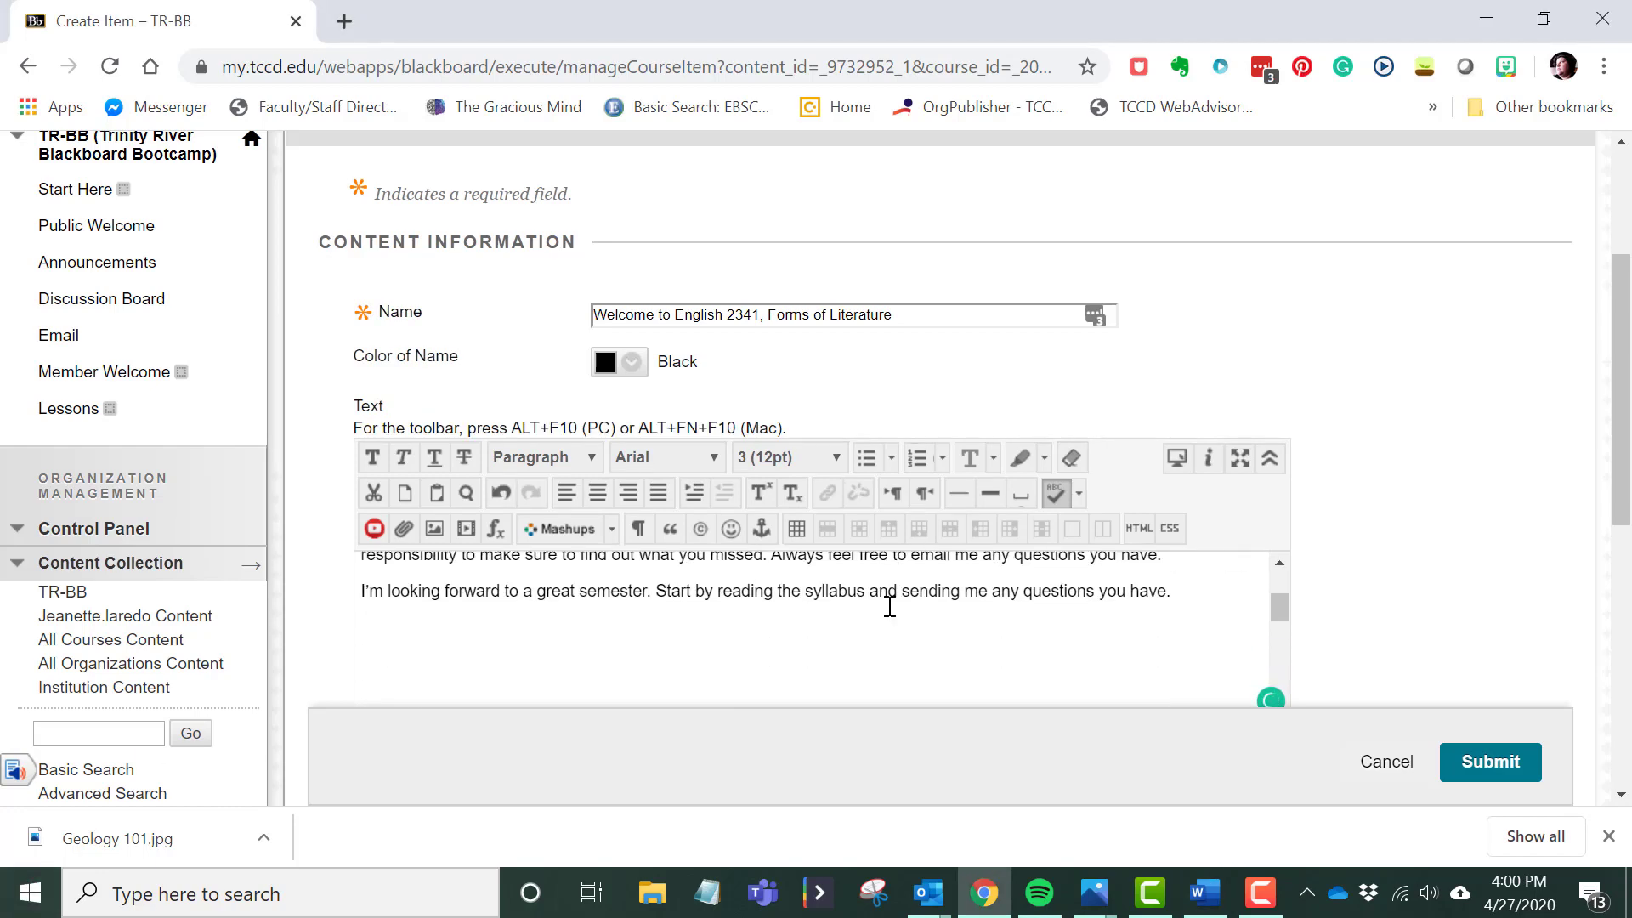
Enlarge the item's text editor so the whole welcome message fits in it
scroll(1275, 476, down, 5)
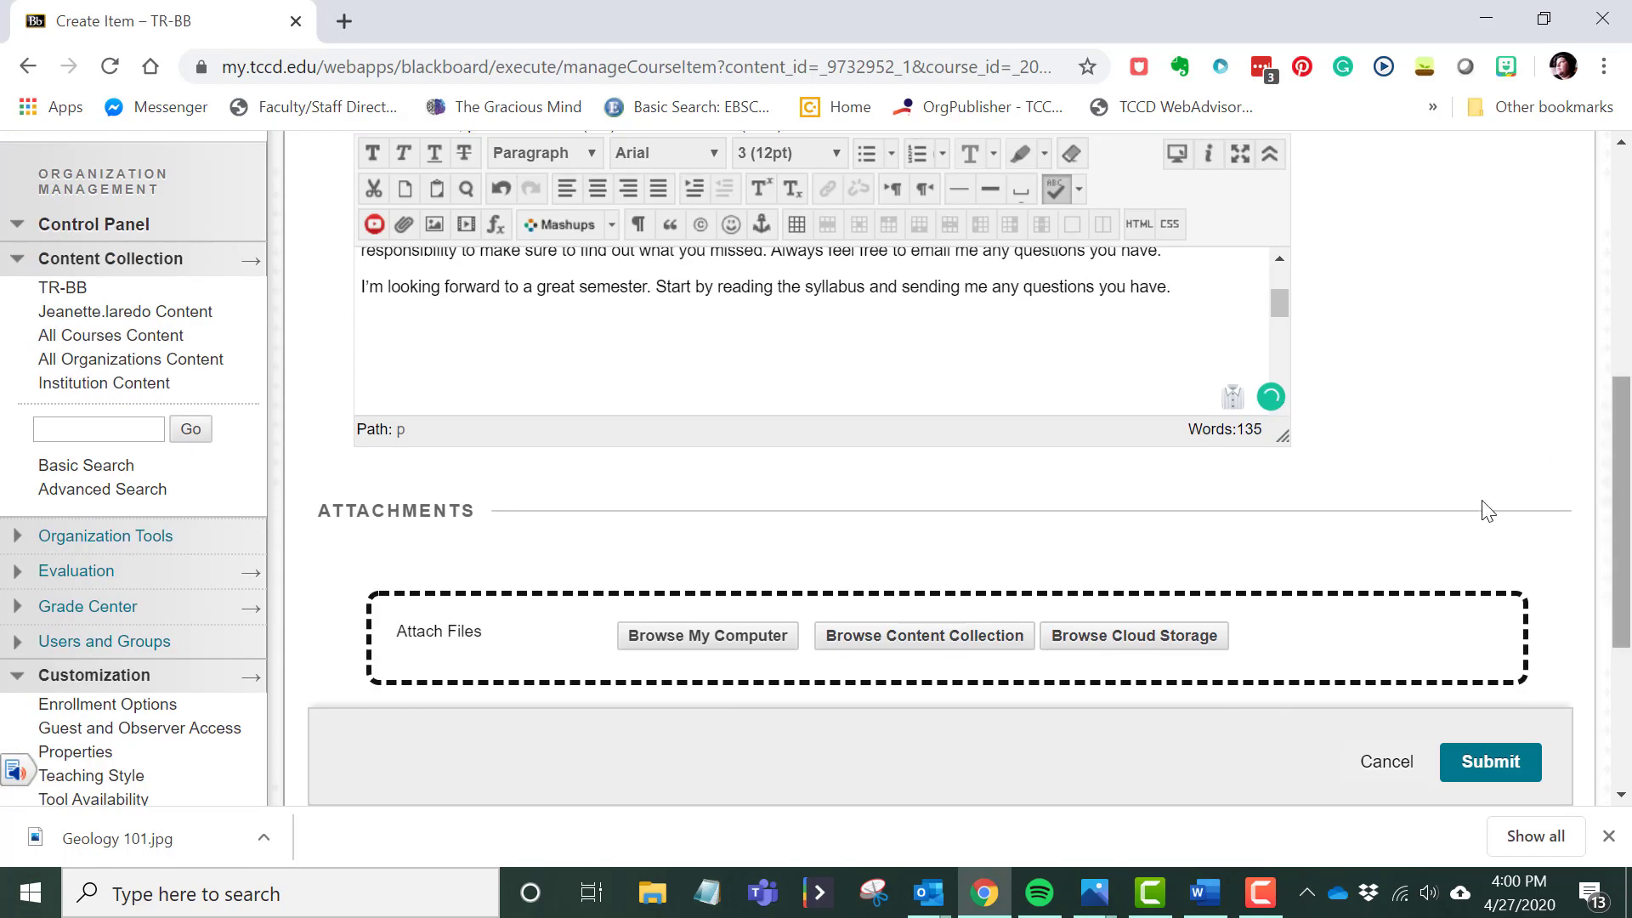
drag(1283, 436, 1343, 693)
drag(1285, 395, 1284, 288)
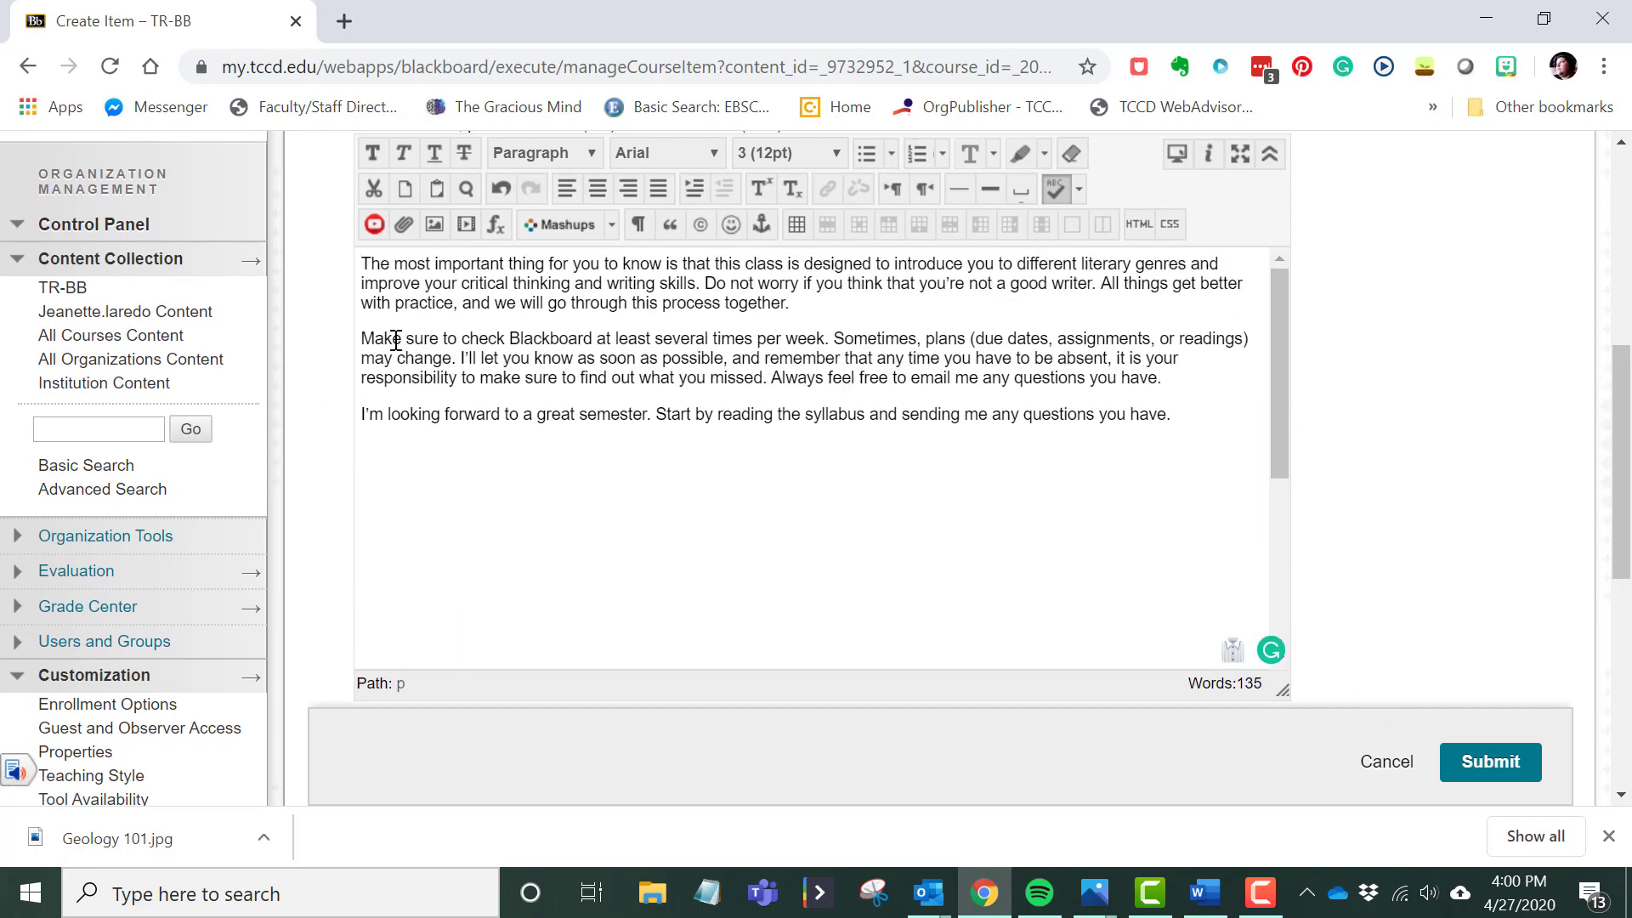
Review the first paragraph of the welcome message and submit the item
drag(363, 263, 703, 280)
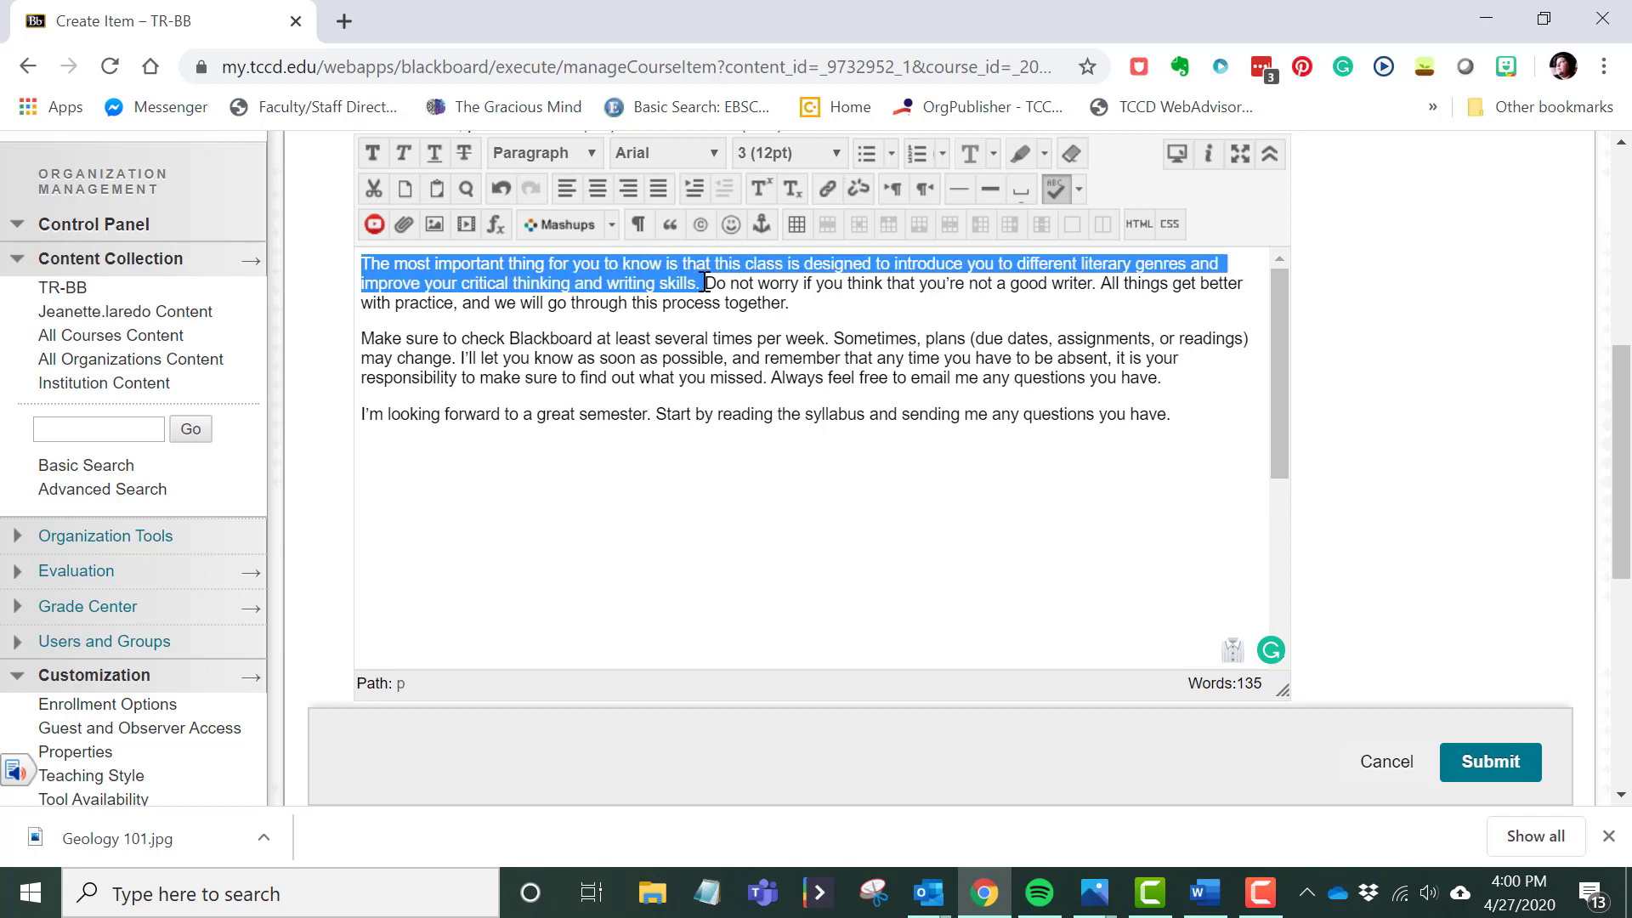
click(798, 307)
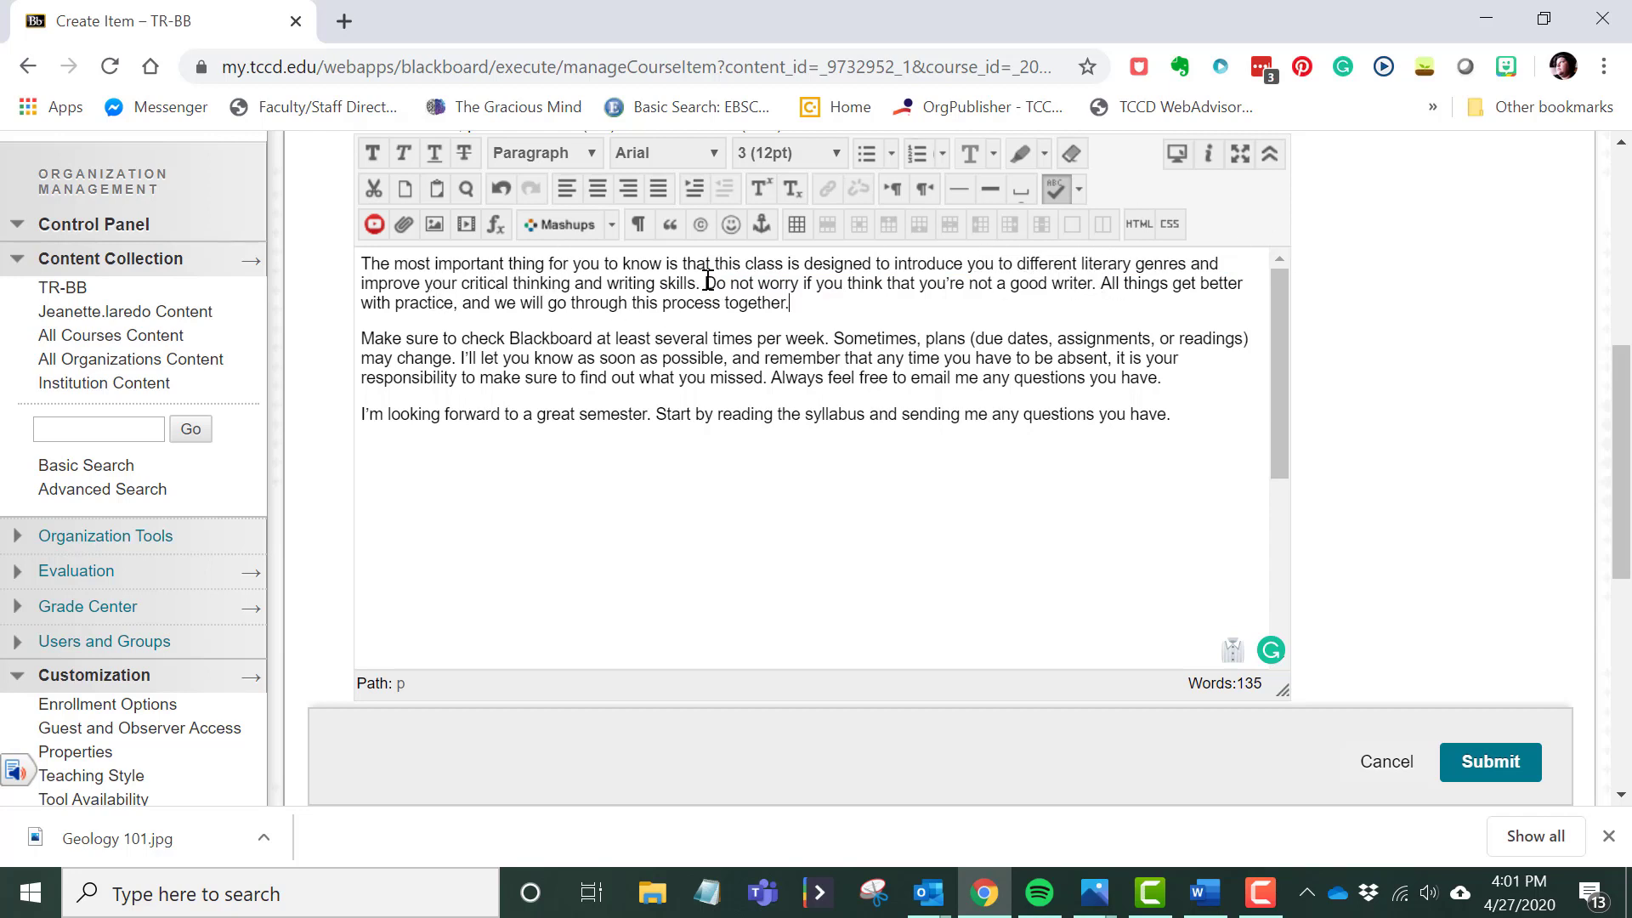
drag(706, 284, 1059, 294)
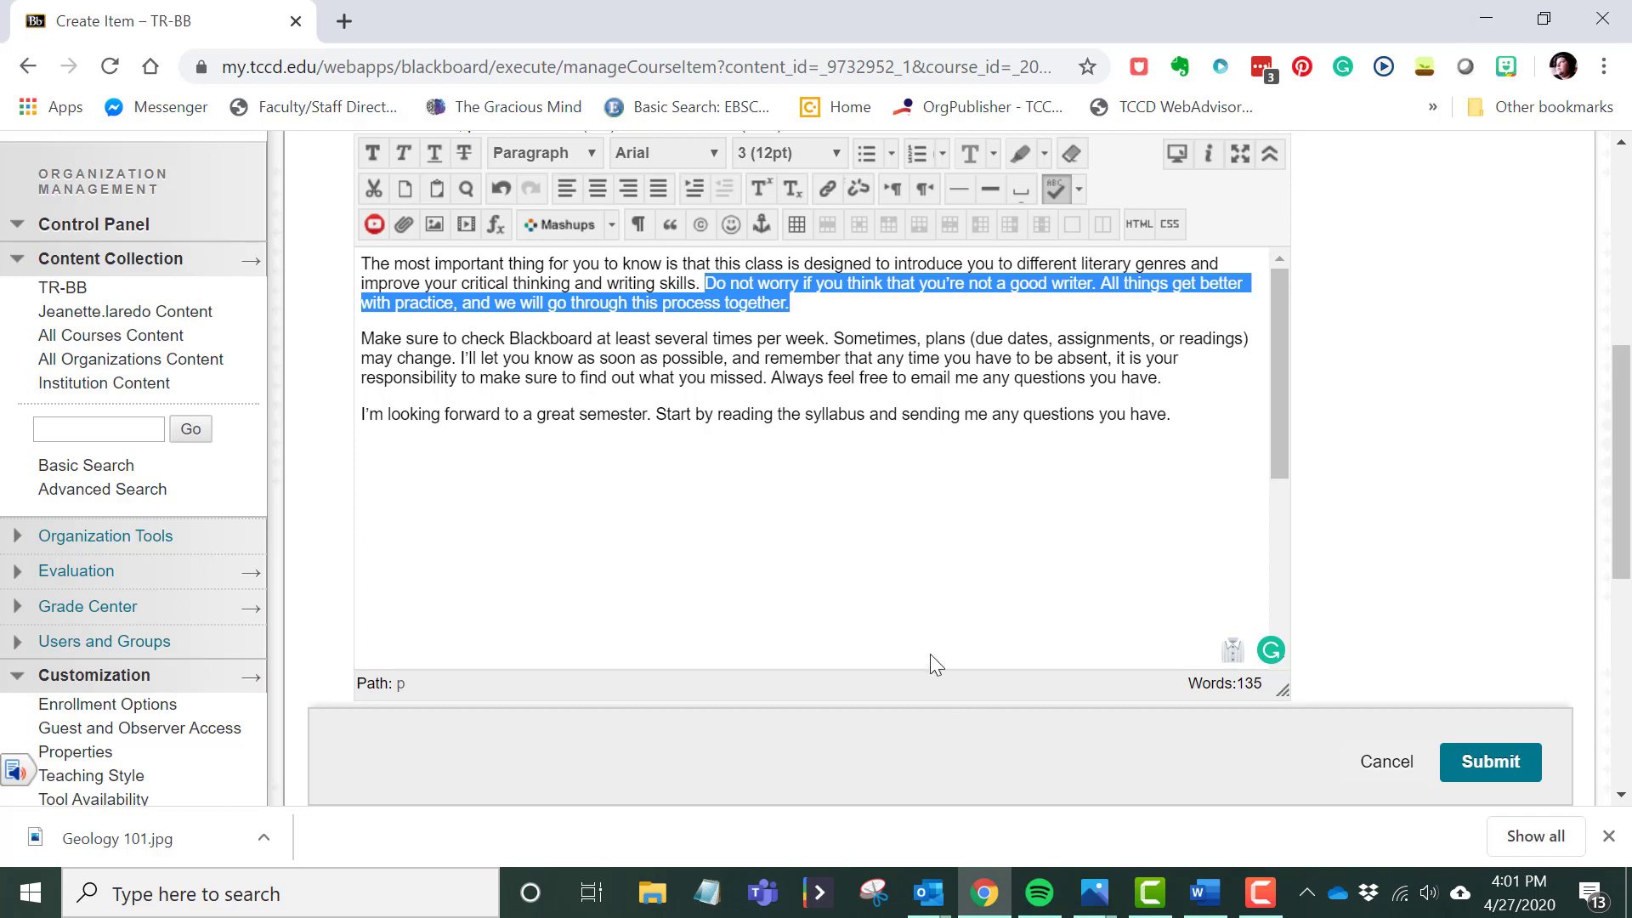
scroll(931, 657, up, 1)
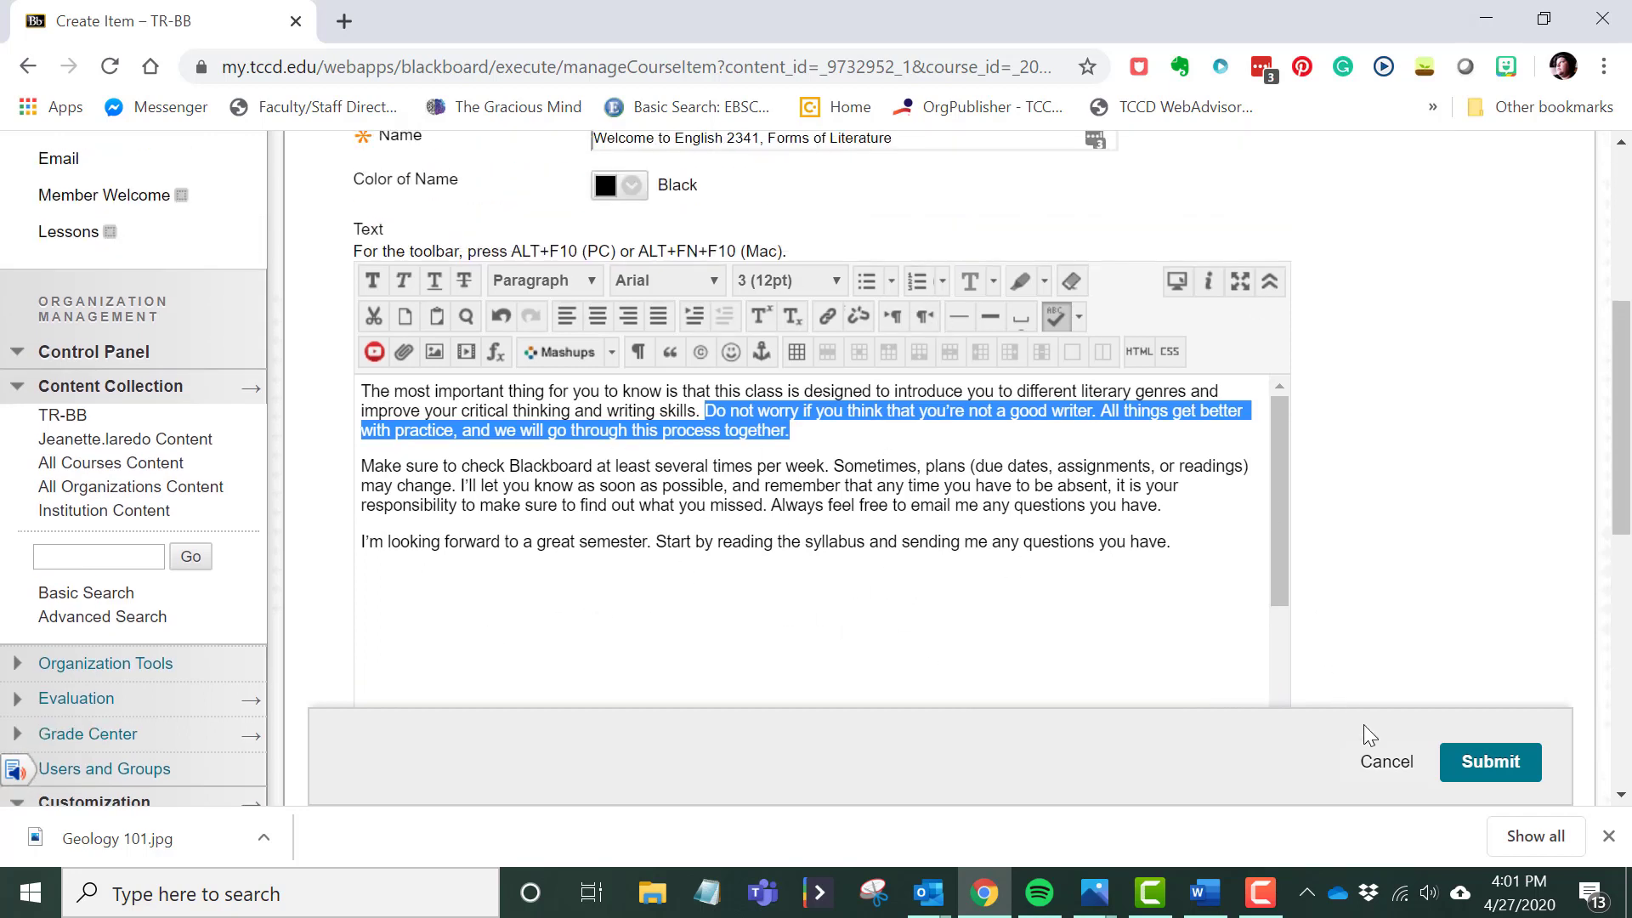
click(1464, 767)
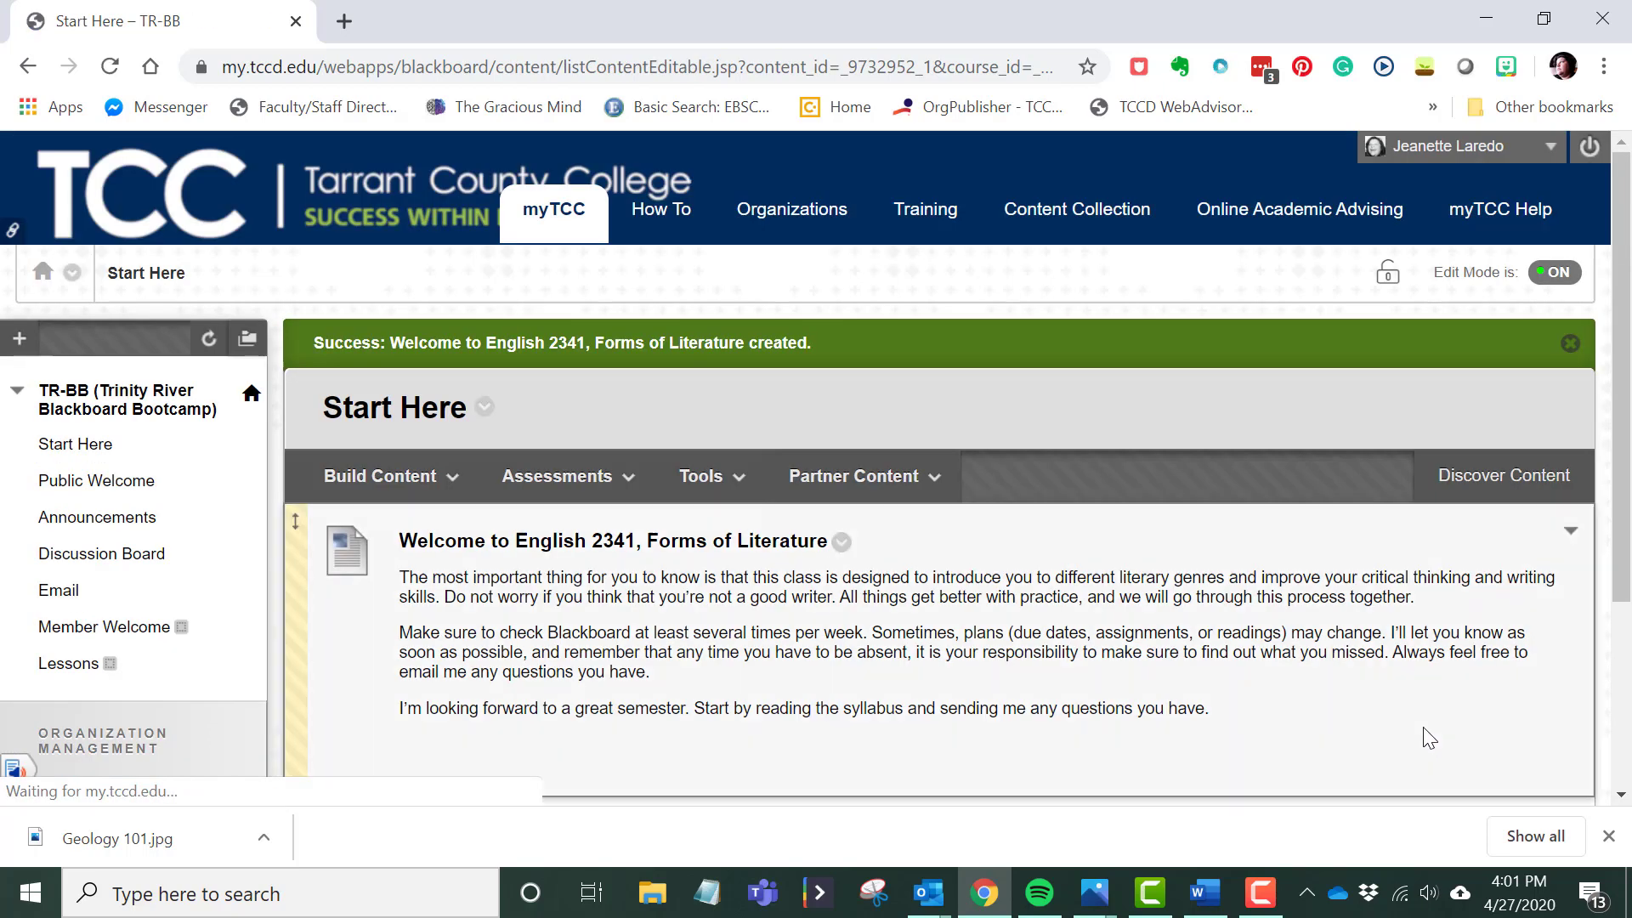
scroll(992, 505, down, 1)
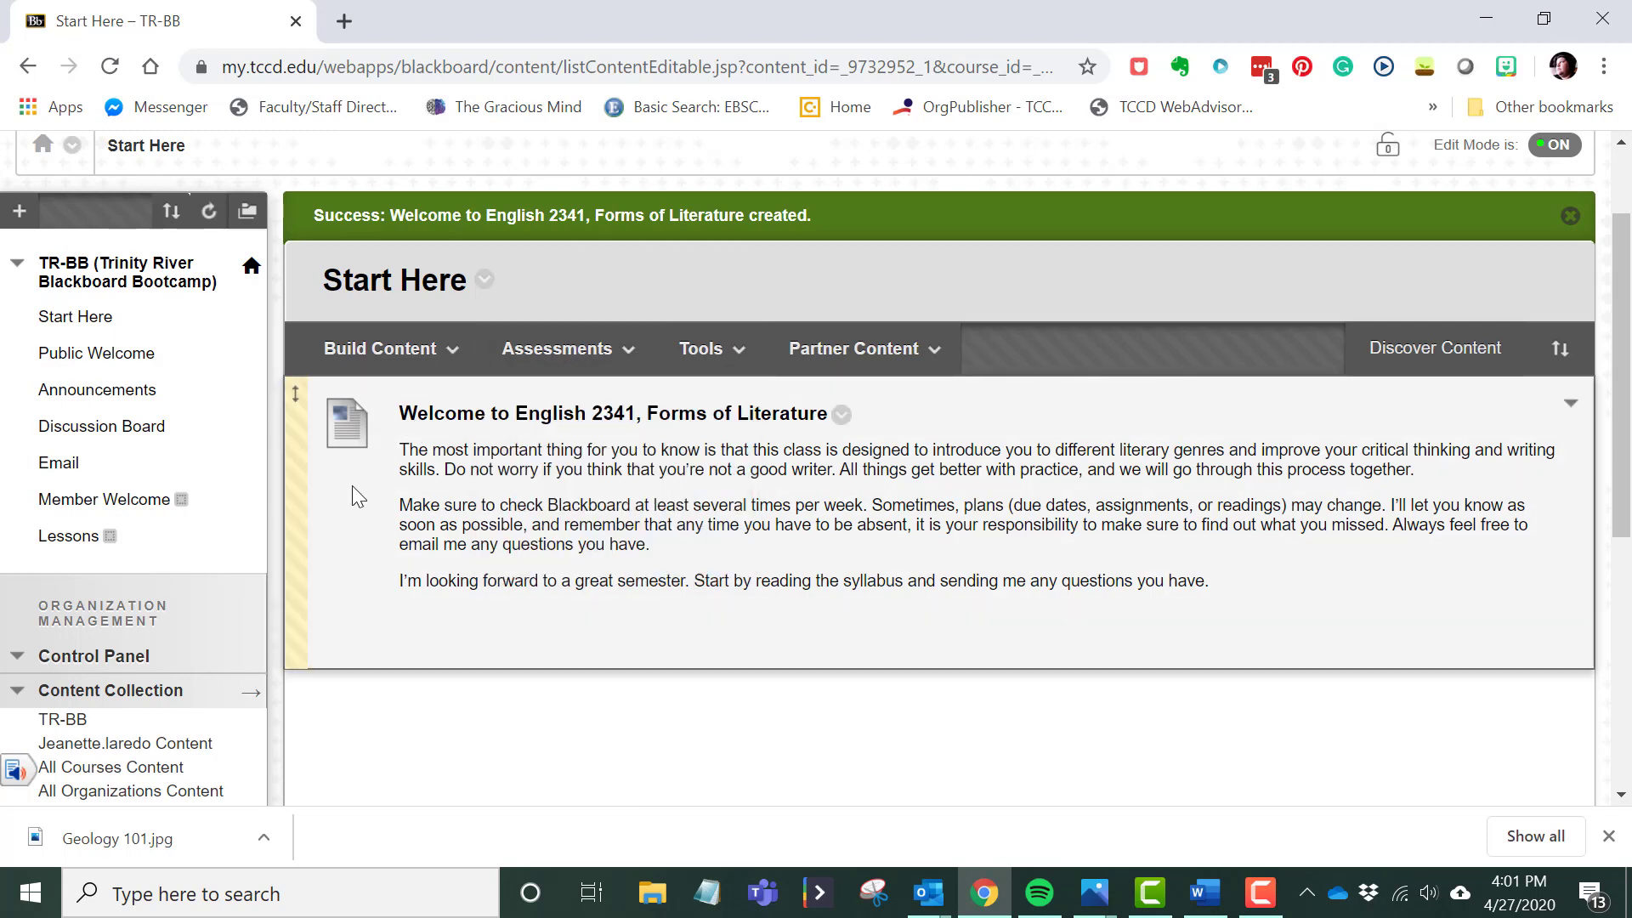
click(841, 415)
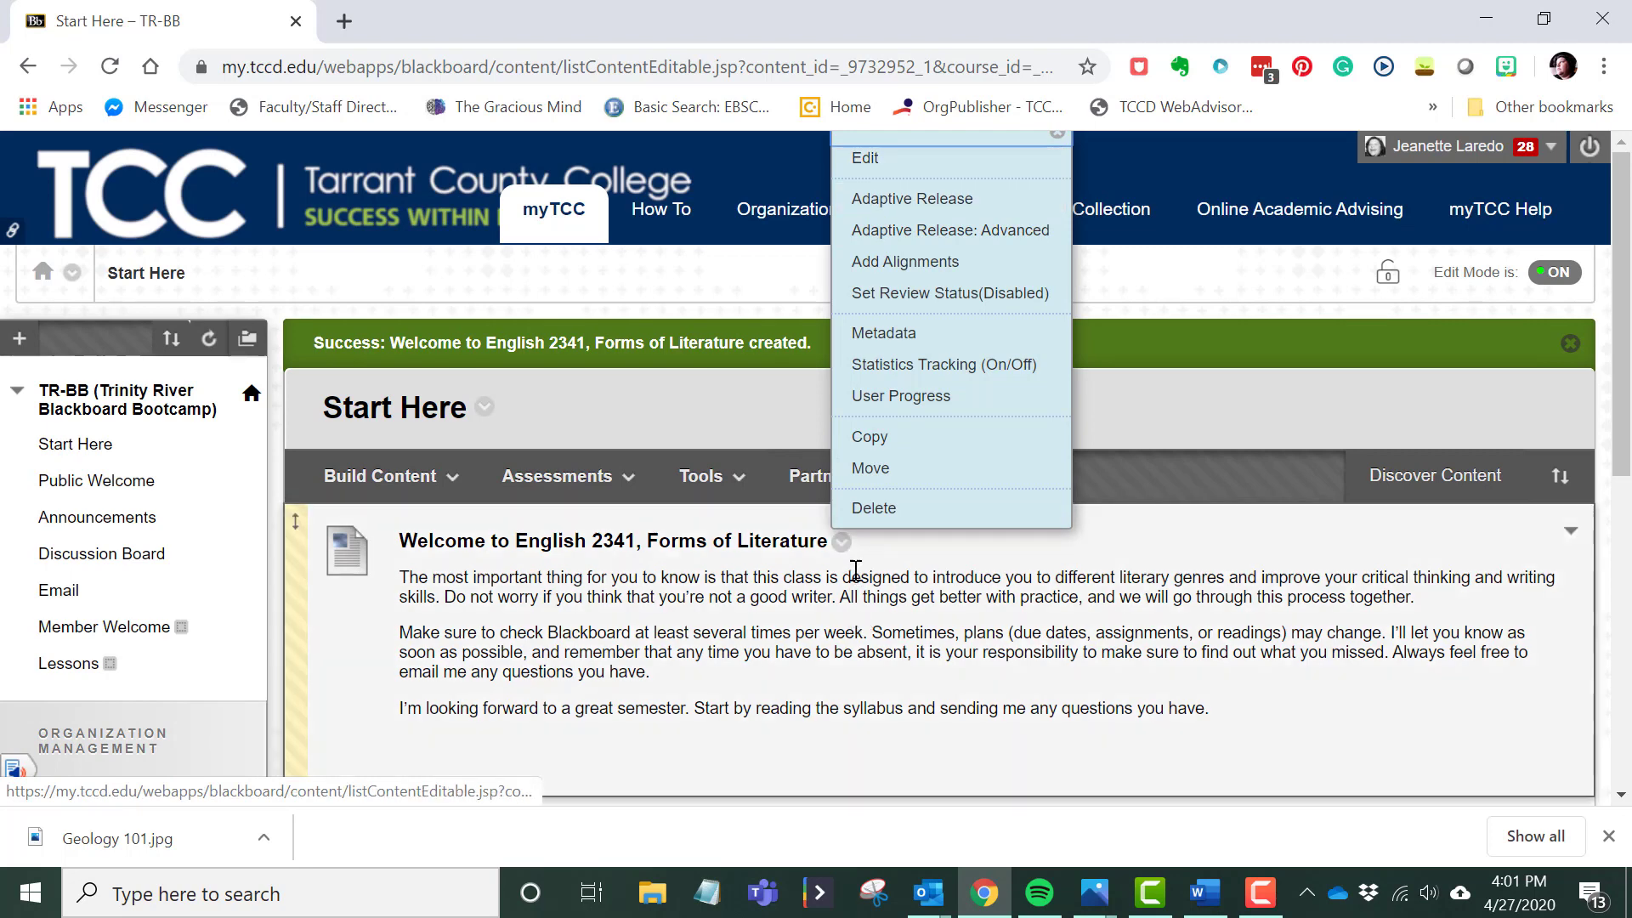
drag(1008, 750, 1024, 692)
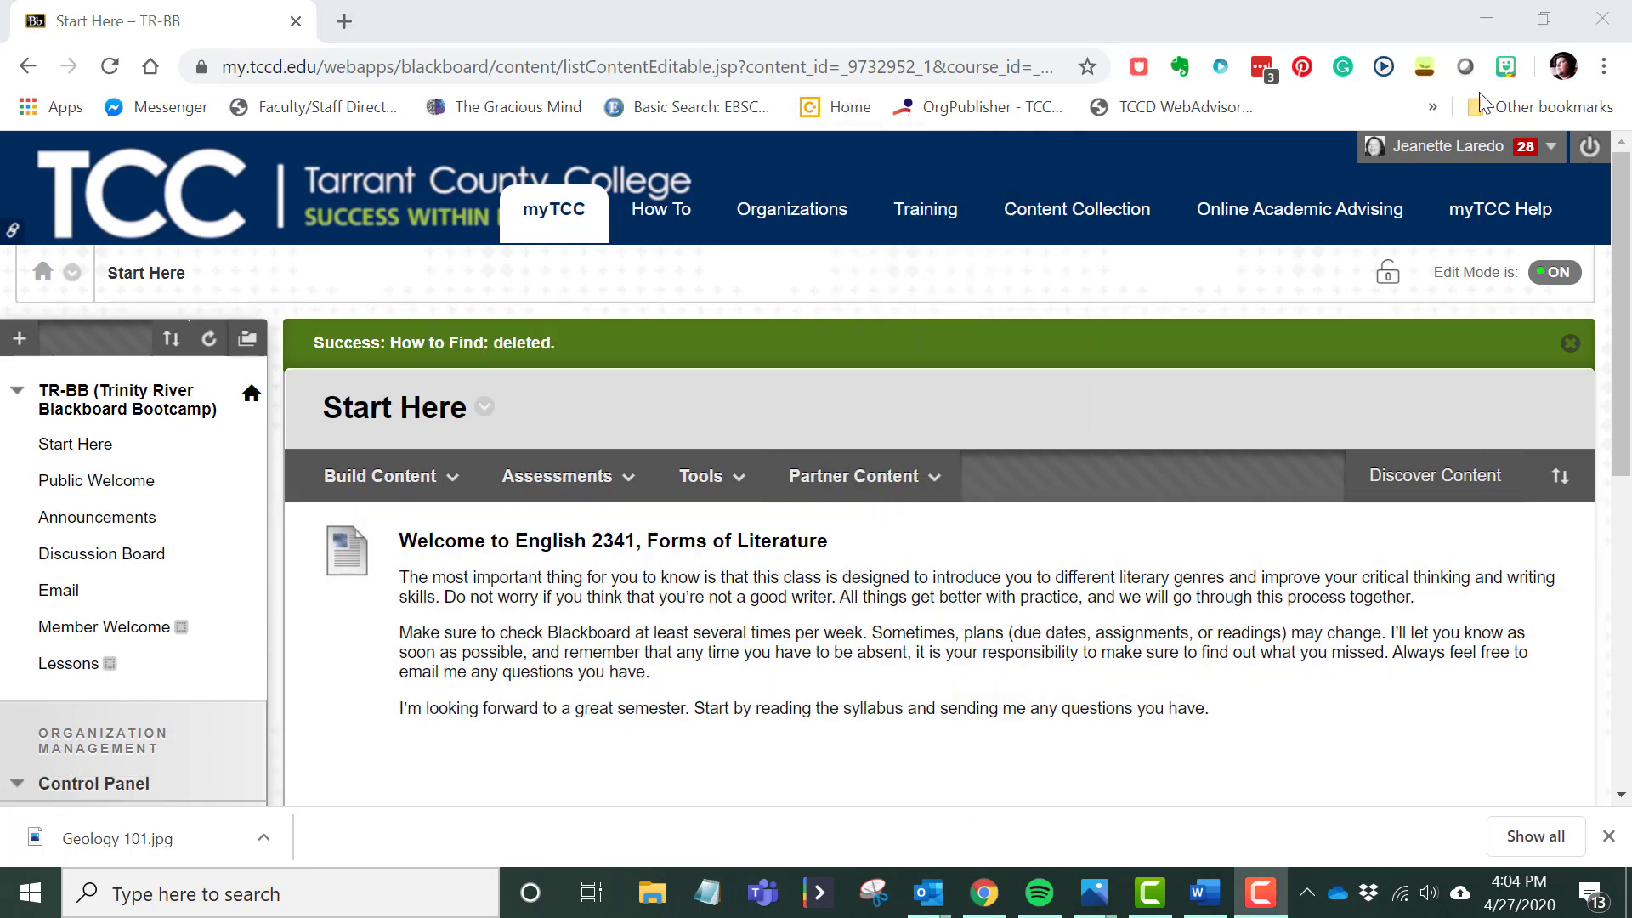
Create another content item in Start Here and name it "How to Find"
click(363, 495)
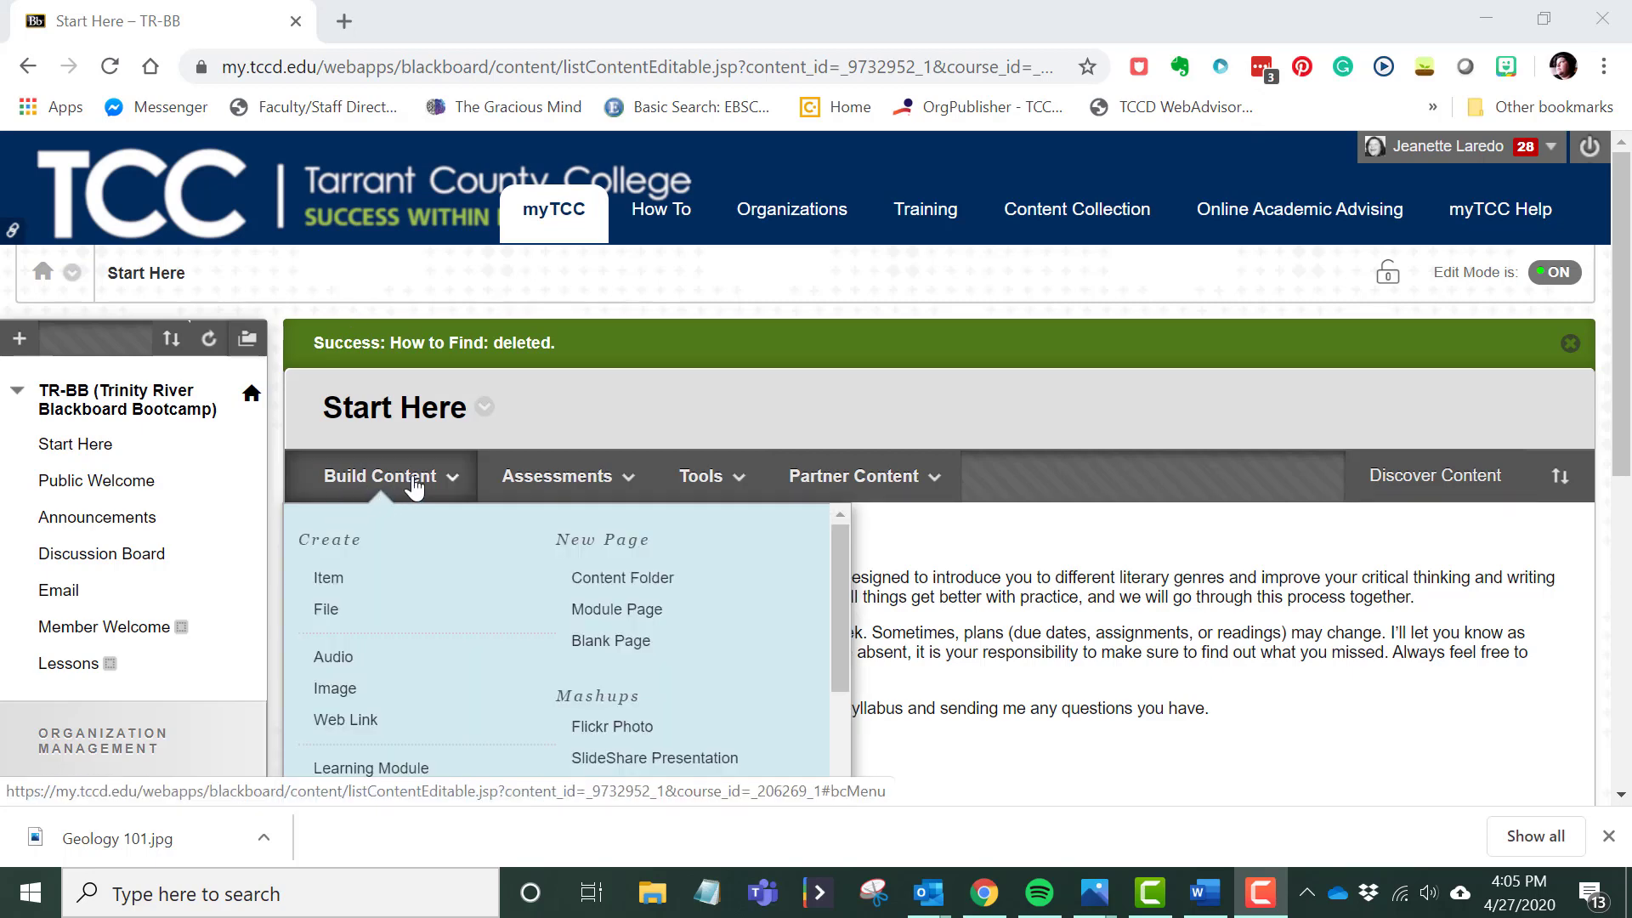
click(330, 579)
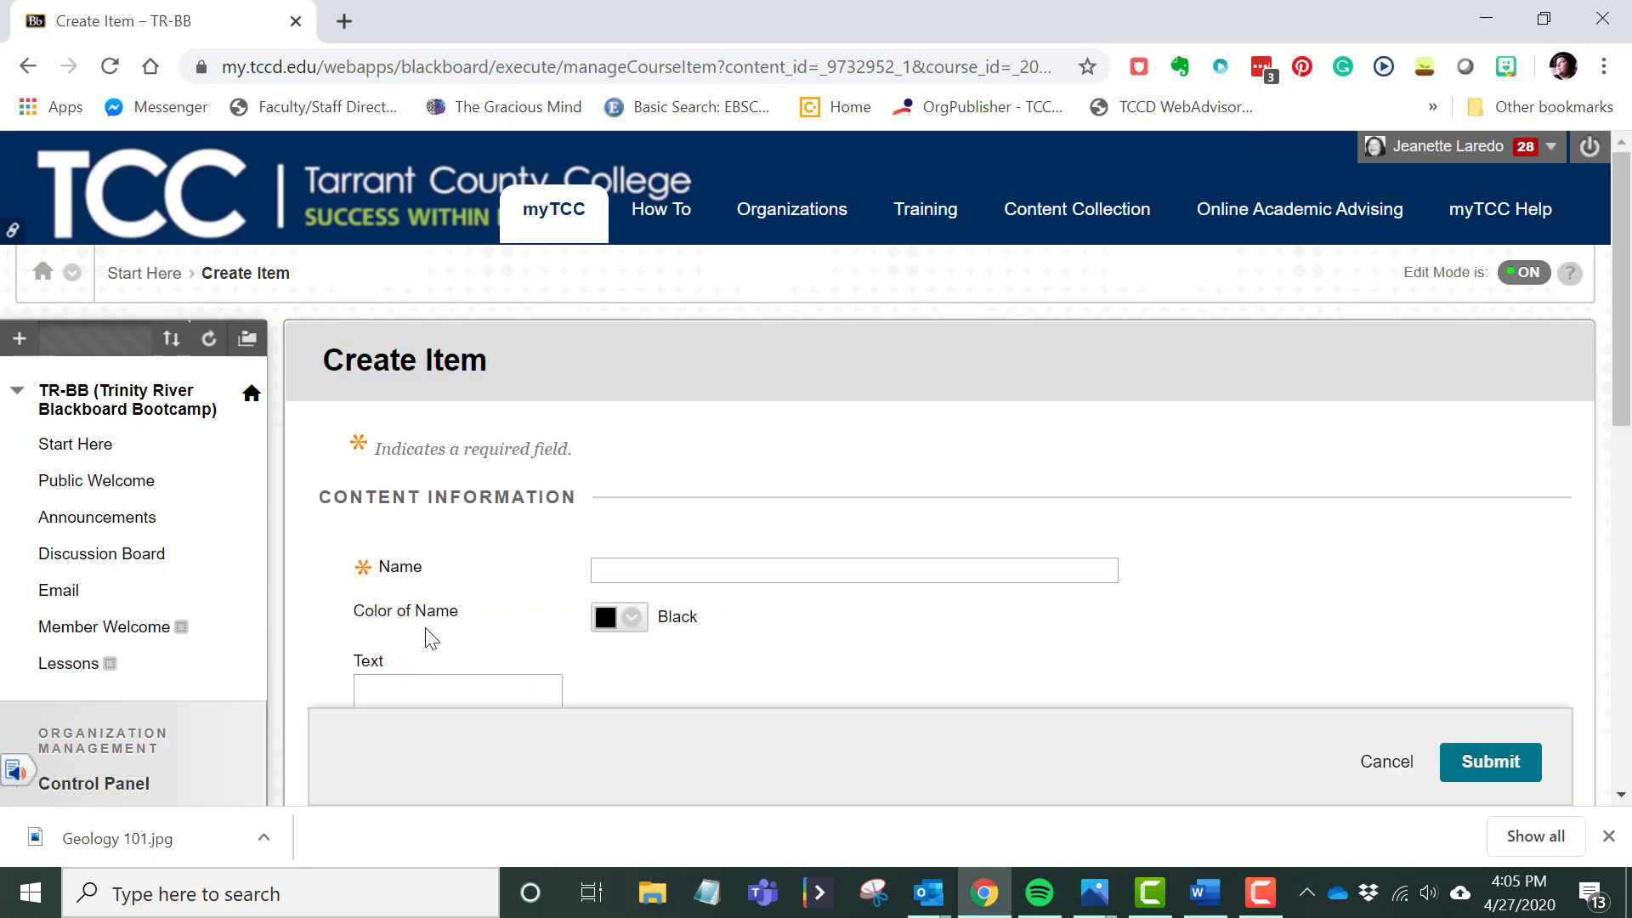
click(798, 568)
text(H)
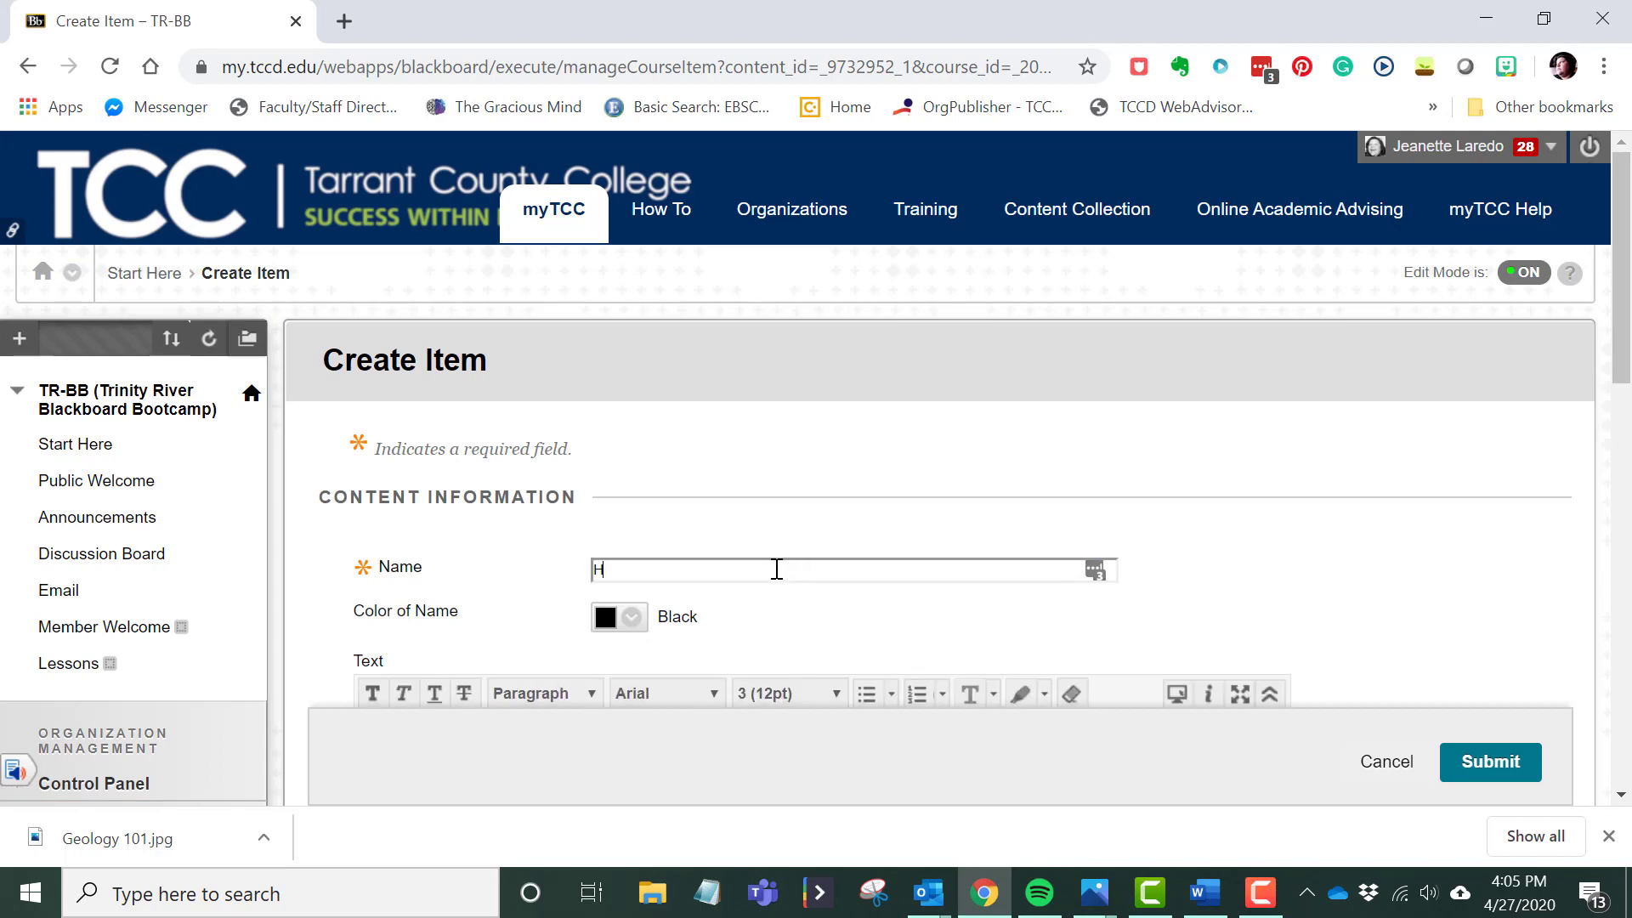
text(ow to Find)
Insert the prepared How to Find guide as the item's text and remove its opening "How to Find:" line
scroll(675, 483, down, 3)
click(428, 568)
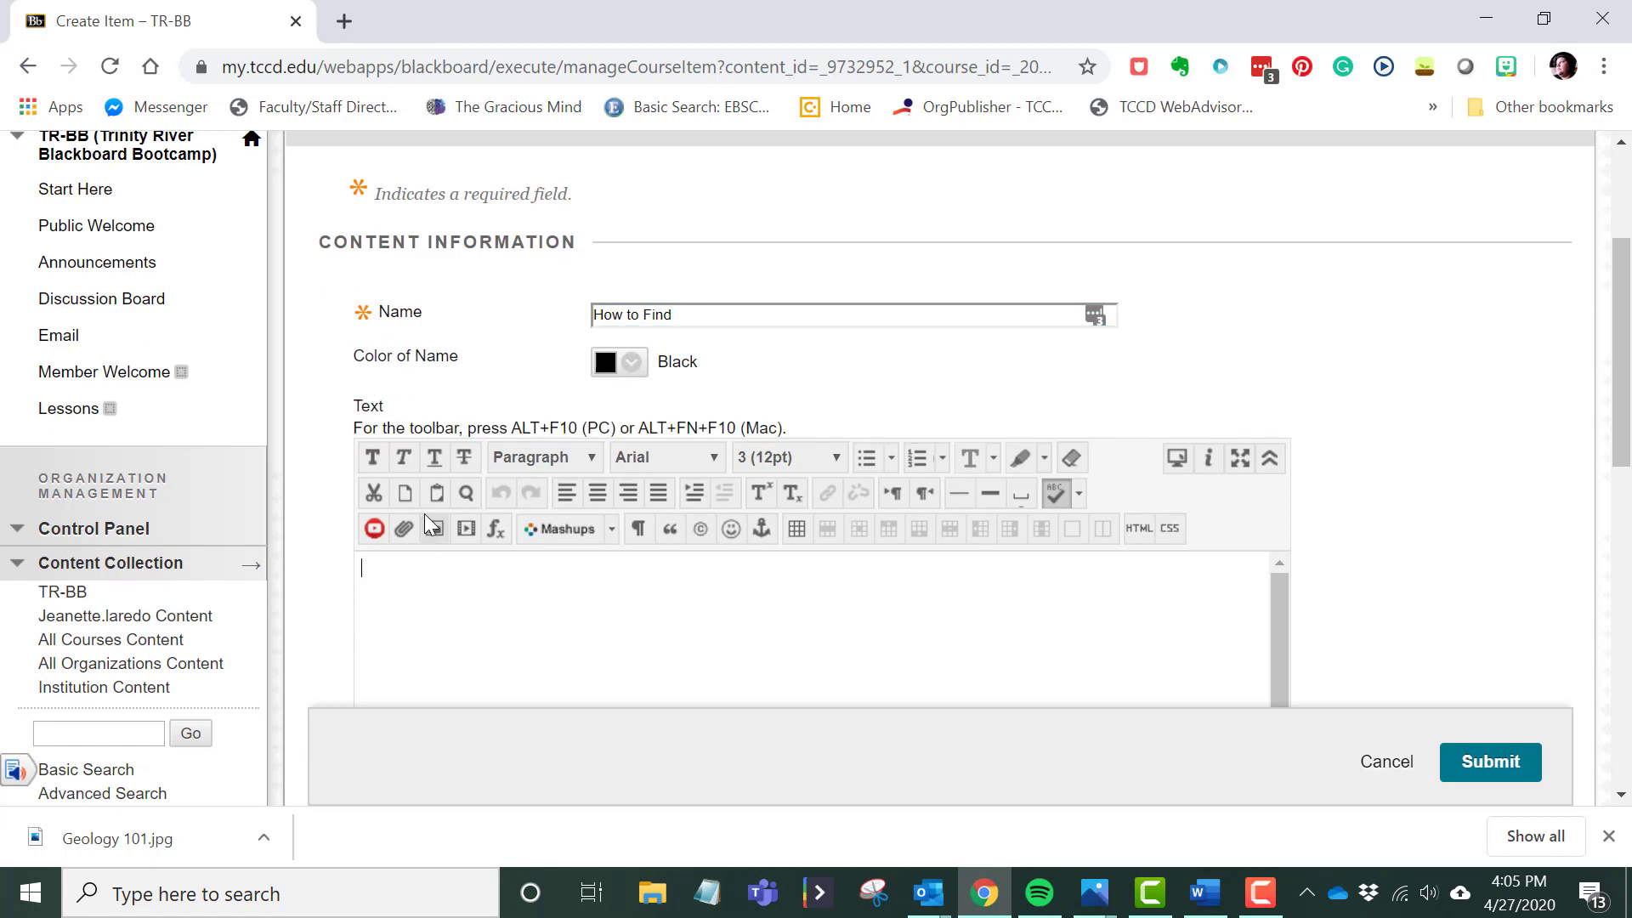
key(ctrl+v)
drag(460, 568, 304, 554)
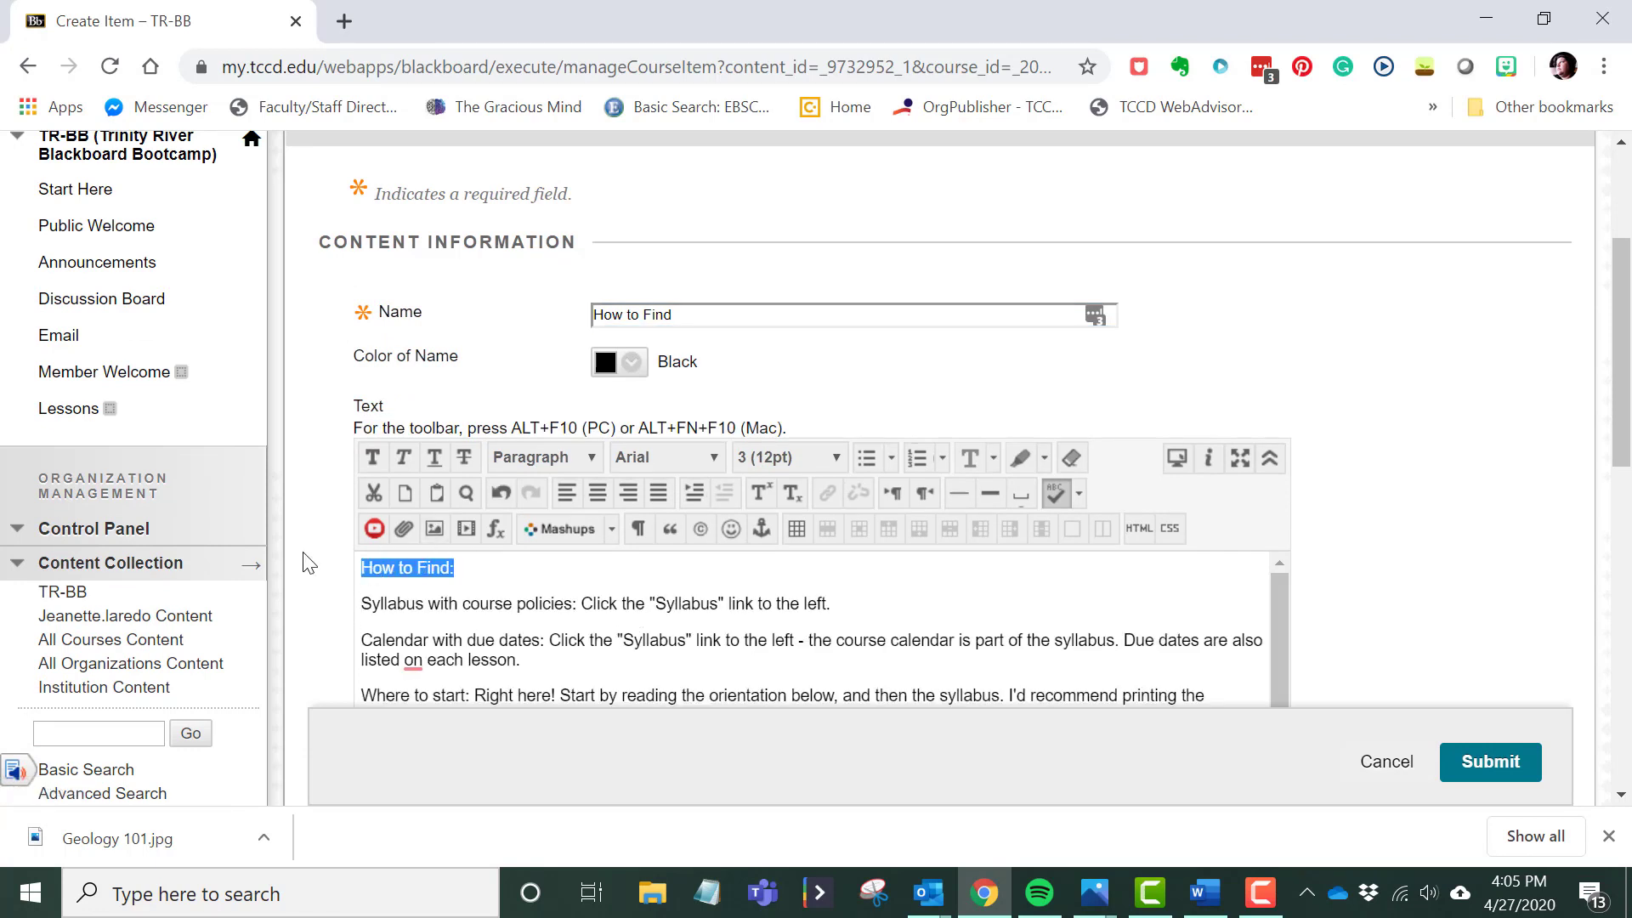
key(Delete)
key(Delete)
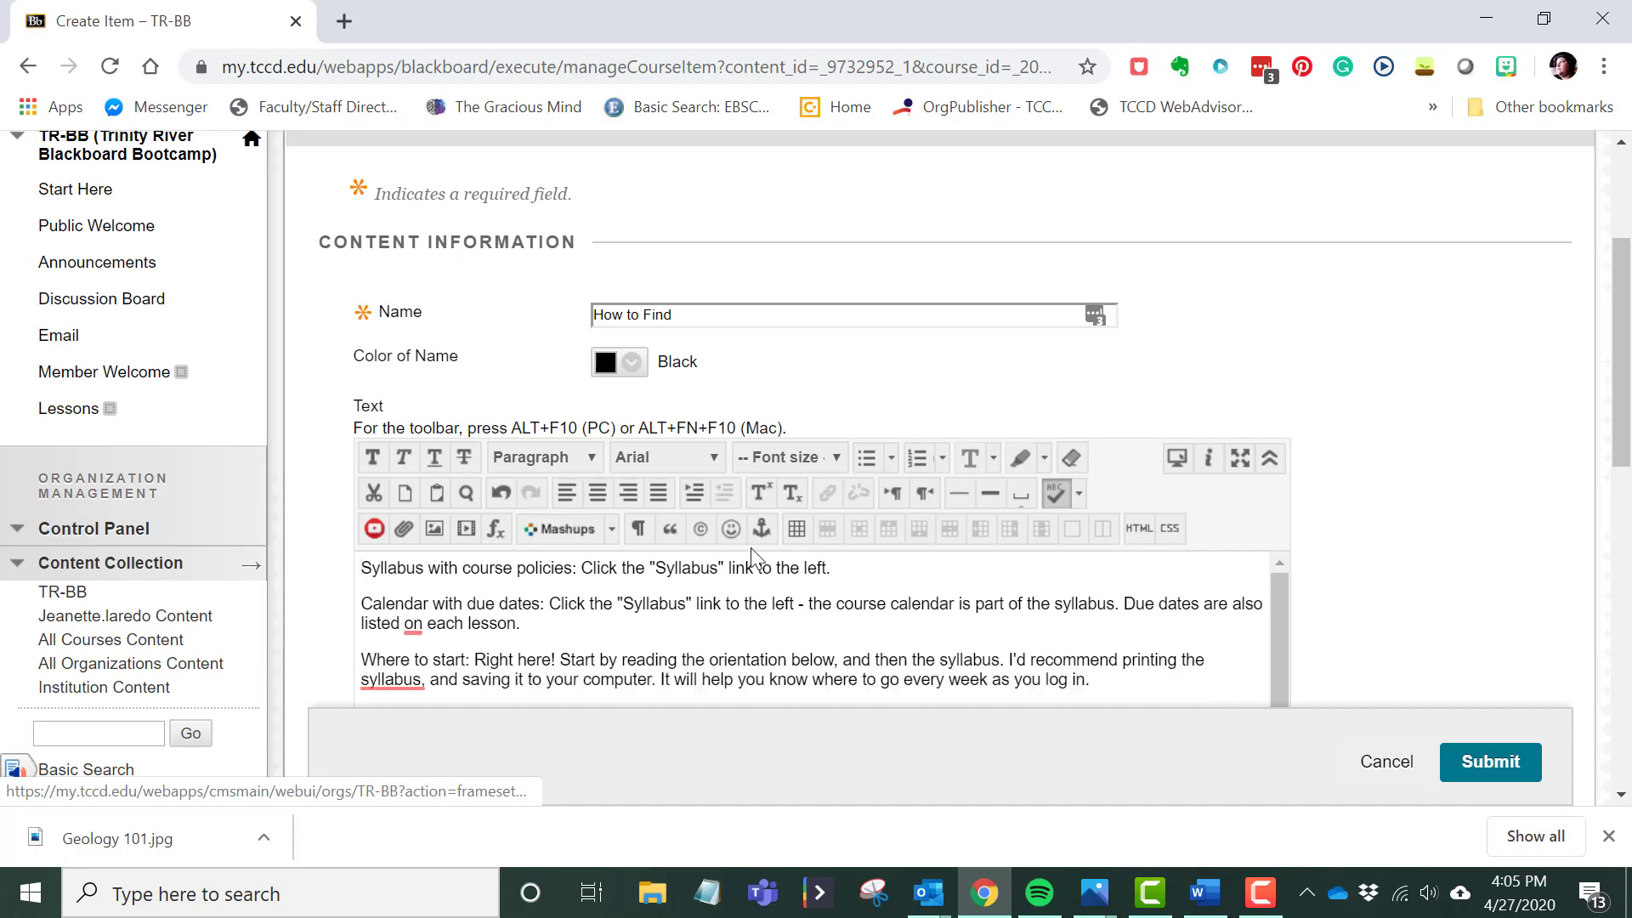
Bold the labels "Syllabus with course policies:" and "Calendar with due dates:" in the item's text
scroll(751, 556, down, 3)
drag(583, 314, 339, 301)
key(ctrl+b)
click(545, 389)
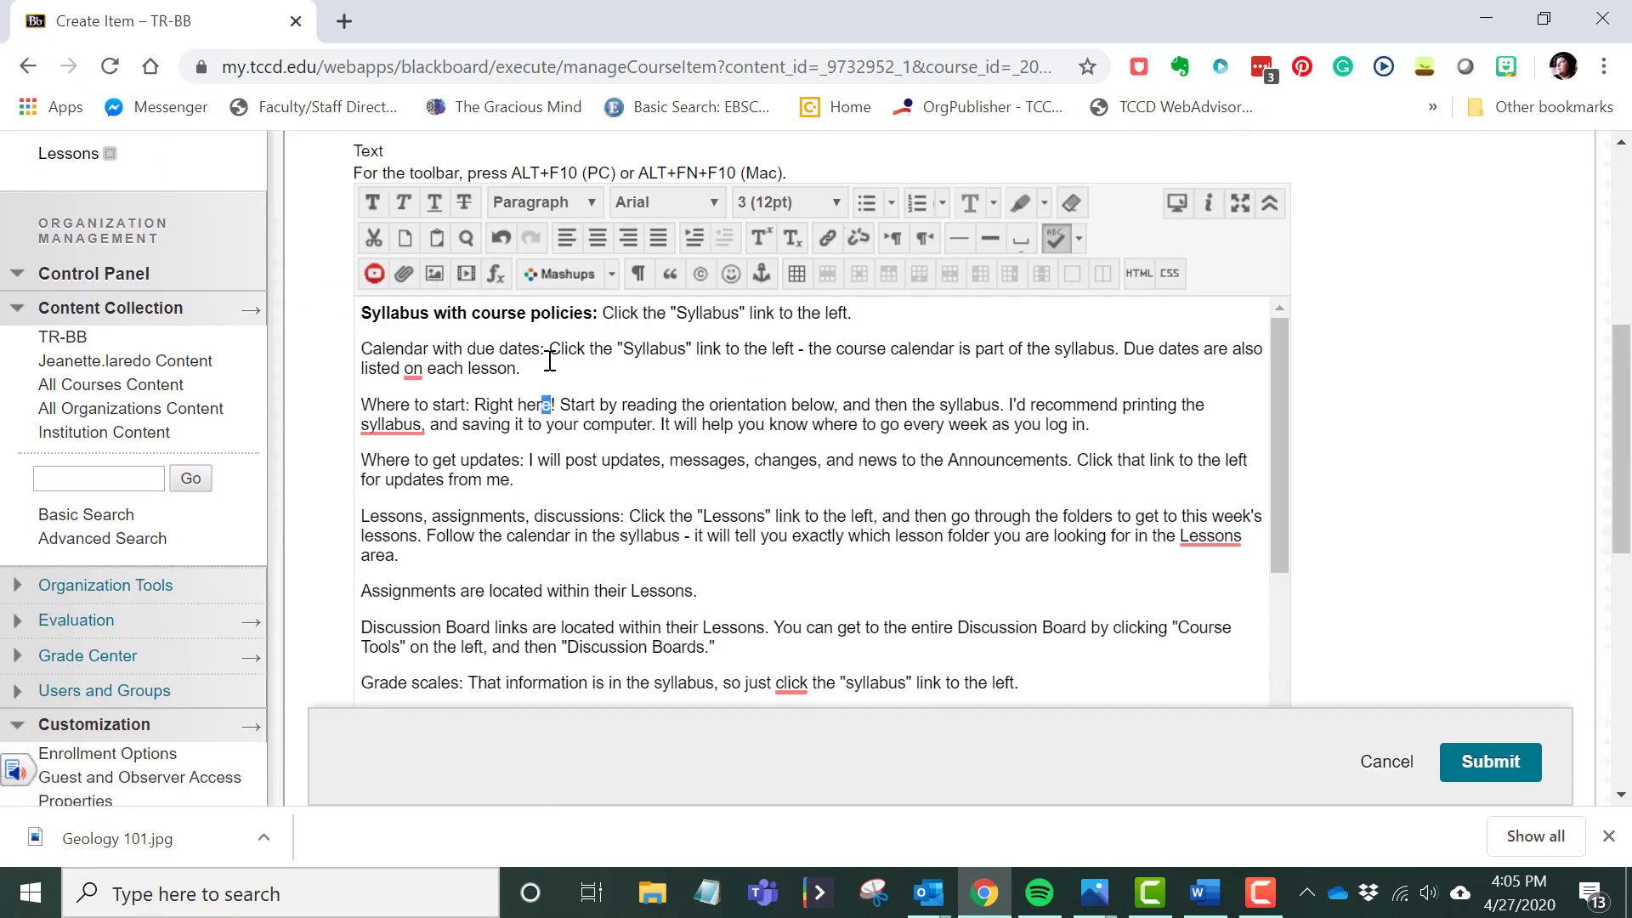
drag(559, 349, 318, 349)
key(ctrl+b)
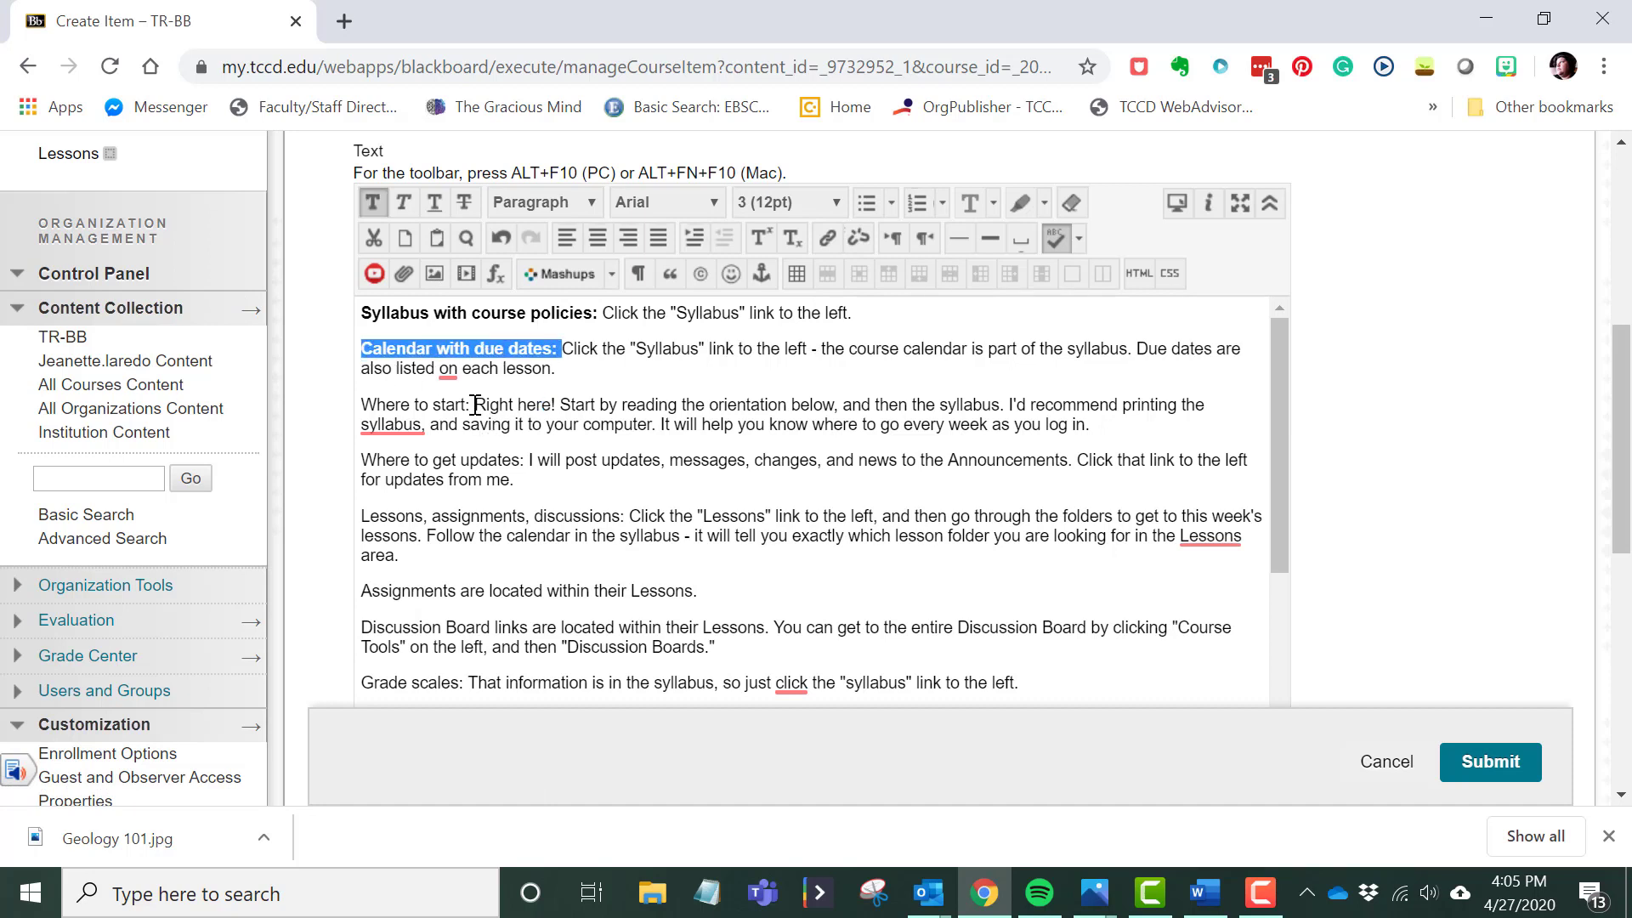
Bold the labels "Where to start:", "Where to get updates:" and "Lessons, assignments, discussions:" in the guide
drag(480, 404, 264, 399)
key(ctrl+b)
drag(525, 462, 337, 476)
key(ctrl+b)
drag(627, 519, 289, 527)
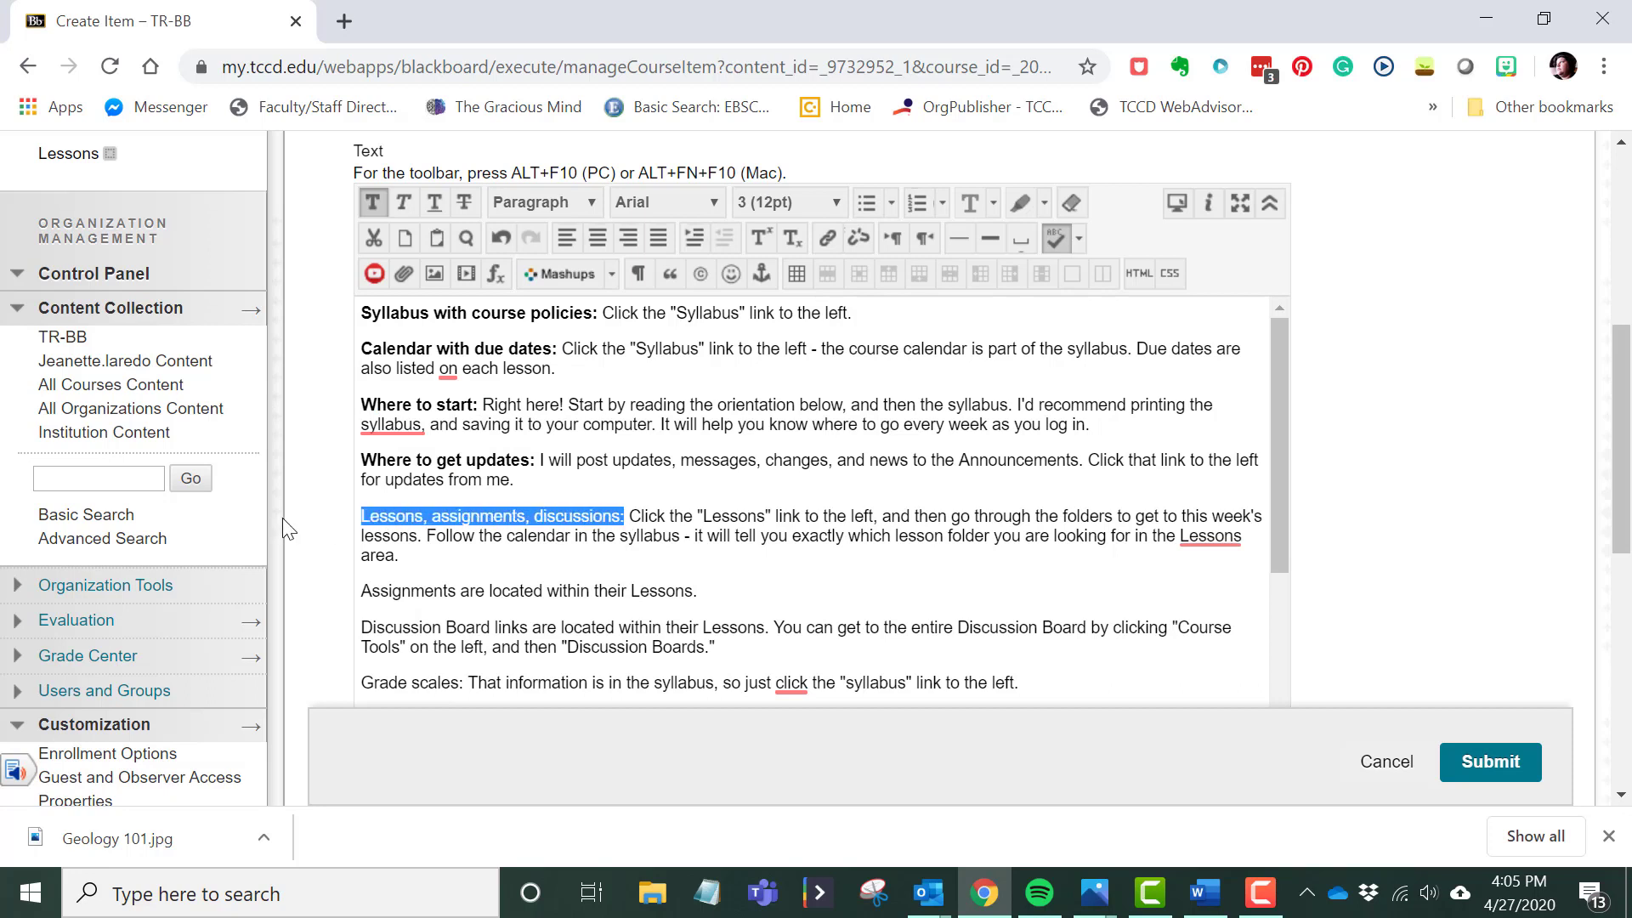
key(ctrl+b)
Bold the words "Discussion Board" and "Assignments" at the start of their paragraphs
scroll(493, 518, down, 3)
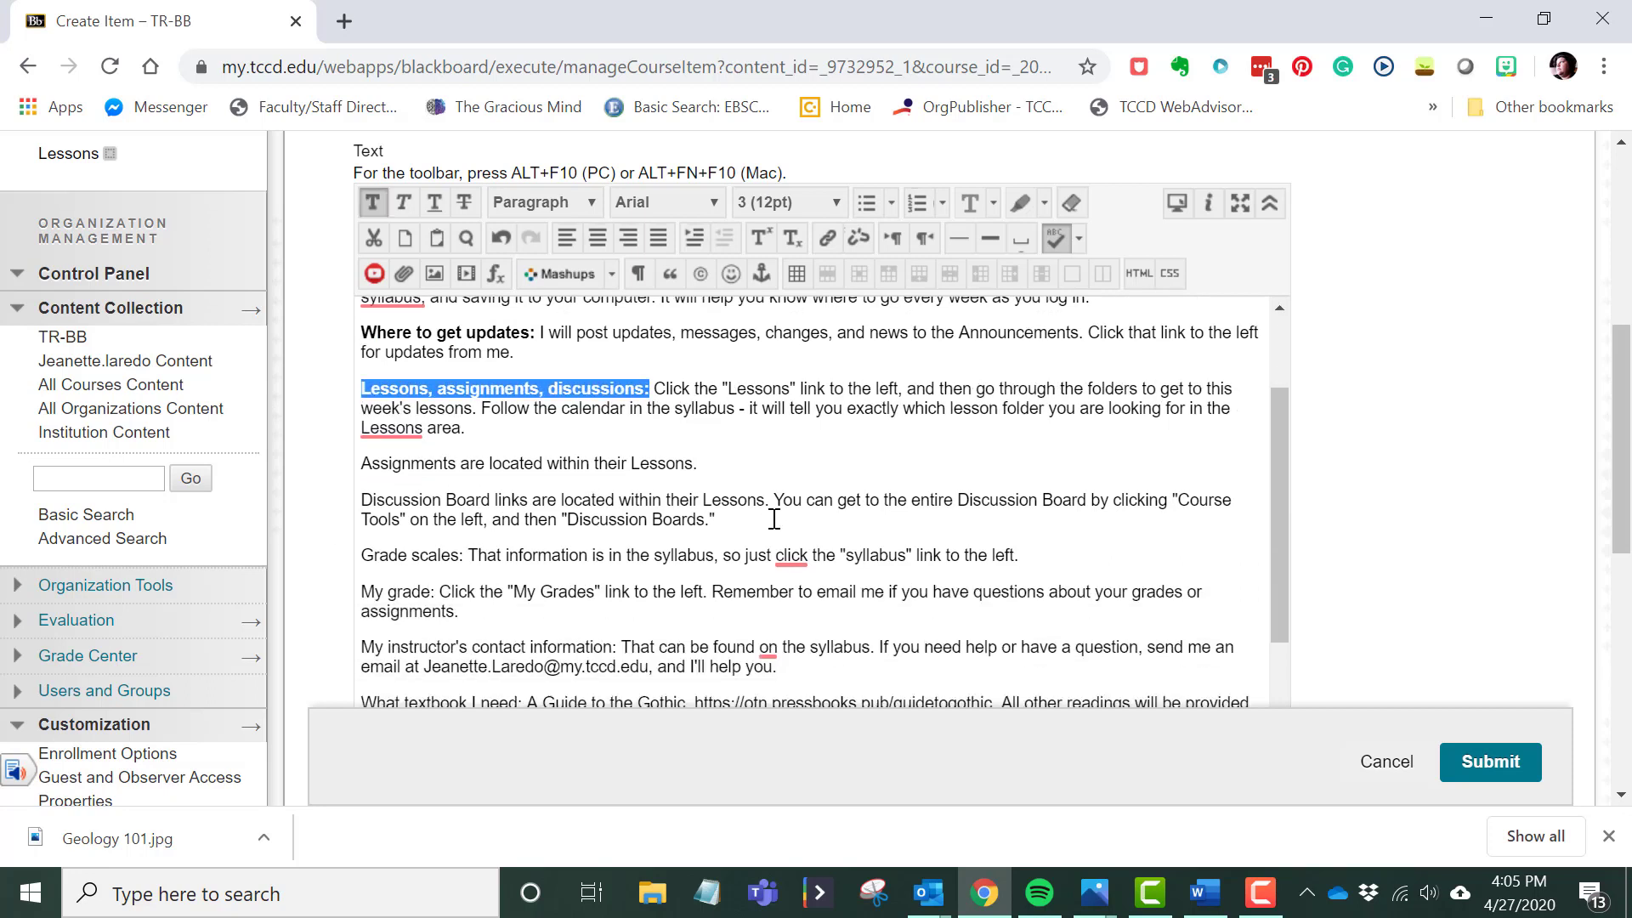
drag(503, 502, 284, 508)
key(ctrl+b)
drag(457, 464, 309, 479)
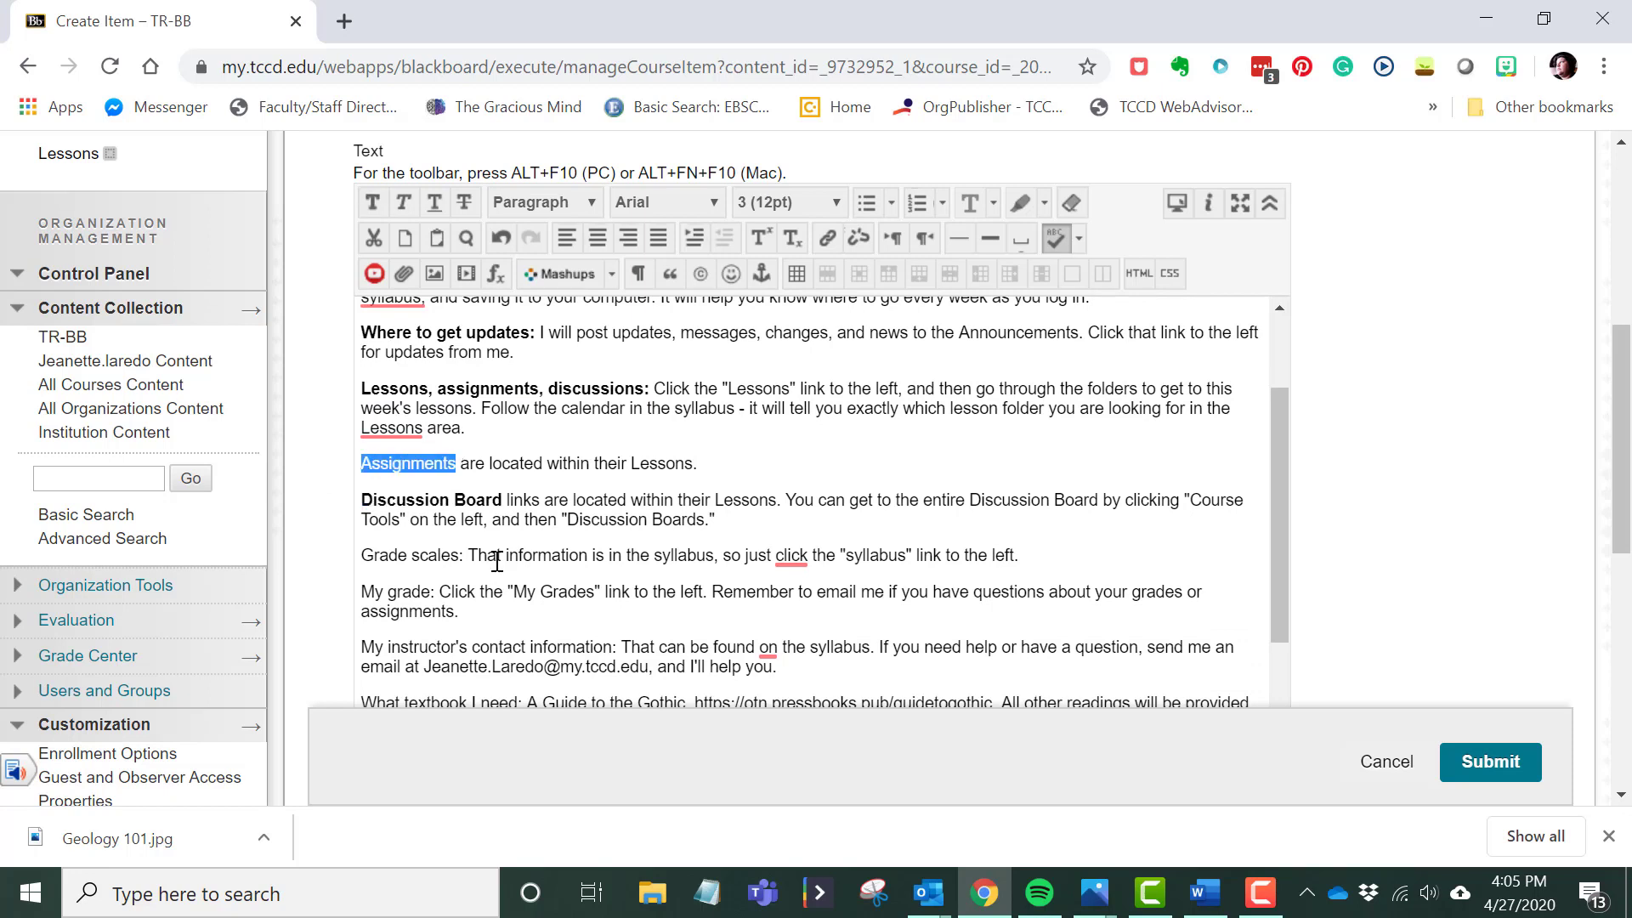
key(ctrl+b)
Bold the labels "Grade scales:" and "My grade:" in the guide
drag(470, 554, 338, 559)
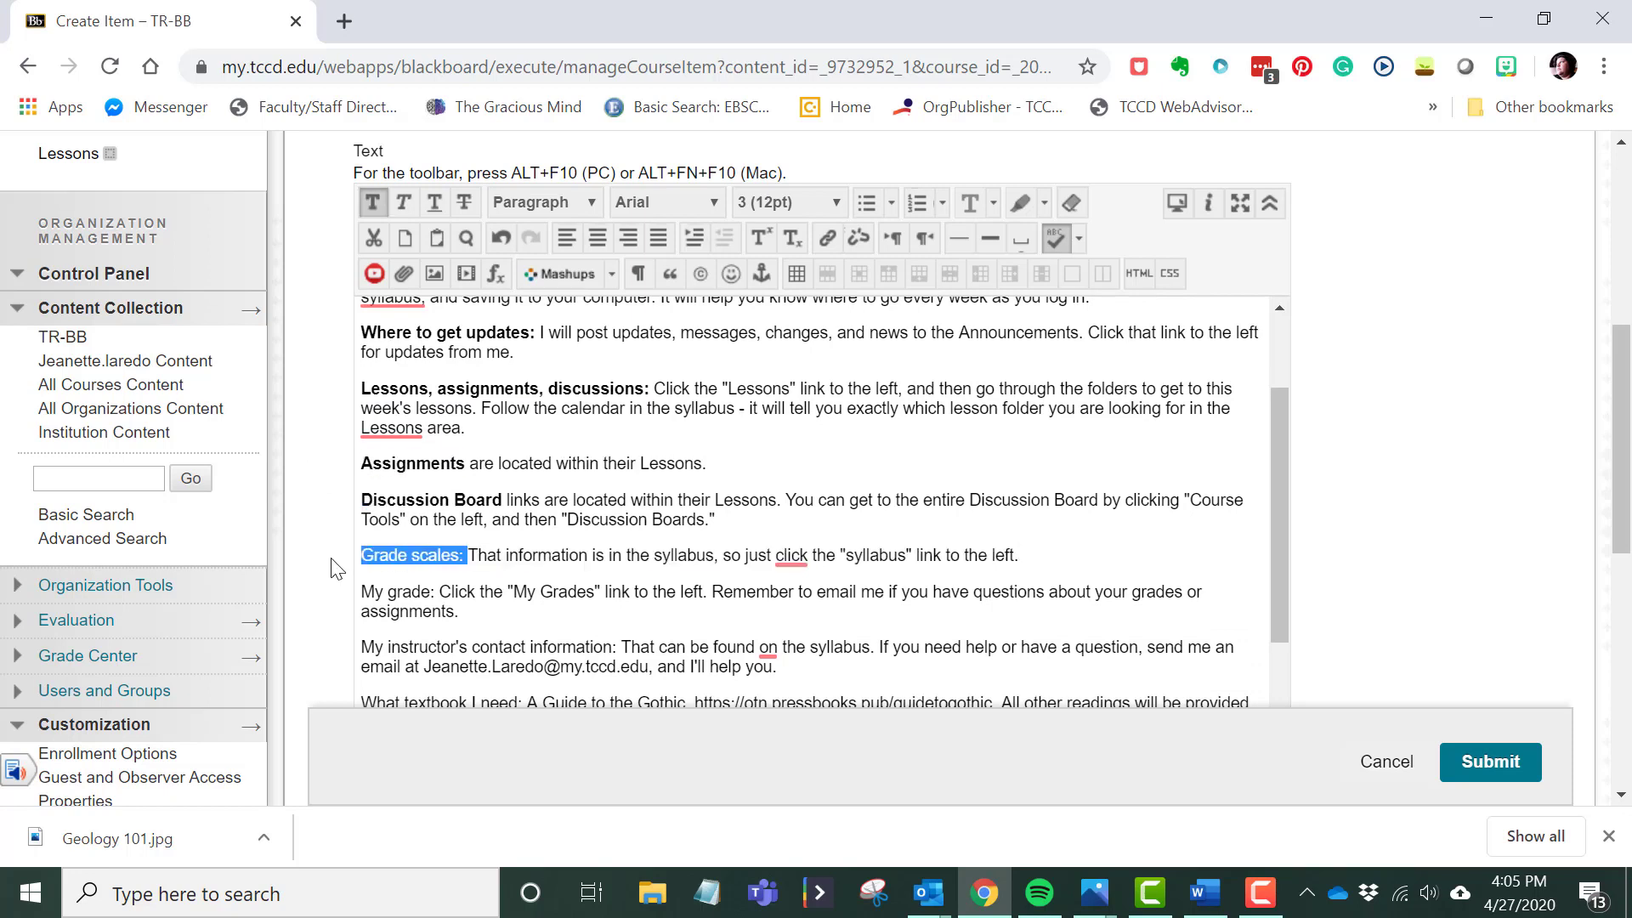
key(ctrl+b)
drag(435, 592, 344, 600)
key(ctrl+b)
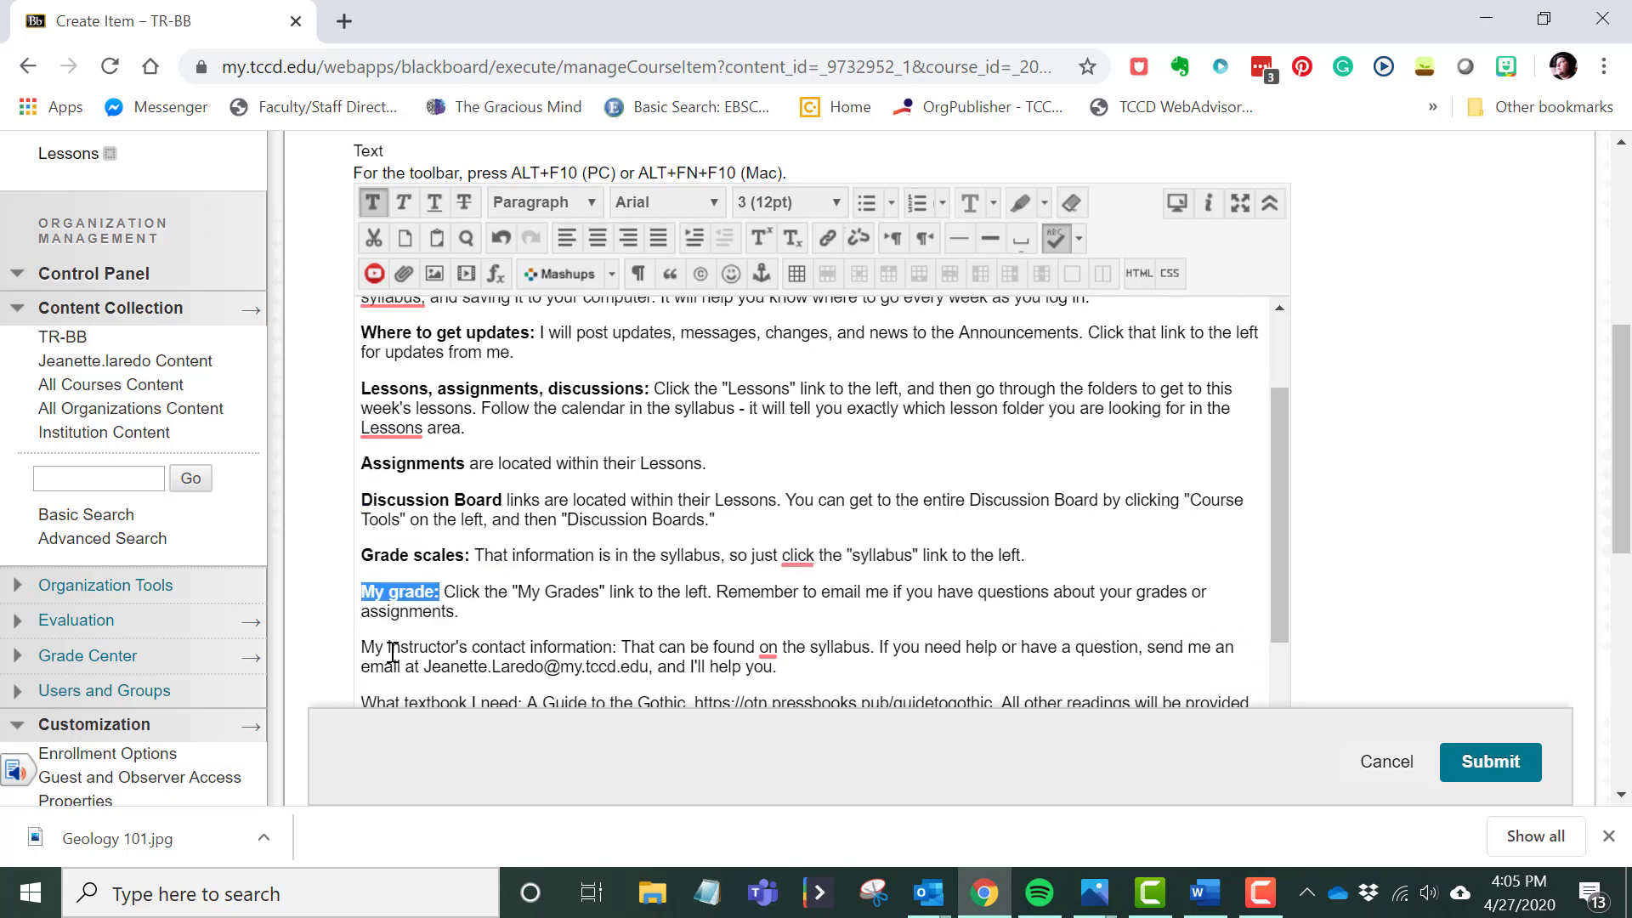
Bold the instructor's e-mail address in the contact paragraph and the label "What textbook I need:"
scroll(374, 621, down, 2)
drag(433, 542, 591, 541)
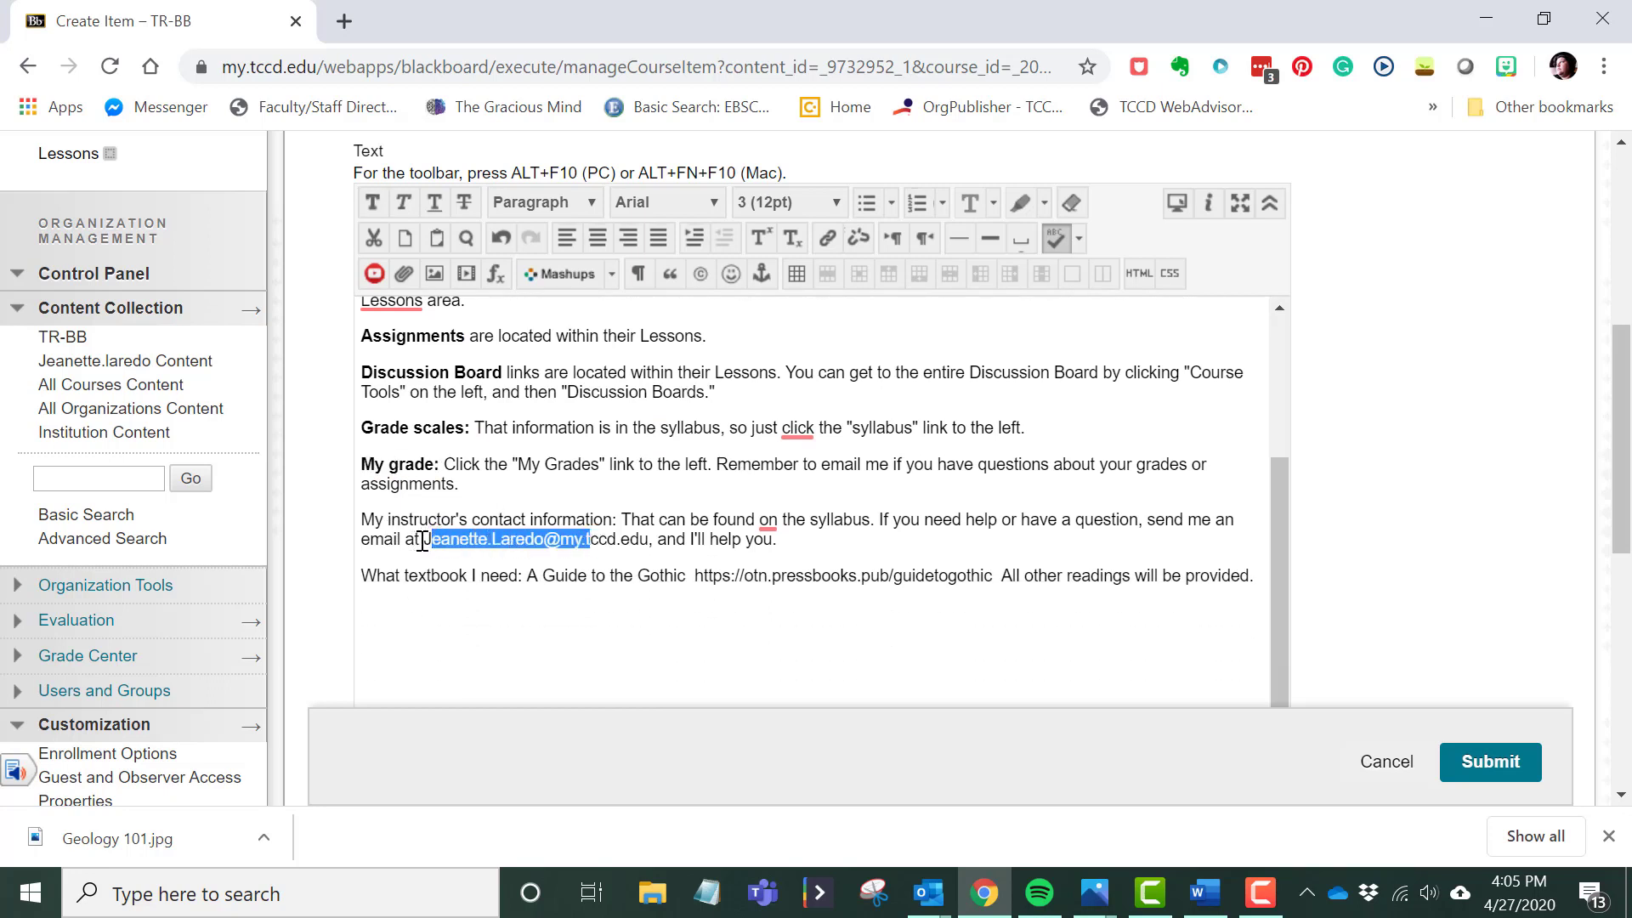
drag(418, 542, 648, 536)
key(ctrl+b)
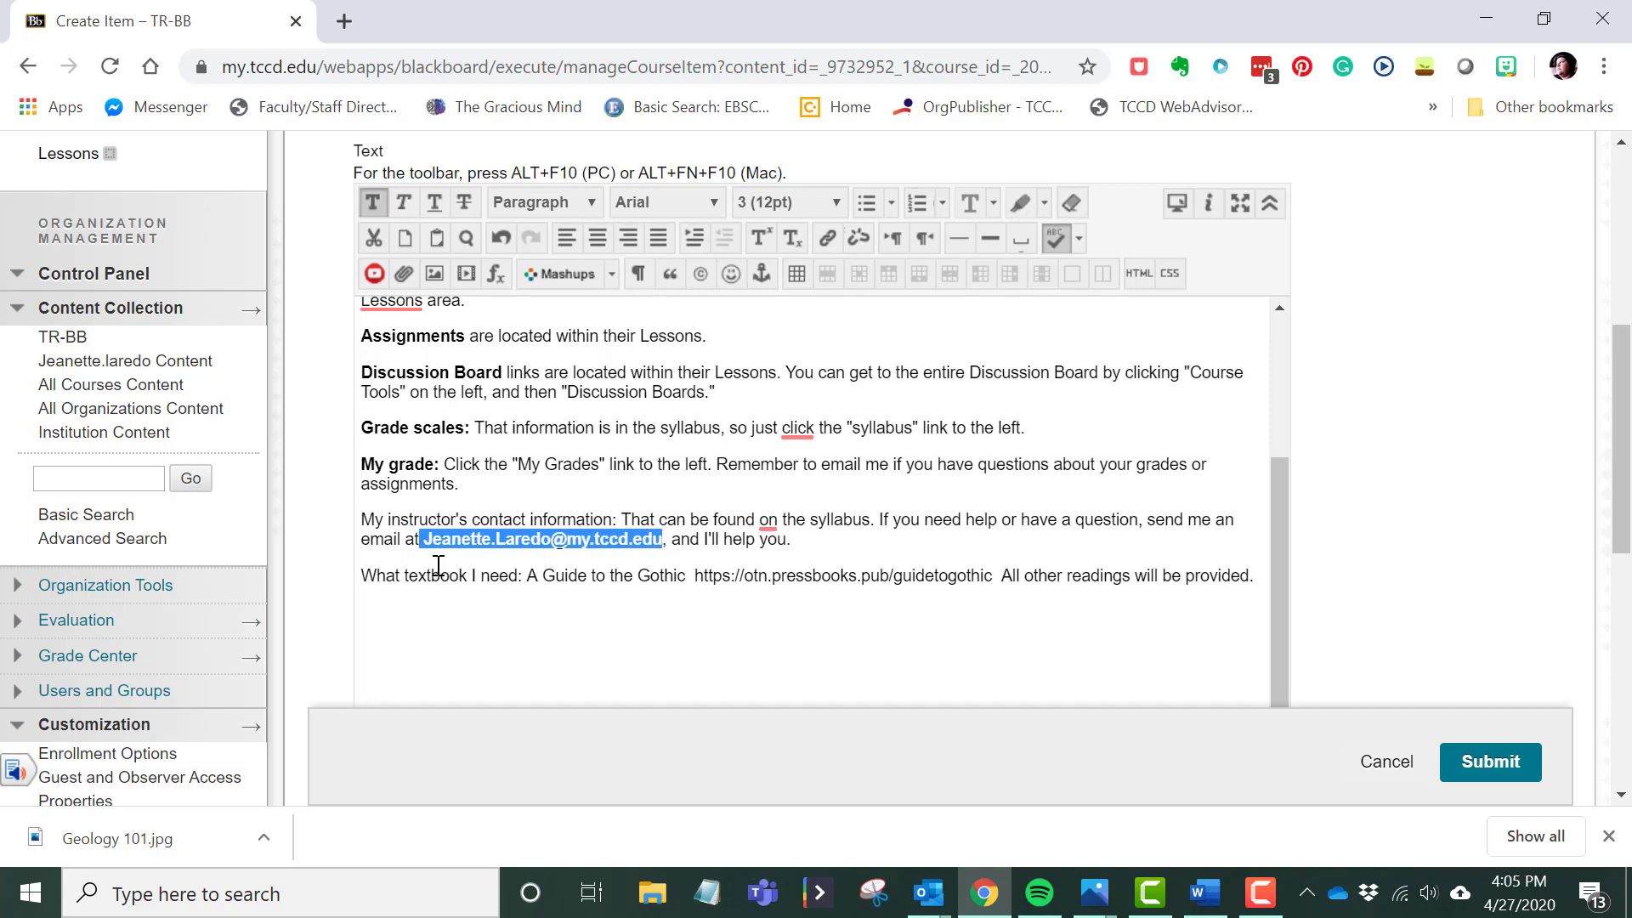
click(539, 576)
drag(523, 575, 233, 584)
key(ctrl+b)
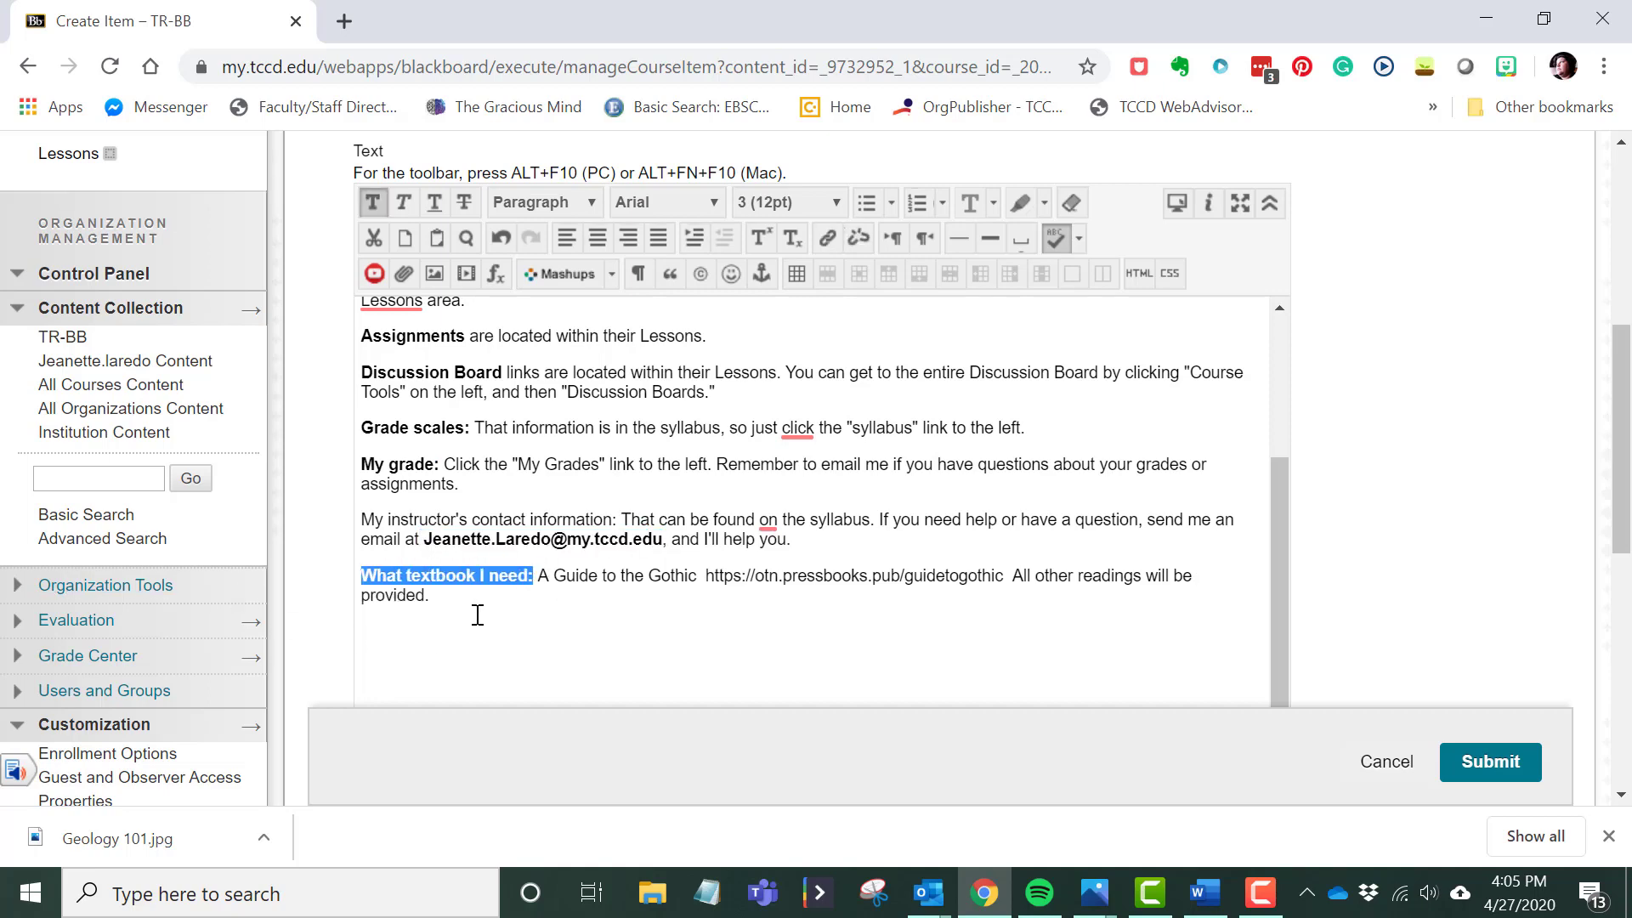
Look over the guide's text and bold the remaining label "My instructor's contact information:"
scroll(514, 595, up, 3)
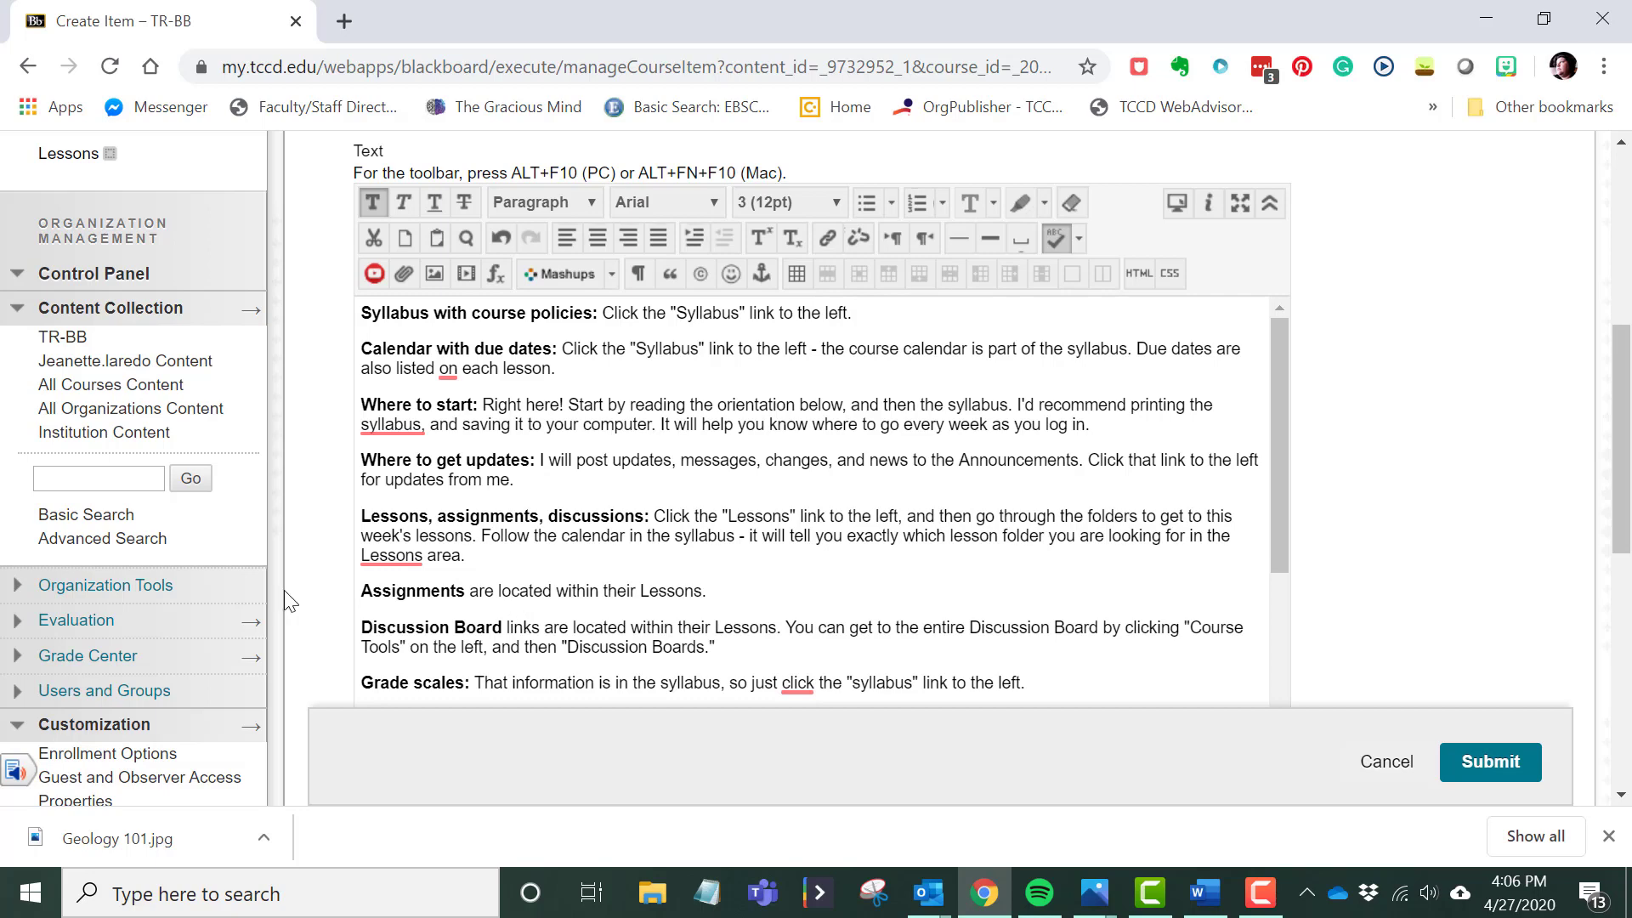
scroll(699, 522, down, 3)
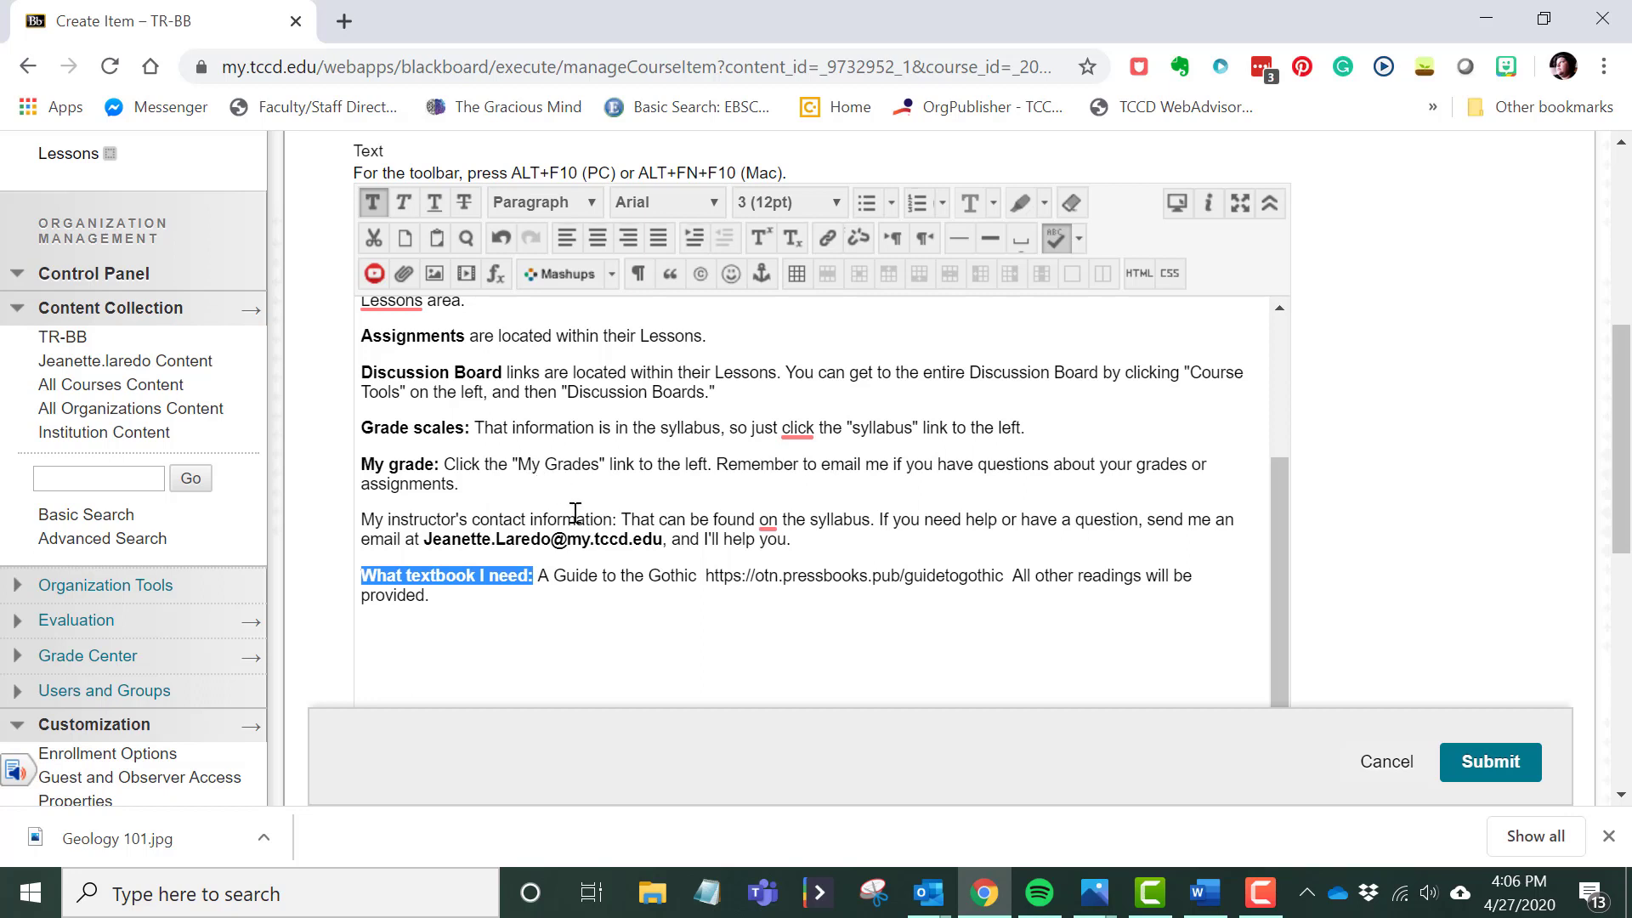
drag(621, 520, 360, 520)
click(371, 202)
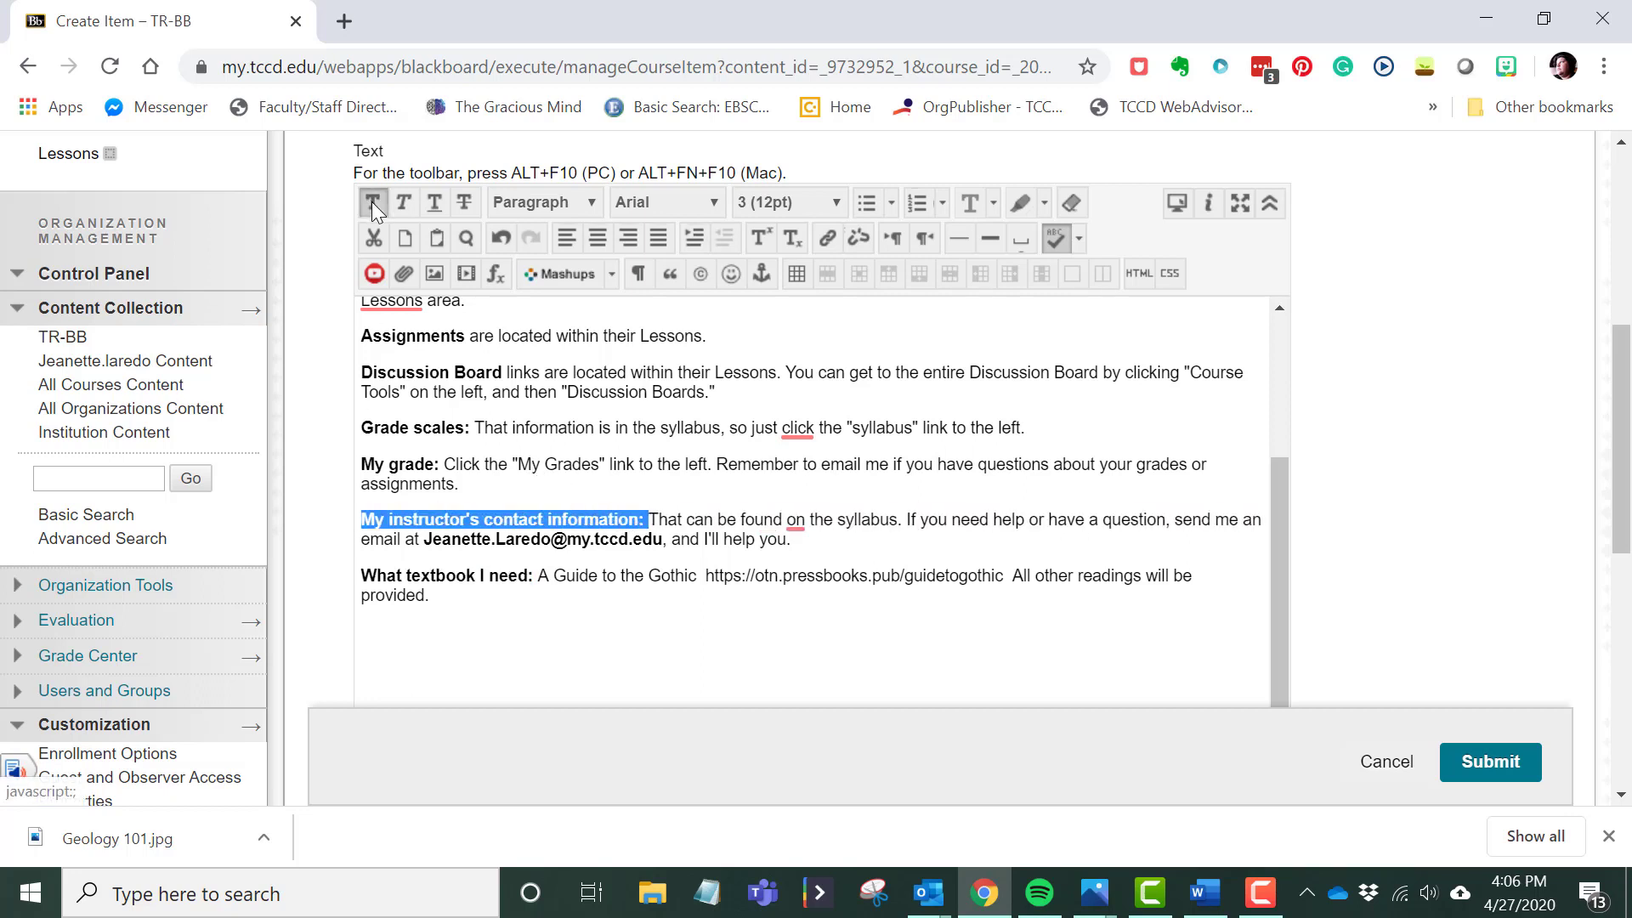
click(725, 521)
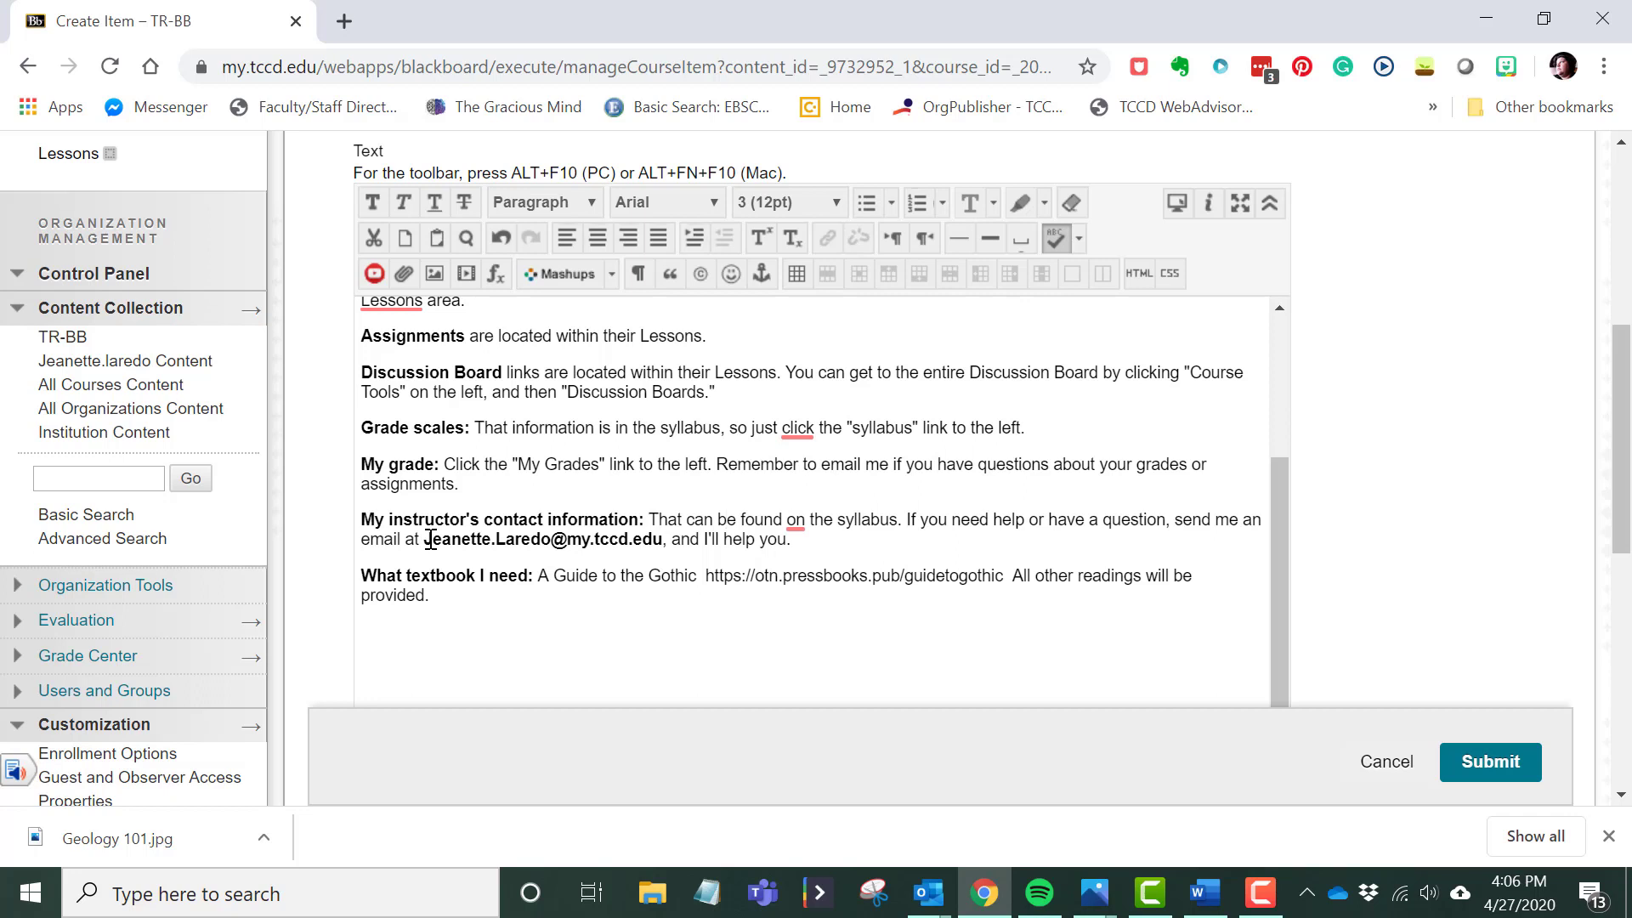
Submit the How to Find item and check how it looks on the Start Here page
click(365, 576)
click(1492, 763)
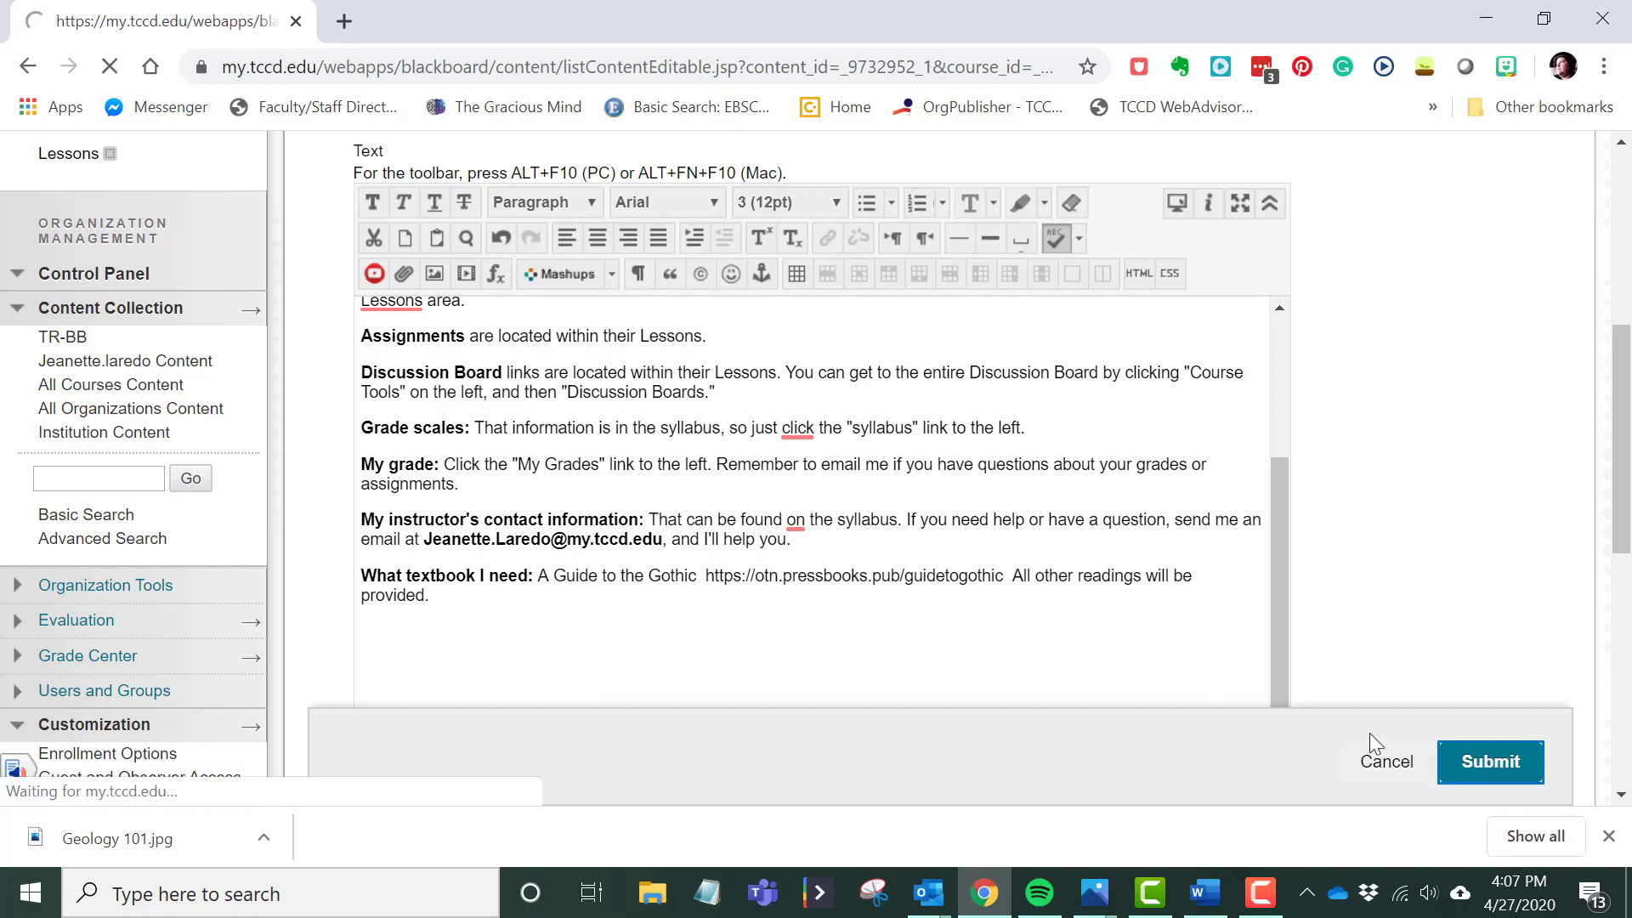
scroll(788, 446, down, 8)
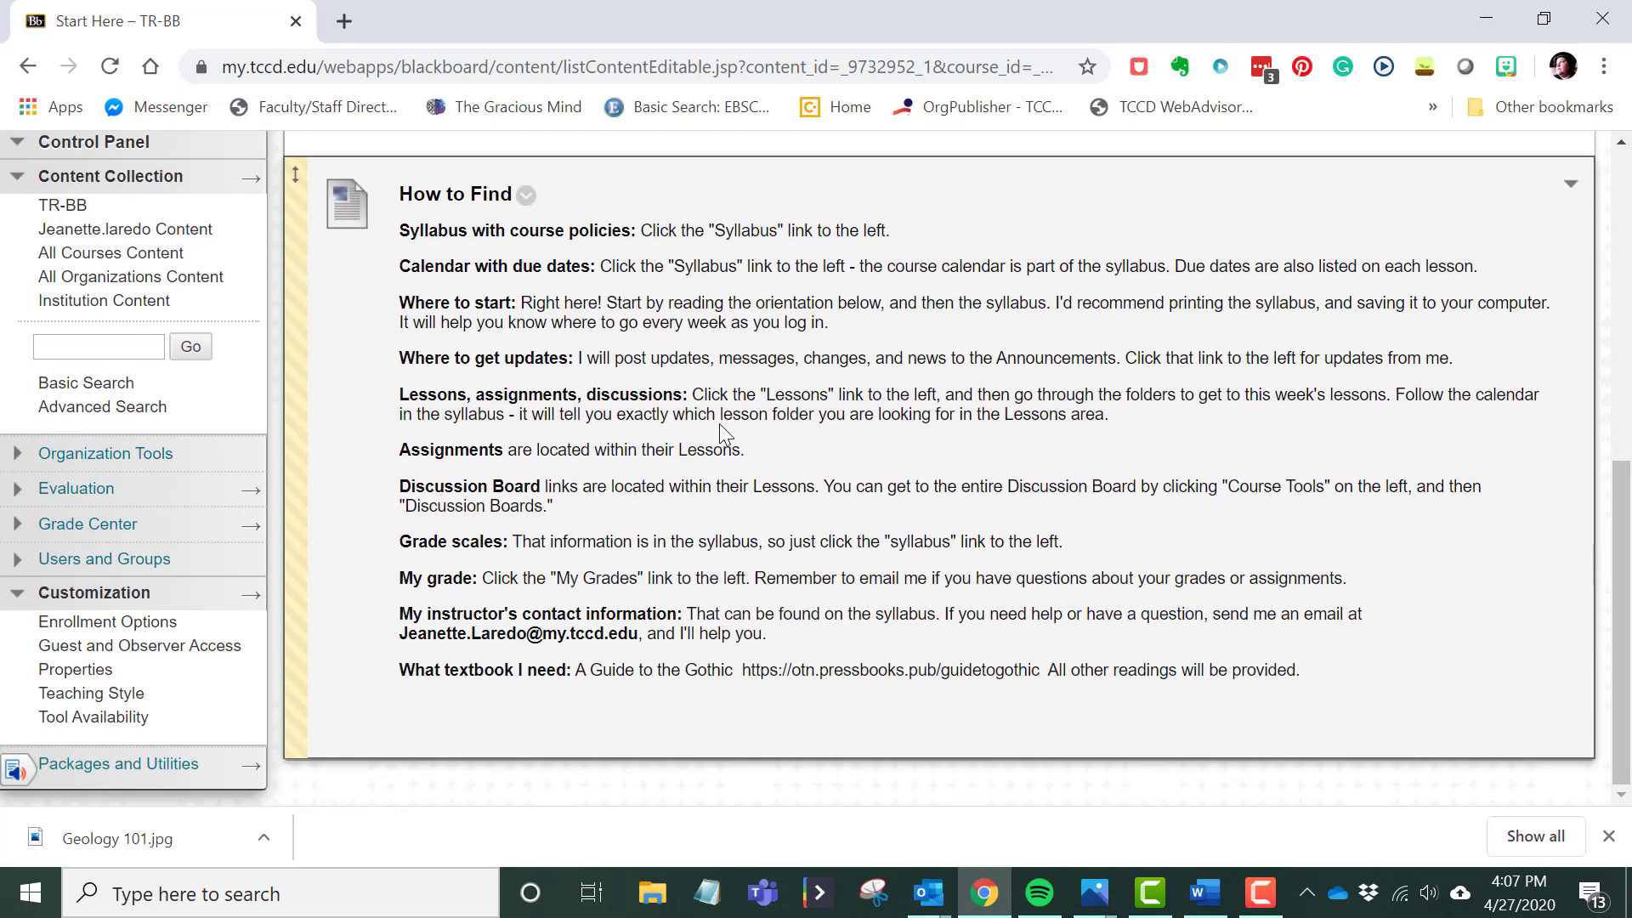
scroll(702, 476, up, 8)
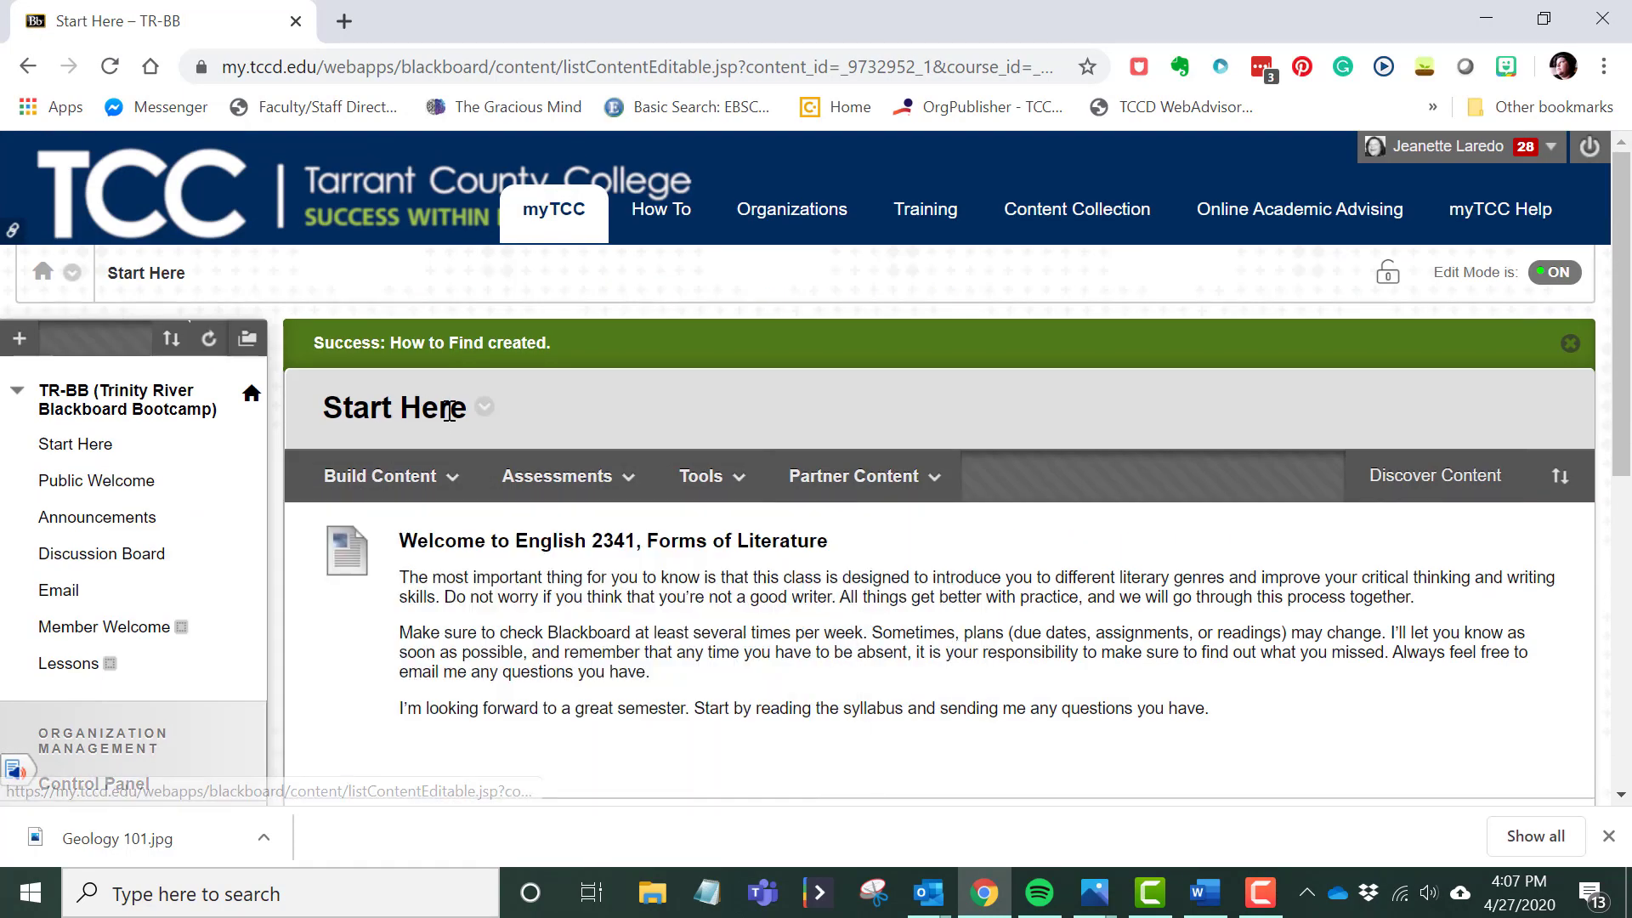
Create another content item in Start Here and name it "Communication Expectations (Netiquette)", removing the duplicated part of the name
click(448, 477)
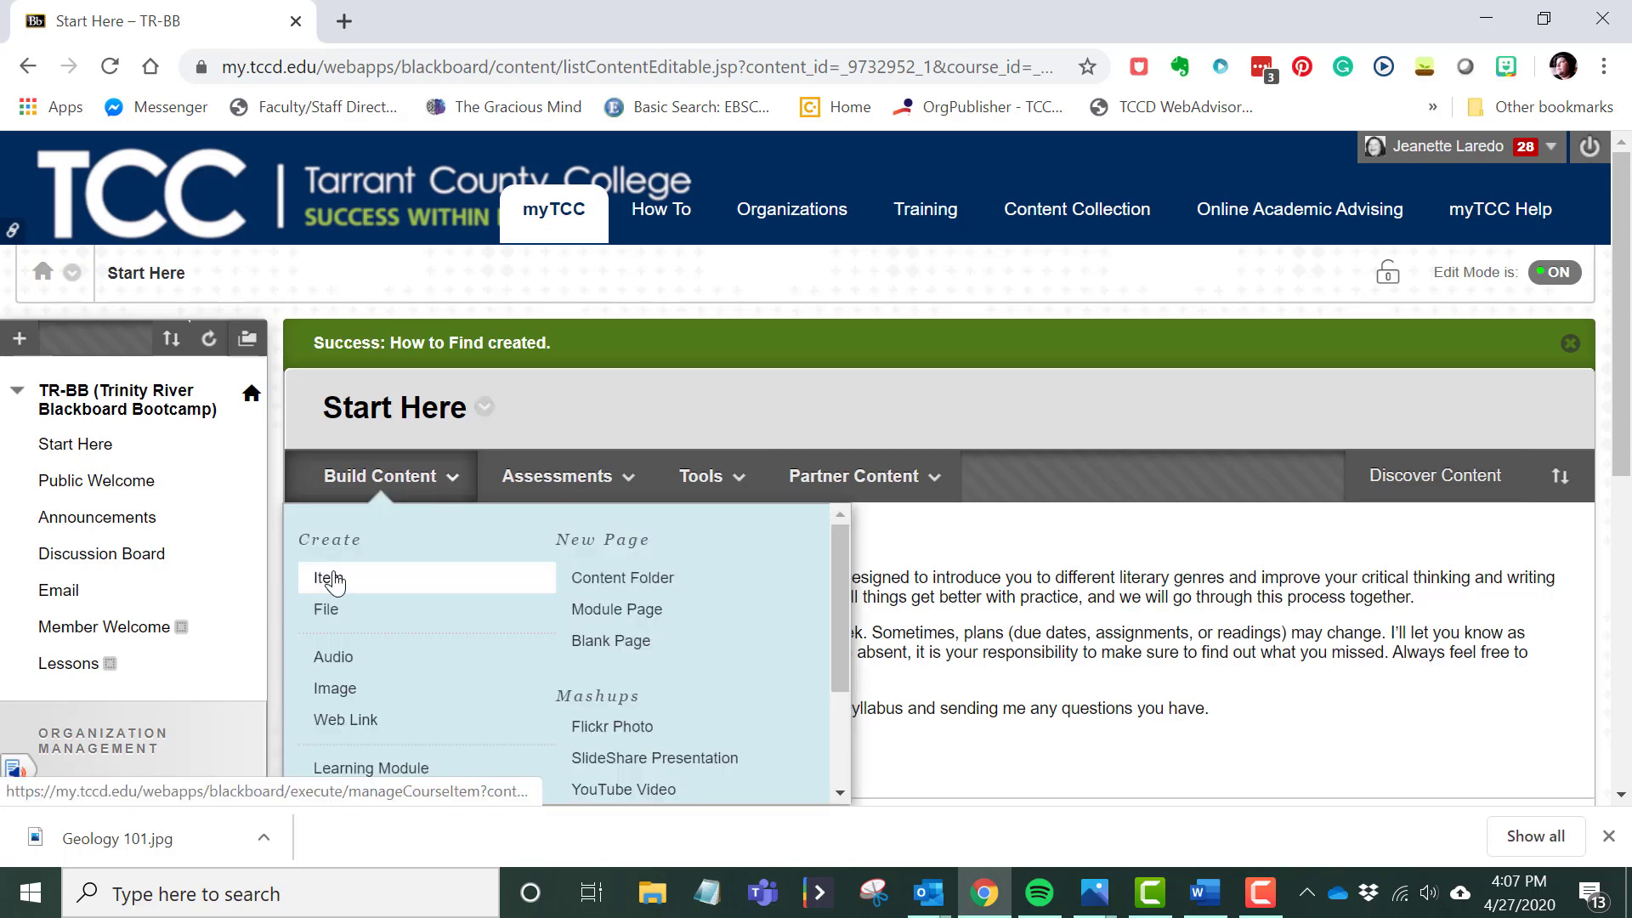
click(328, 576)
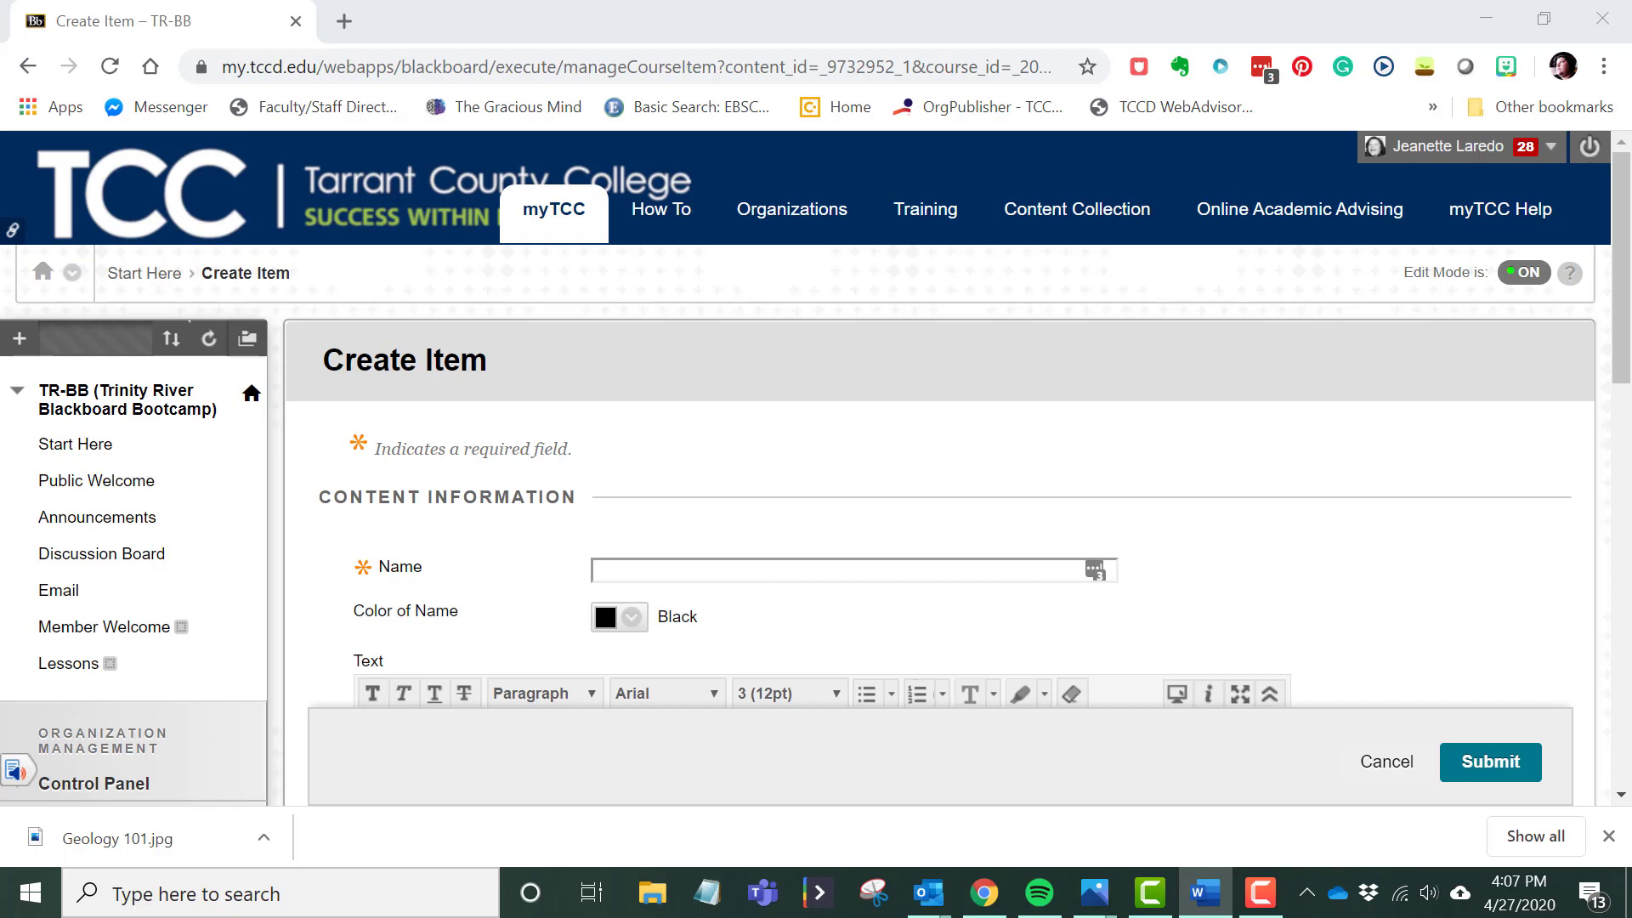
click(660, 572)
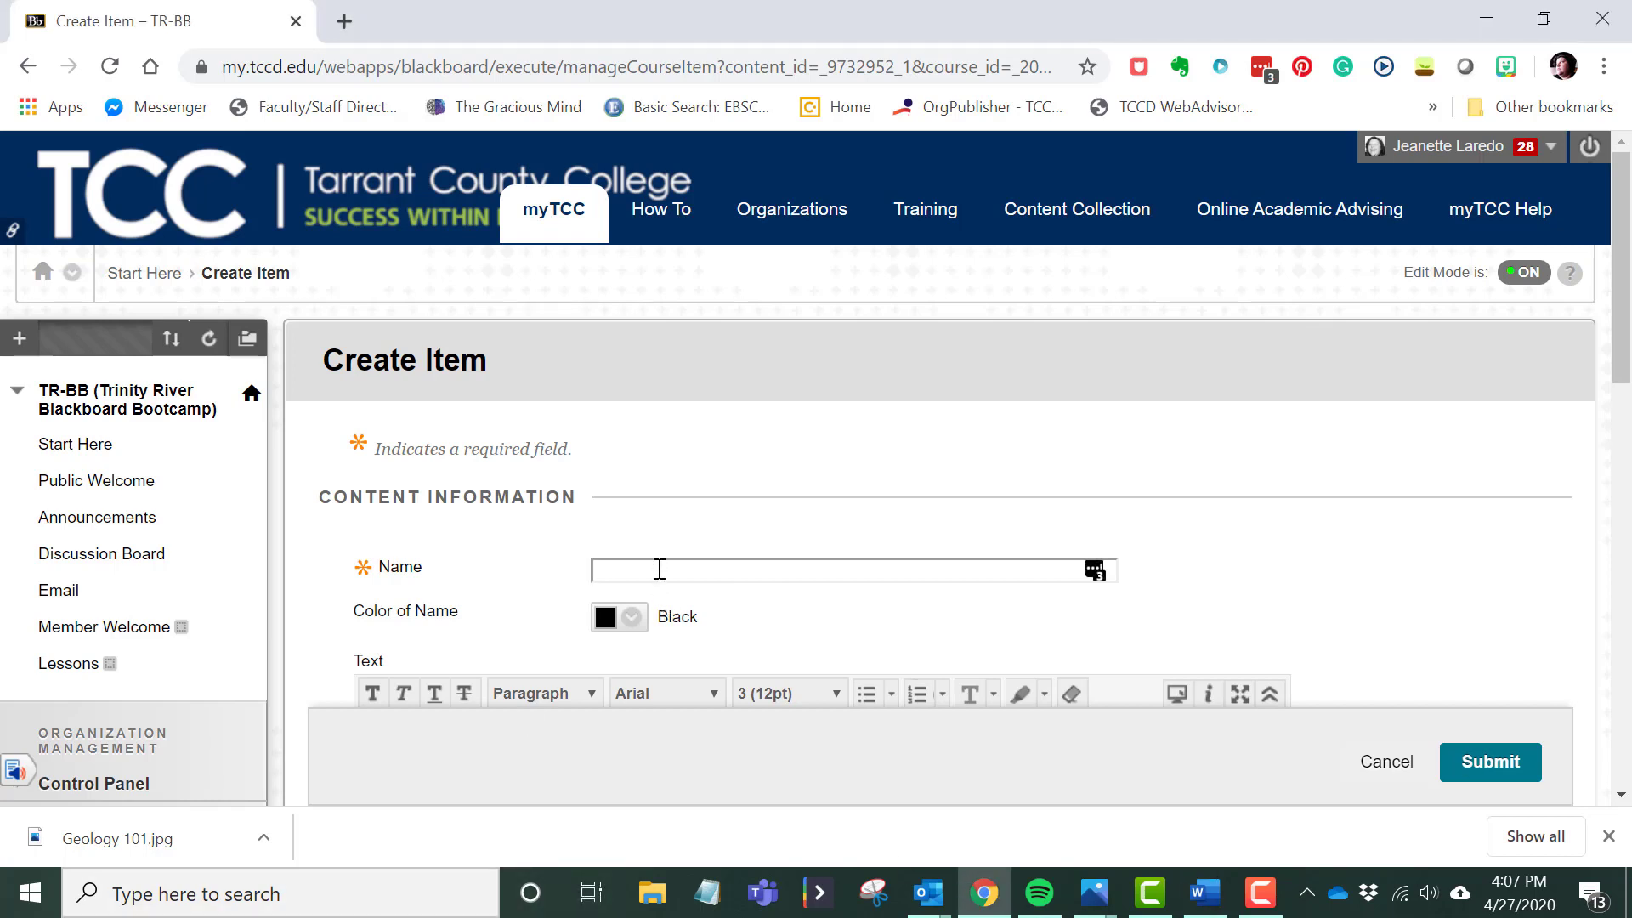
text(Communication Expectations (Netiquette)Communication Expectations (Netiquette))
drag(659, 569, 418, 584)
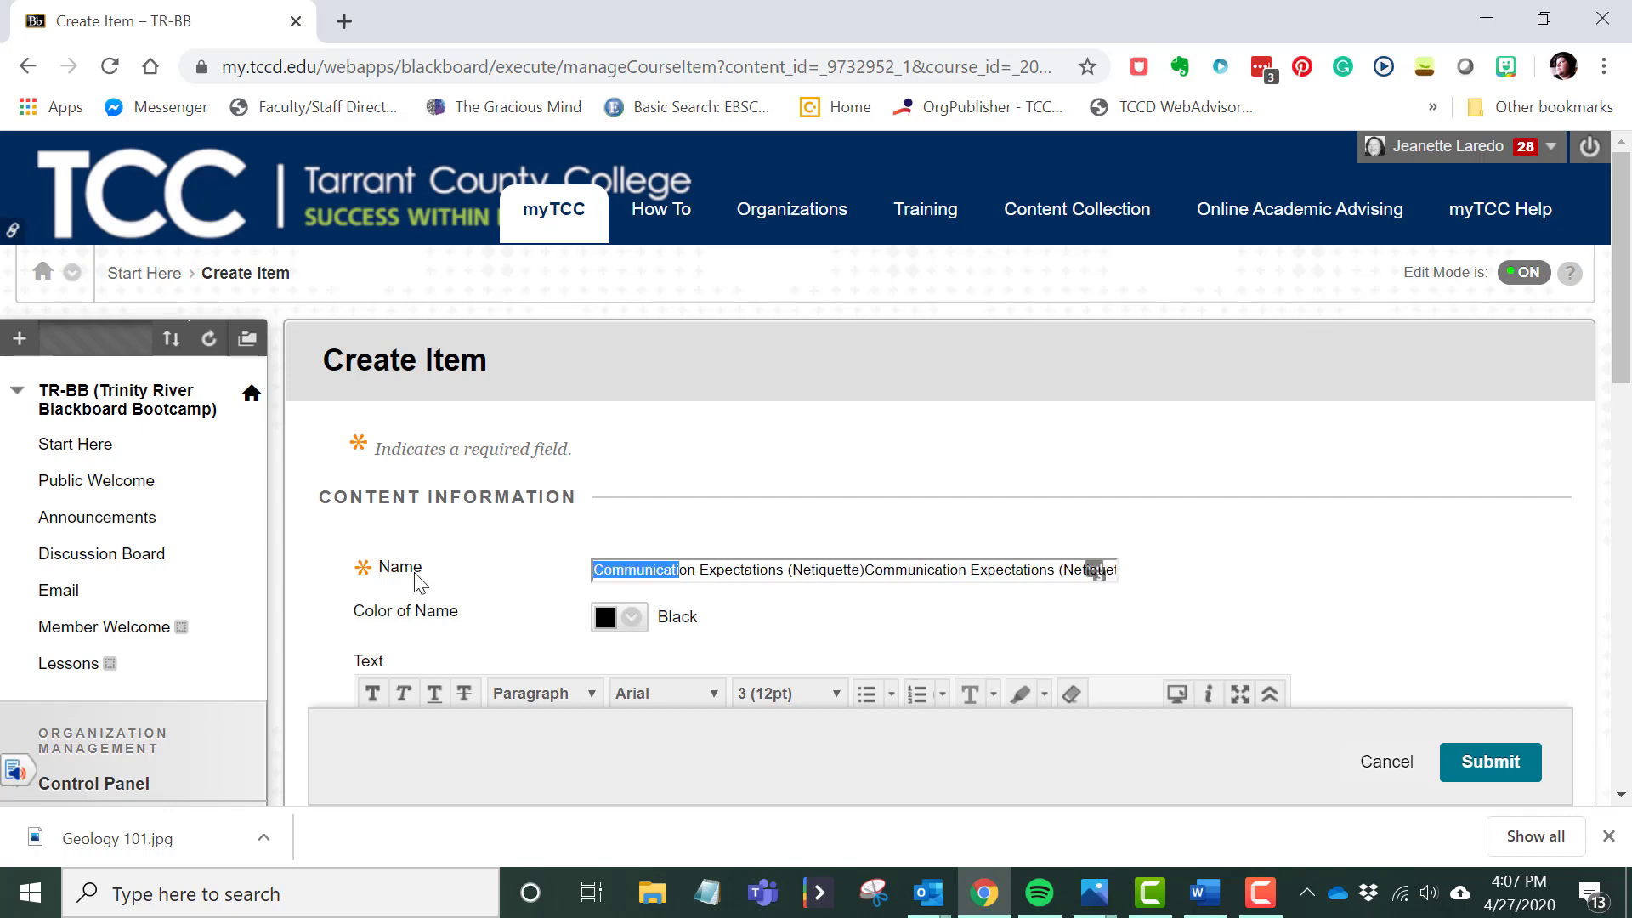
click(896, 576)
drag(895, 576, 1472, 565)
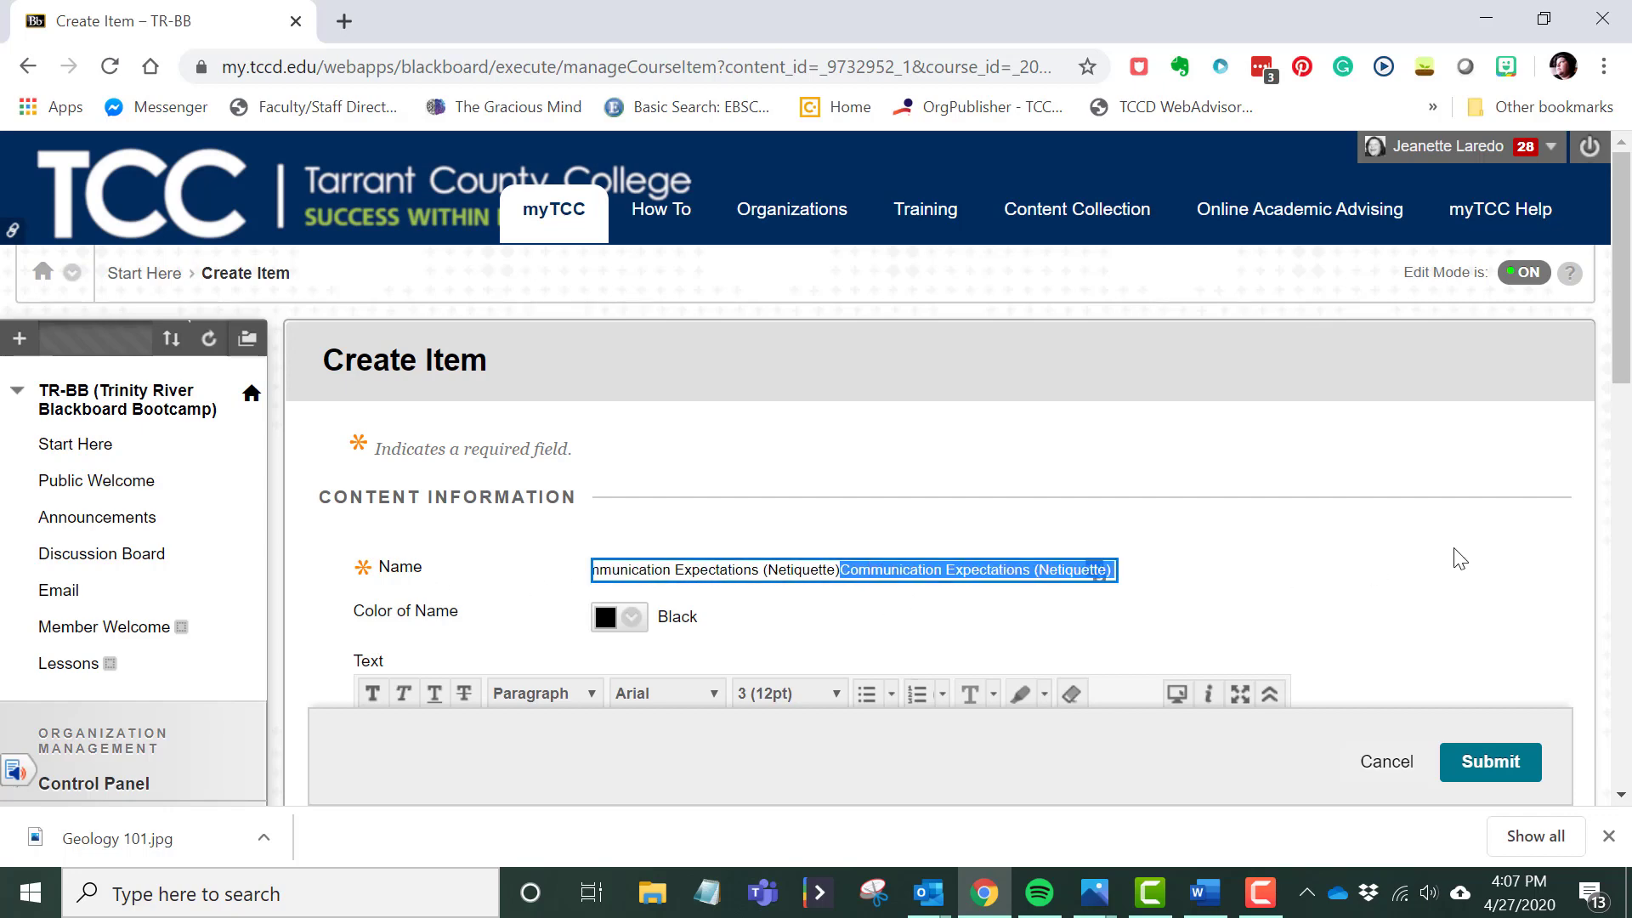
key(BackSpace)
Insert the prepared netiquette paragraph beginning "All students will be held to a high level of professionalism" as the item's text
scroll(1017, 528, down, 4)
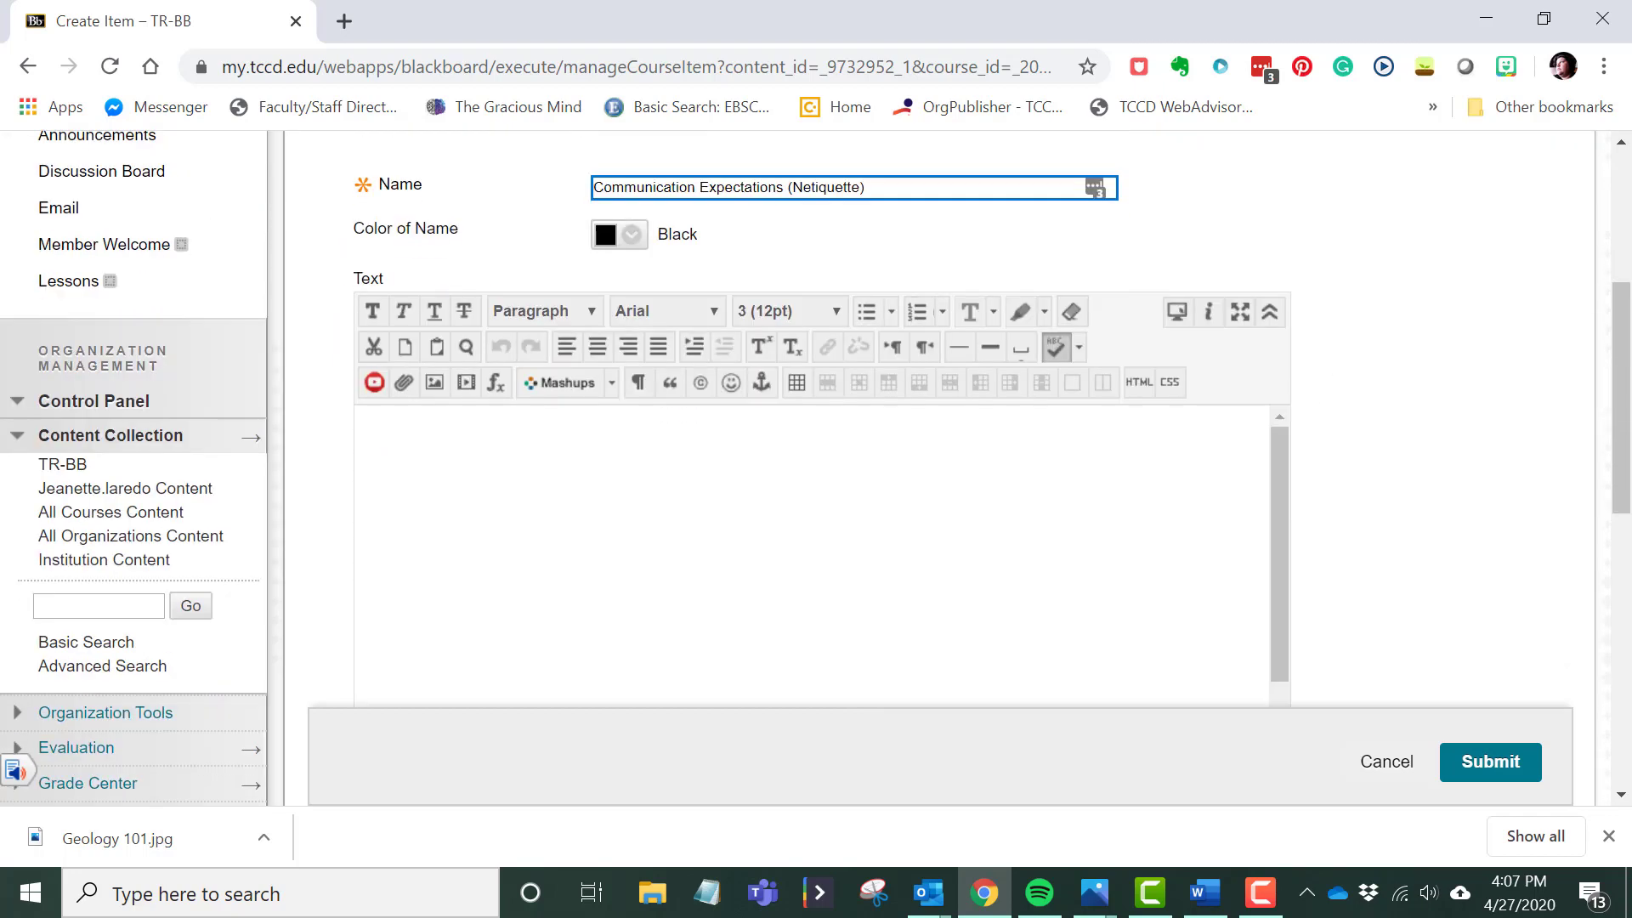
key(alt+Tab)
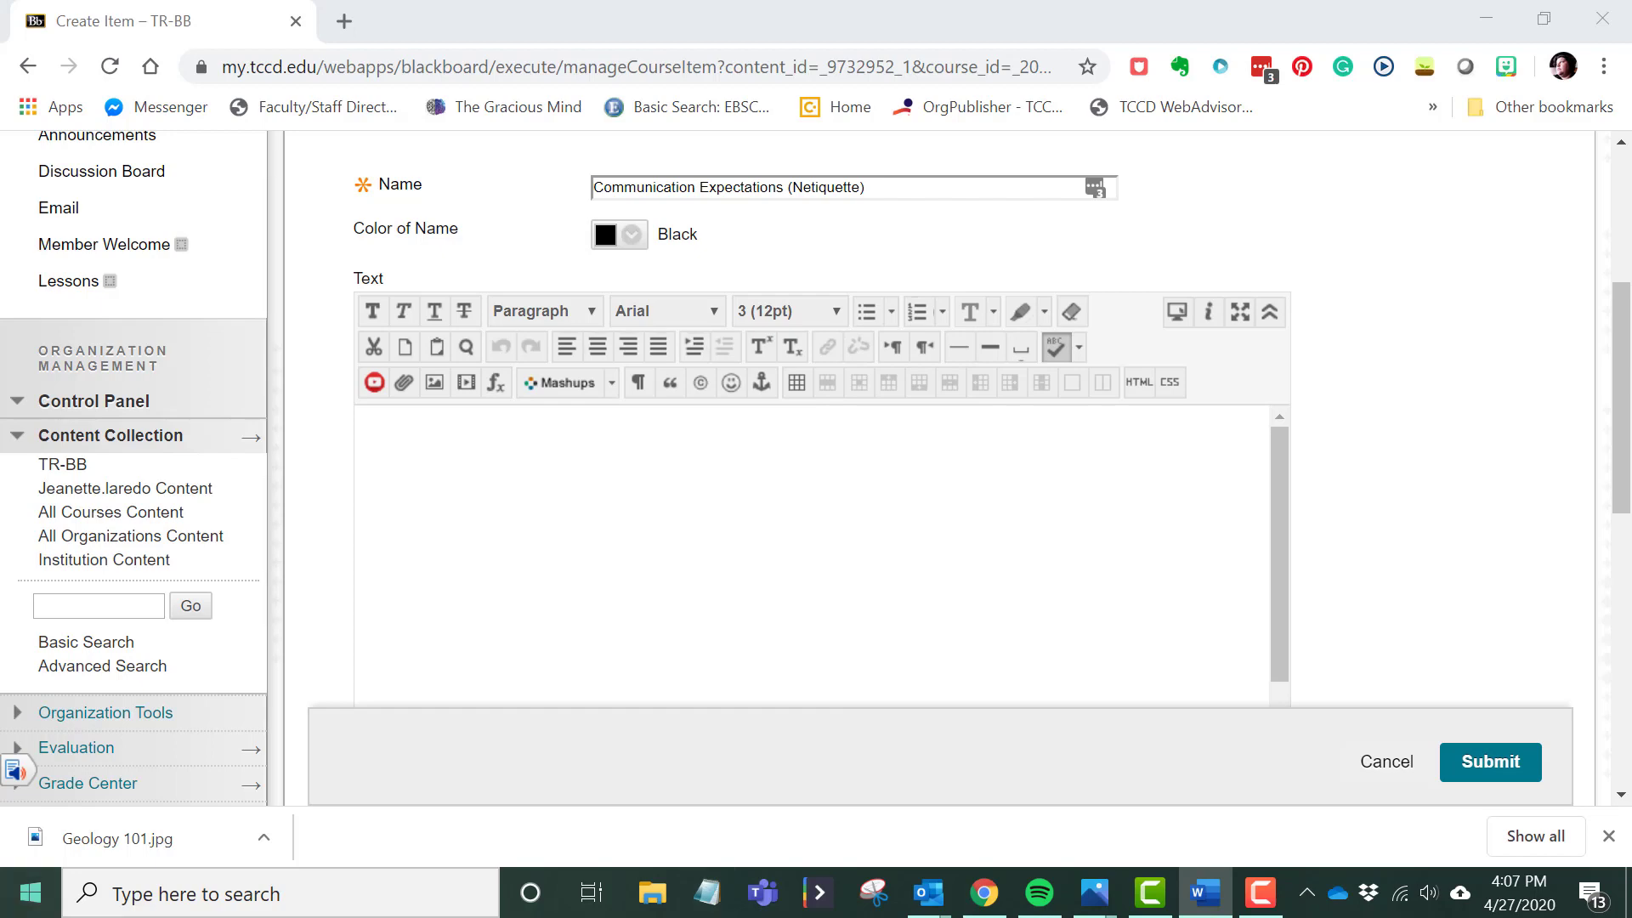
click(463, 556)
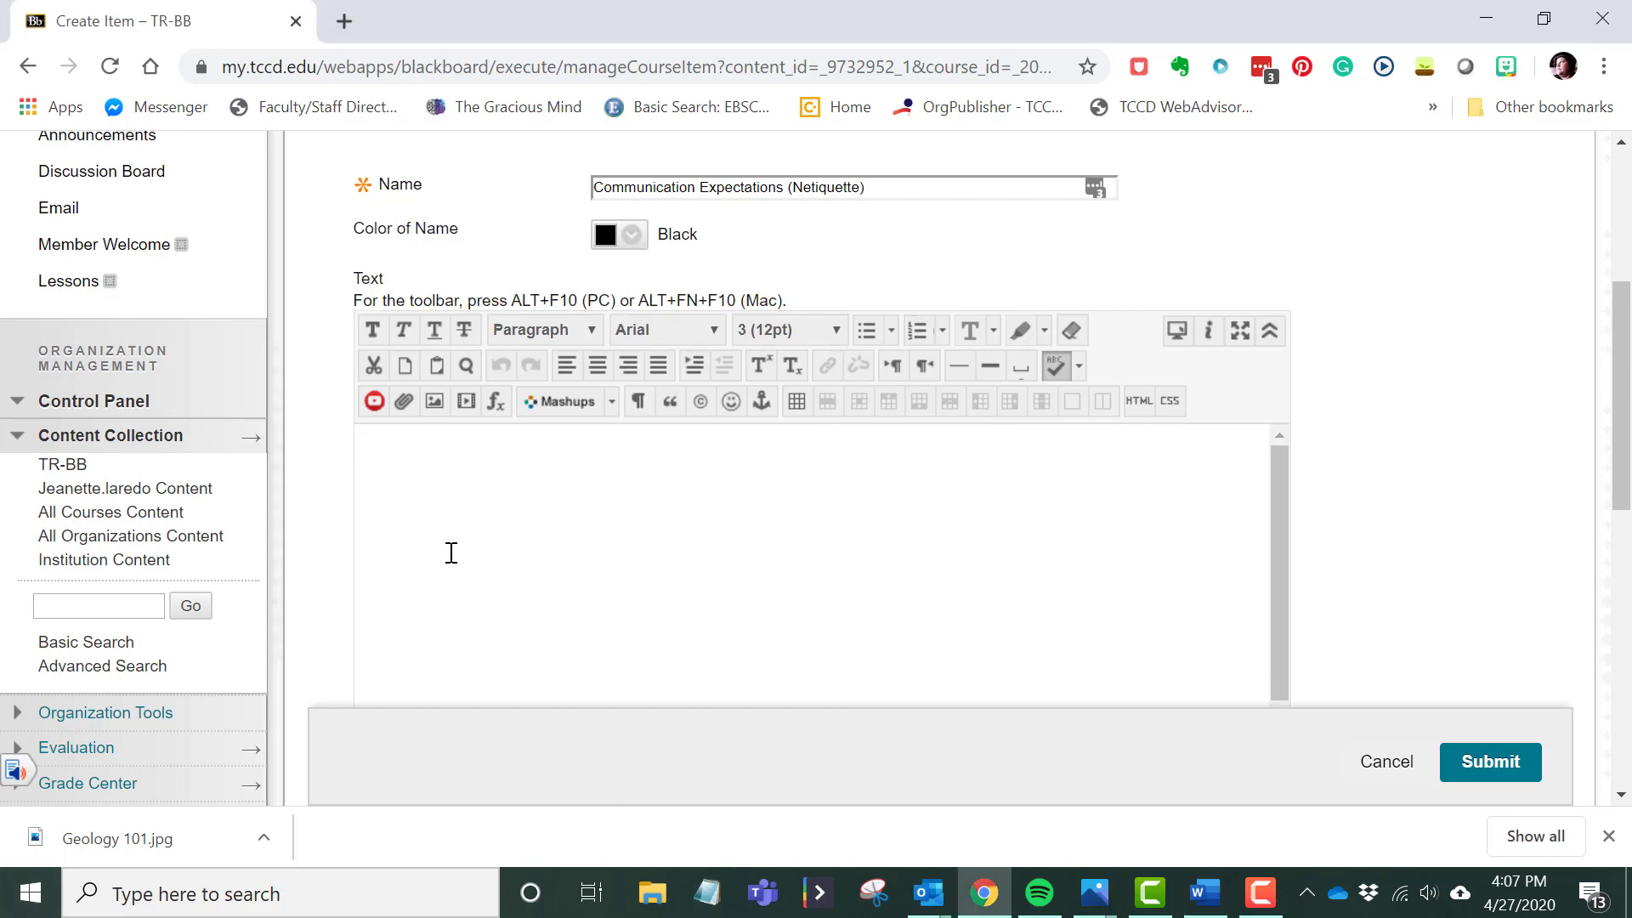
text(All students will be held to a high level of professionalism. To this end, all discussions must be conducted in a professional, civil, and friendly manner, even when students are disagreeing with each other. There should be no name-calling, profanity, or disrespectful comments. Any student who does not follow these standards will not receive points for discussion and can be removed from the class. I strongly encourage you to develop true conservations in the Discussion Board. By this, I mean do not post only enough to meet the minimum word-count. This is your opportunity to debate and discuss with your classmates; it is also an opportunity to ask each other questions. I will be monitoring discussions and expect more participation than simply trying to meet your word-count obligation)
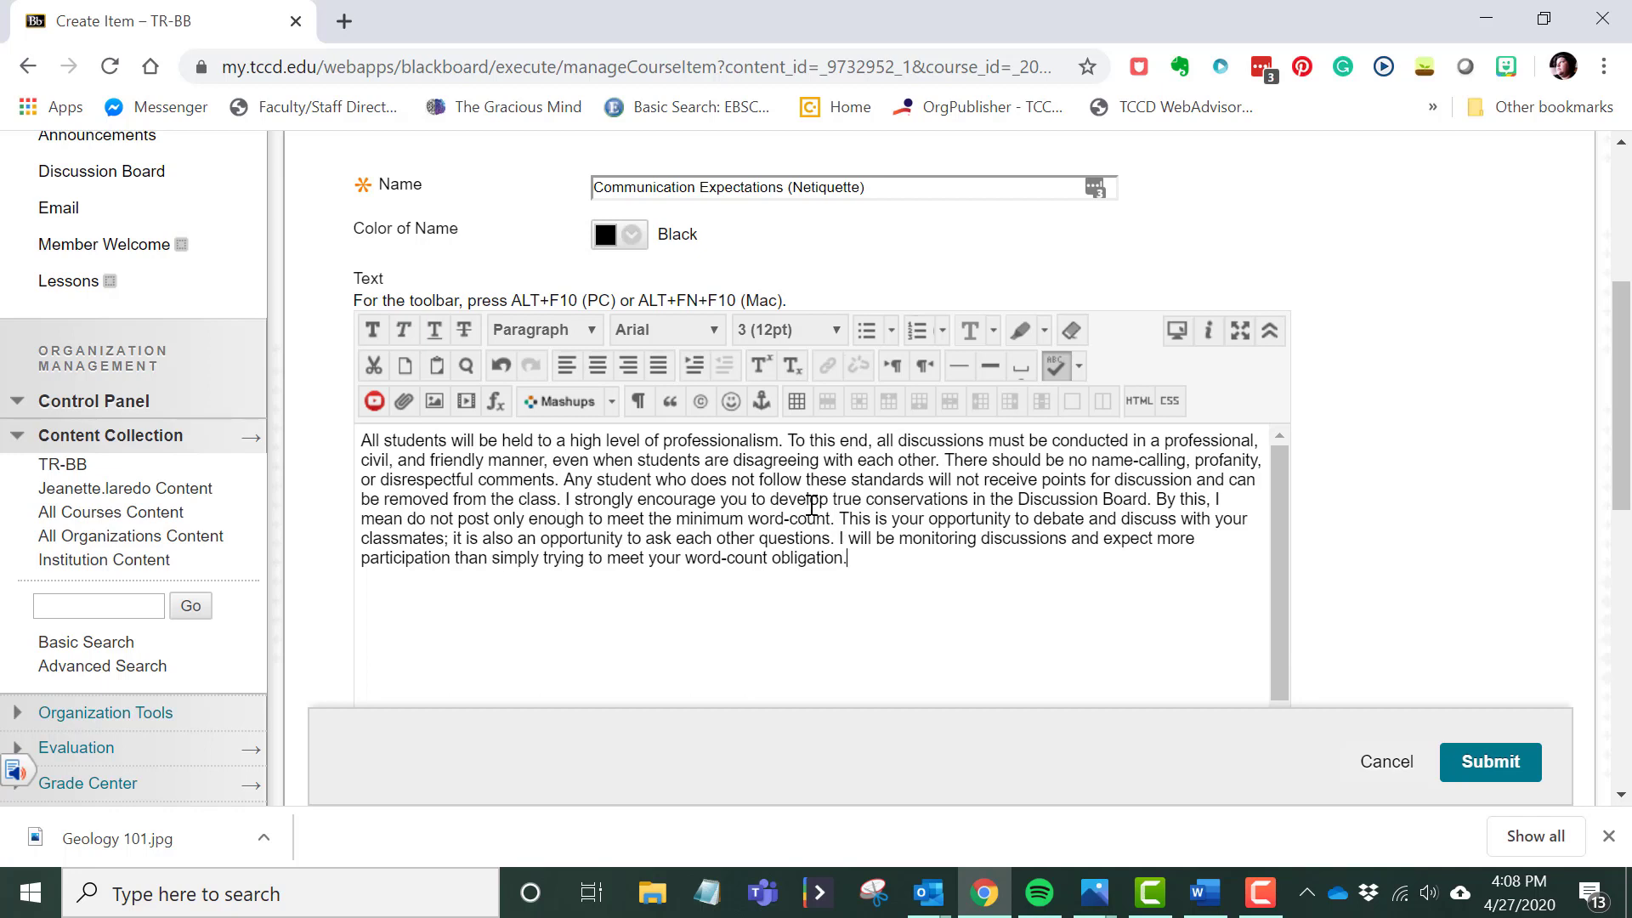
Submit the Communication Expectations (Netiquette) item and review the items on the Start Here page
click(1521, 757)
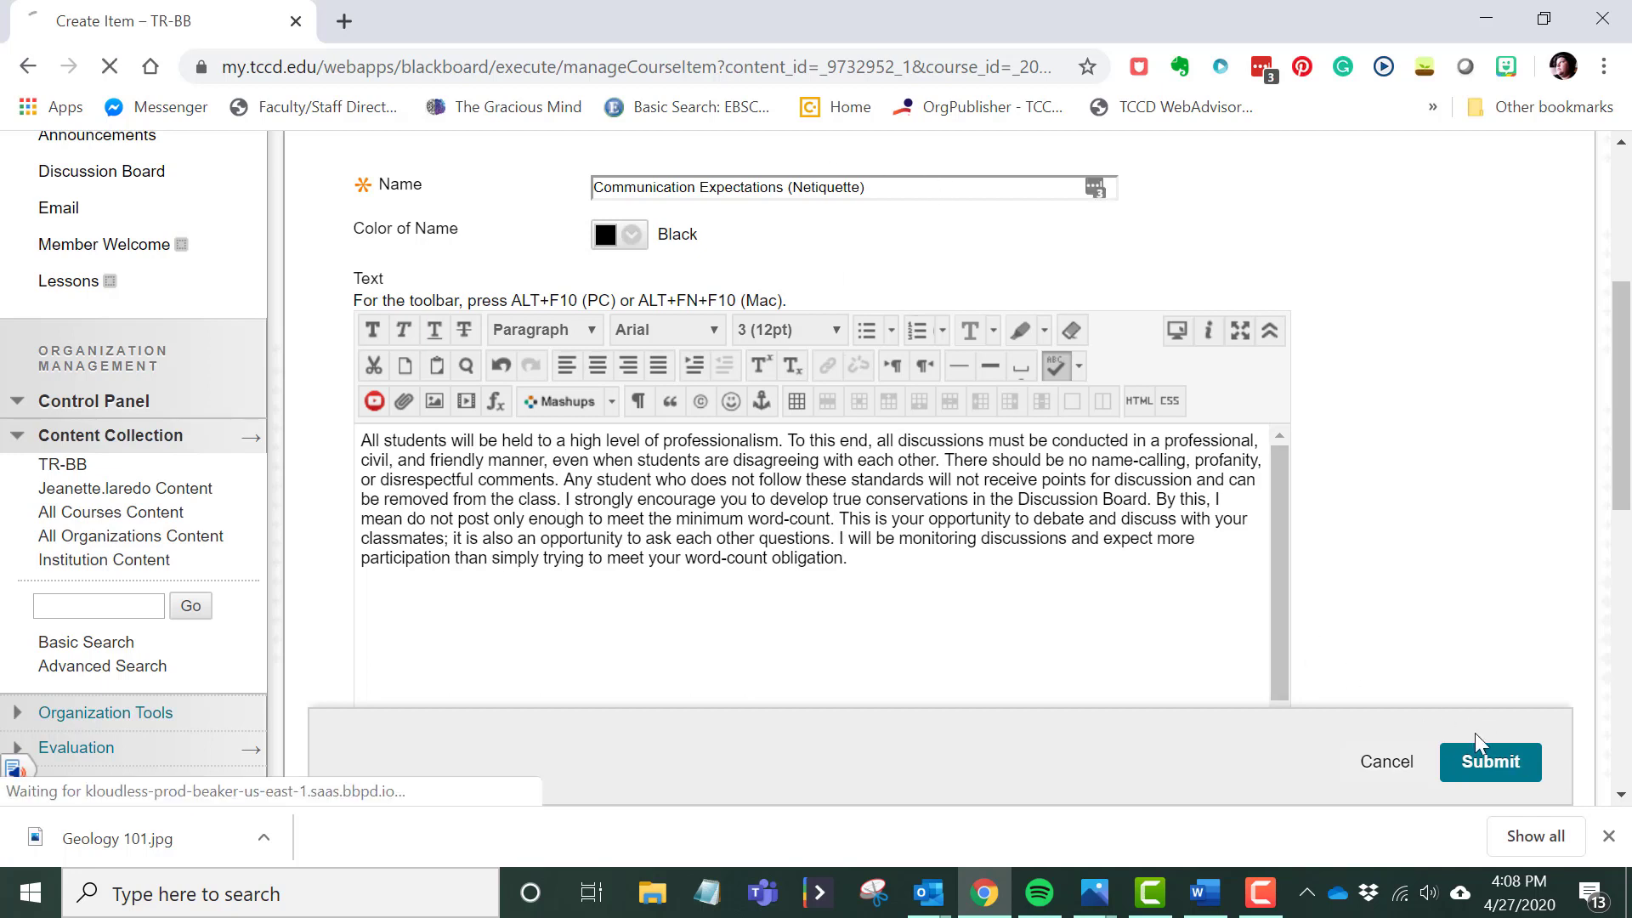
scroll(867, 438, down, 12)
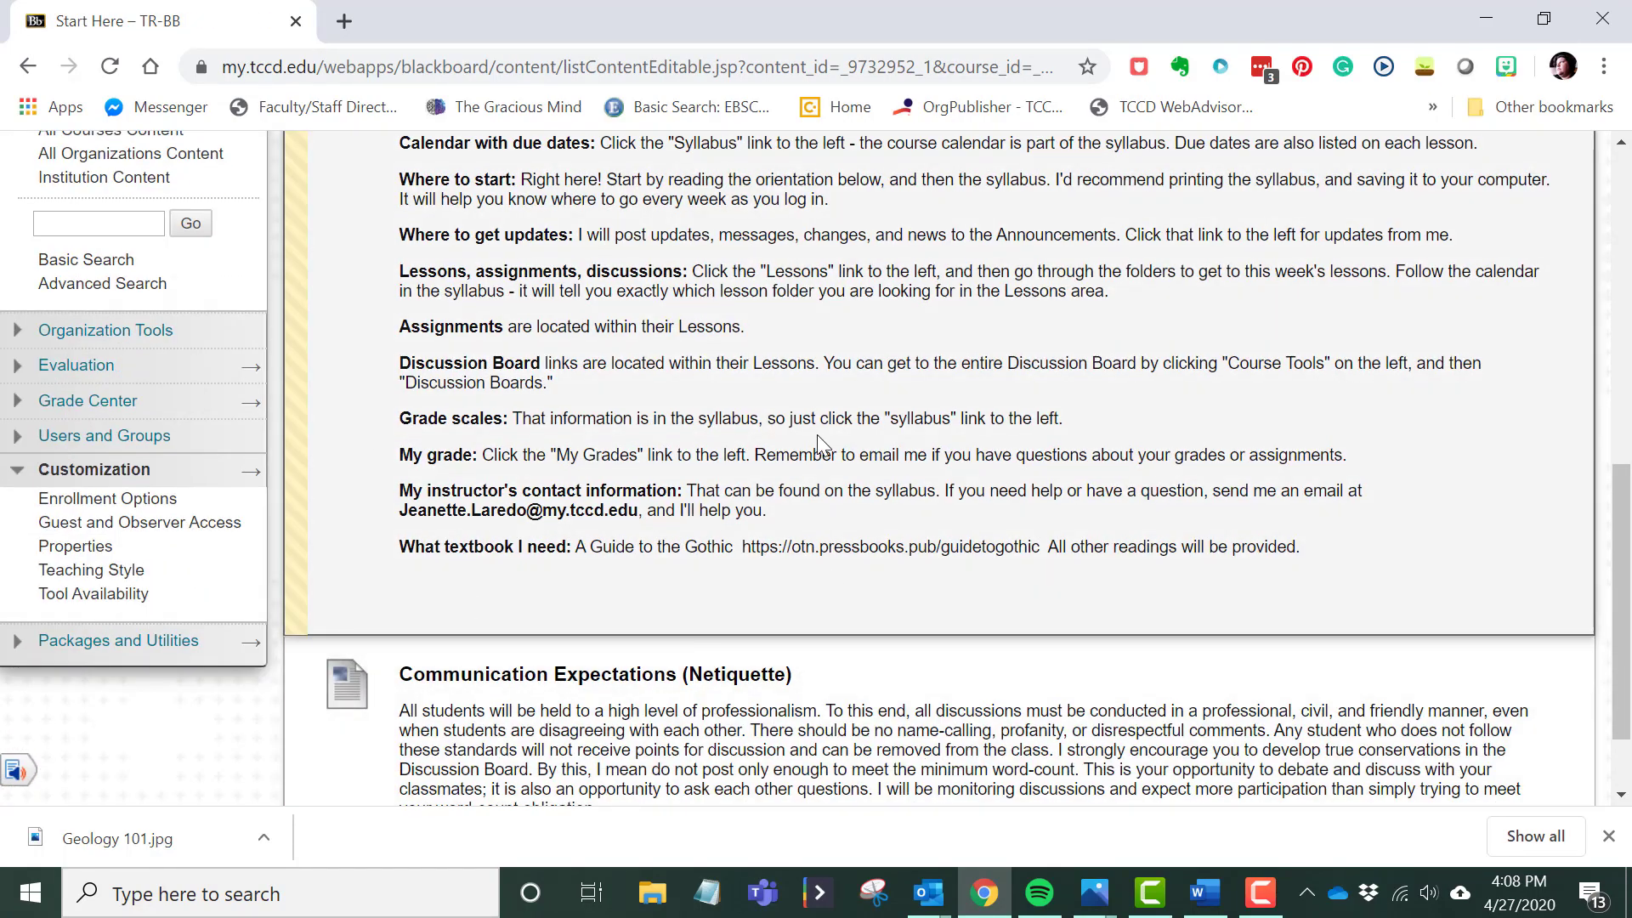
scroll(765, 506, down, 1)
scroll(850, 507, up, 5)
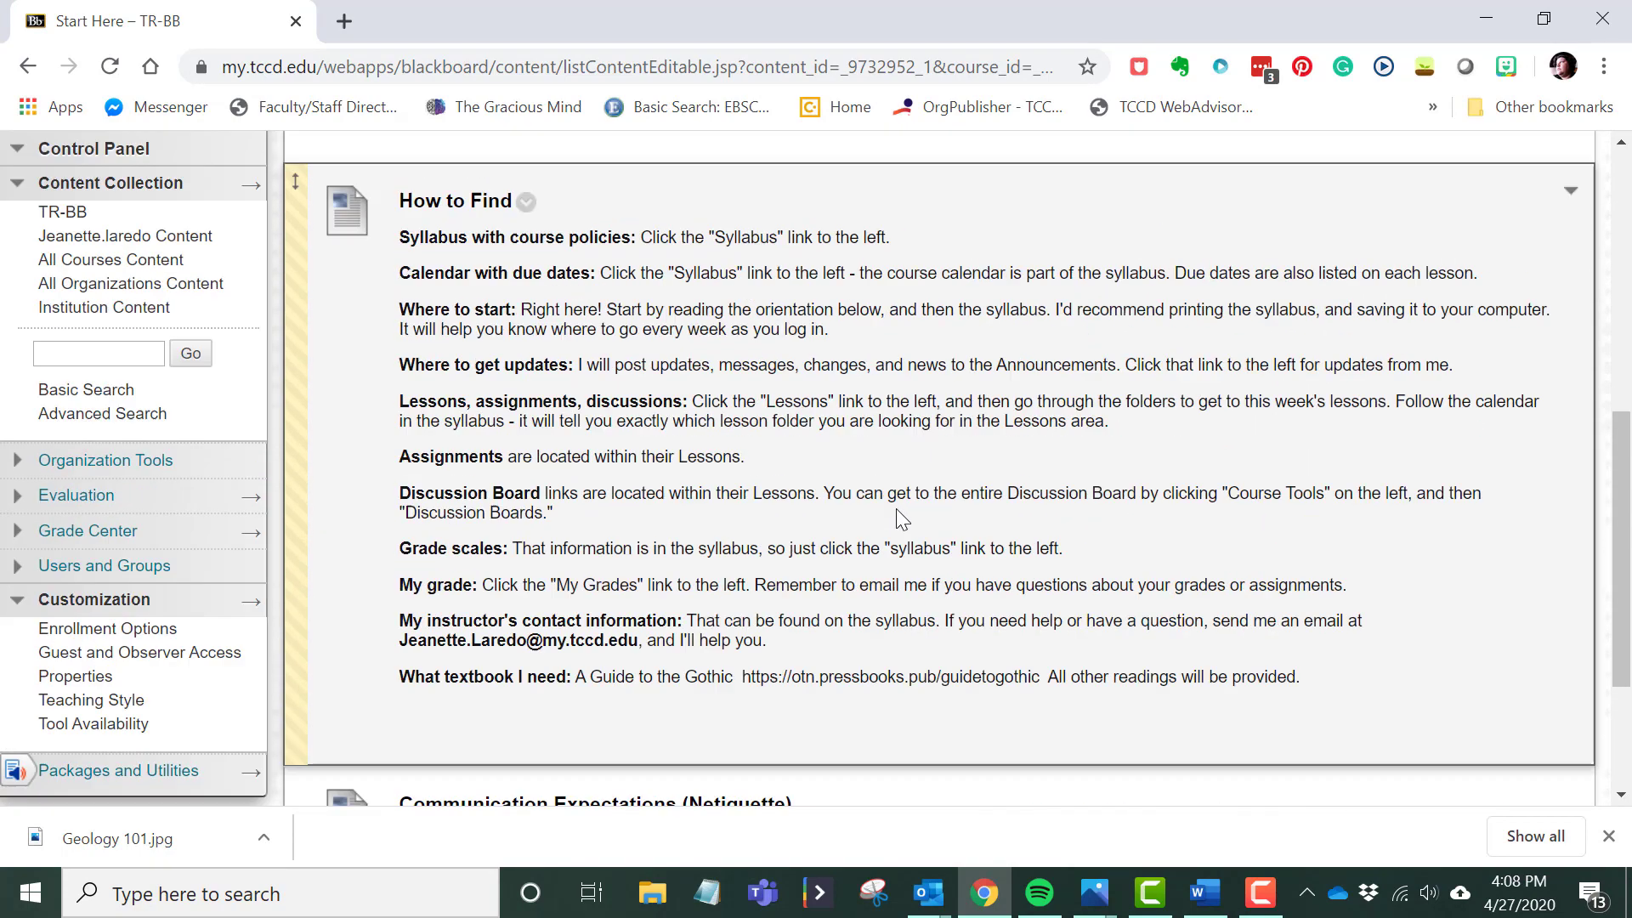